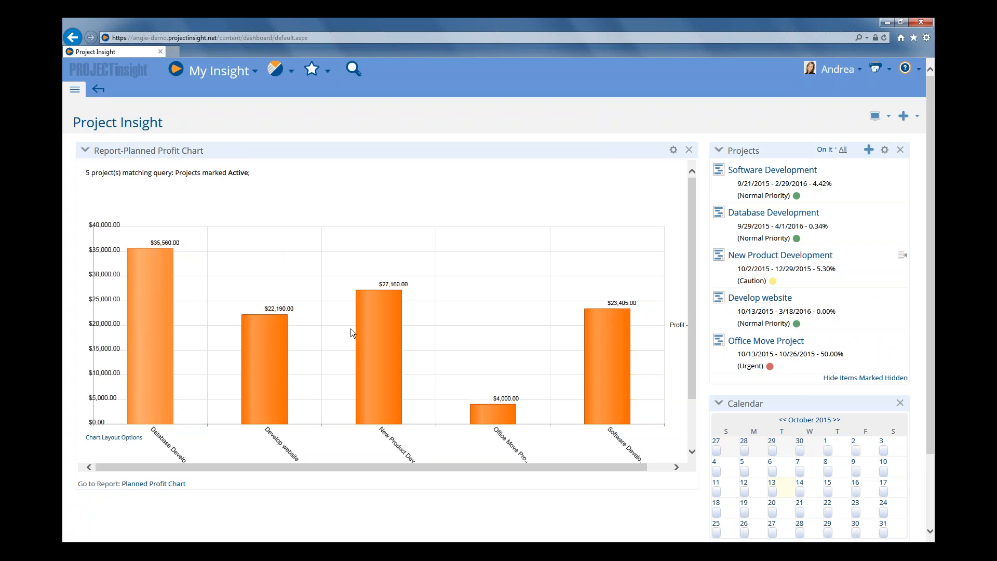
# Step: Open the Projects folder and start adding a new project there
pyautogui.moveTo(500, 422)
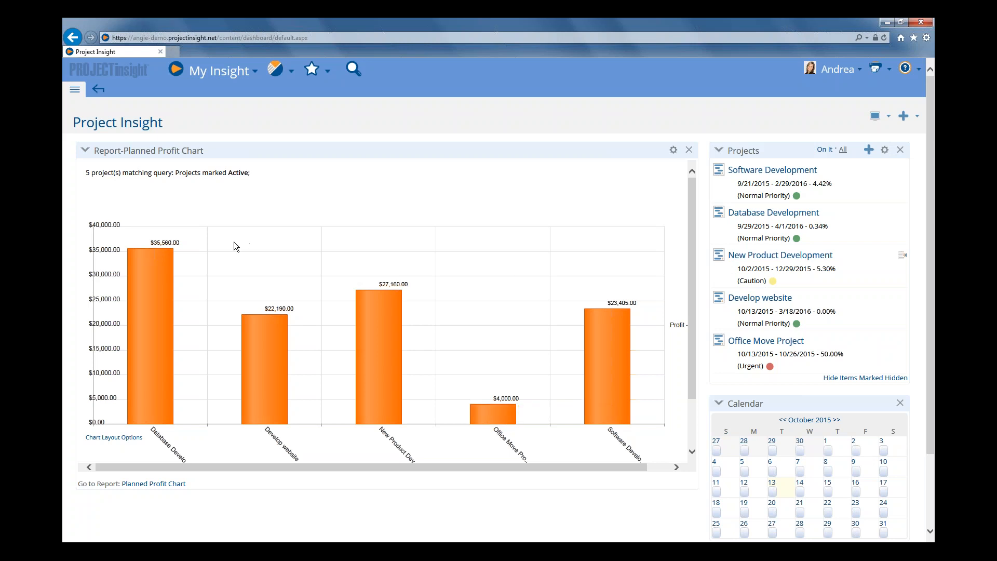
pyautogui.moveTo(166, 268)
pyautogui.click(76, 93)
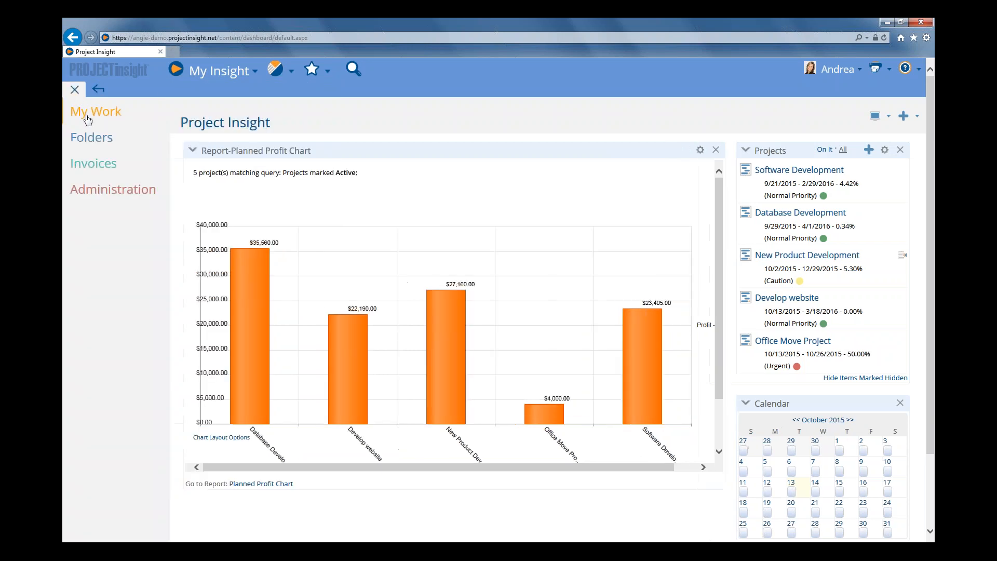
pyautogui.click(94, 144)
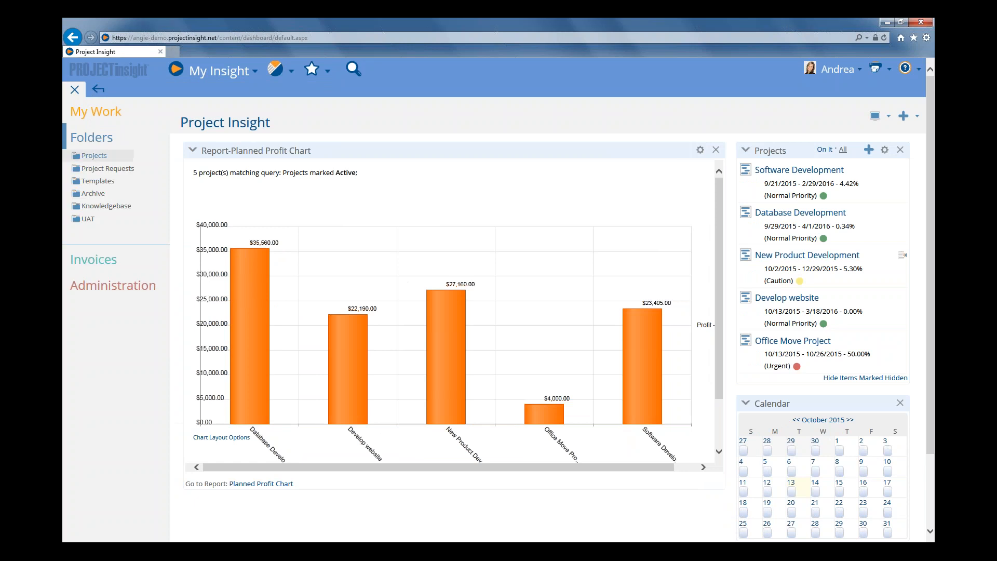
pyautogui.click(94, 156)
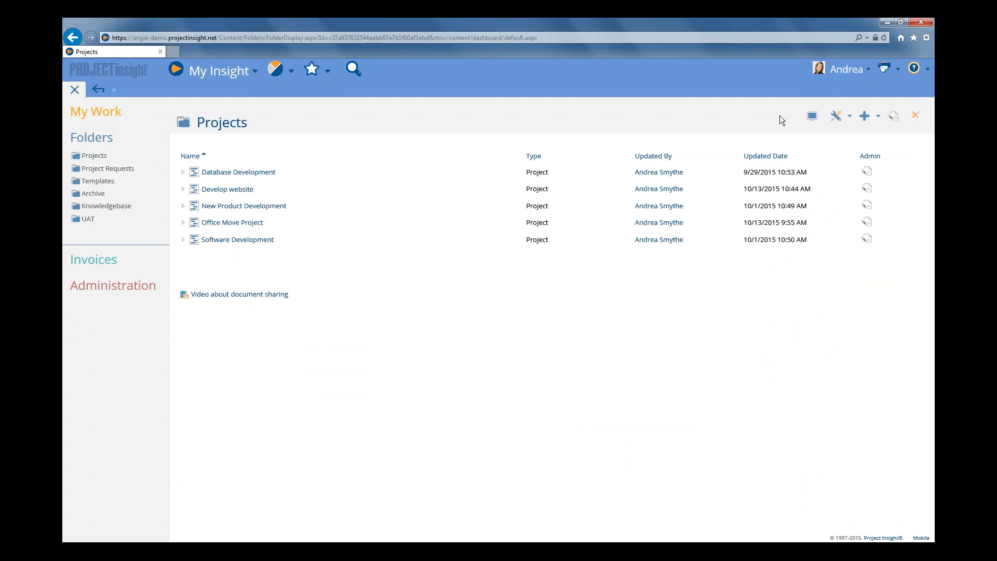
pyautogui.click(864, 118)
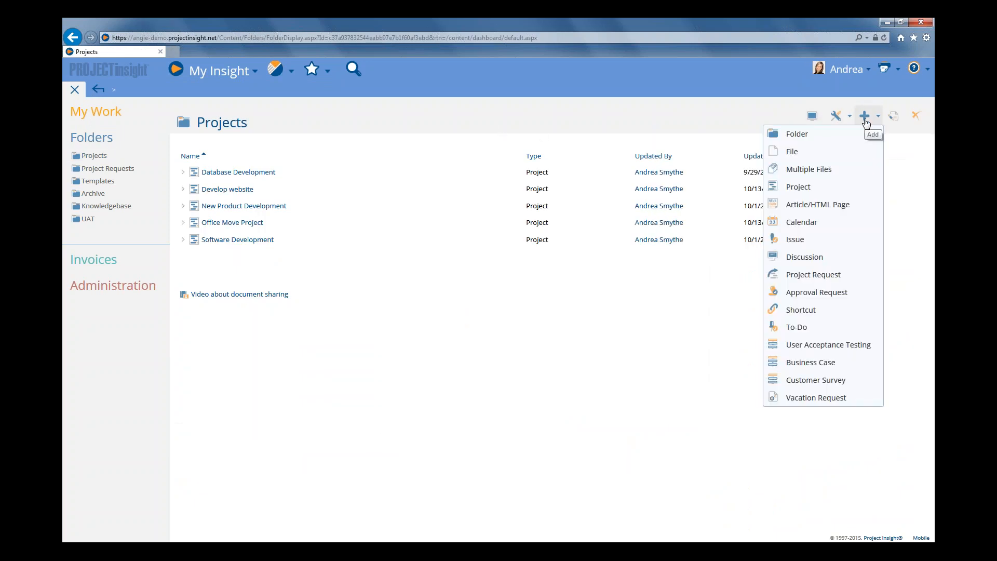
pyautogui.click(805, 189)
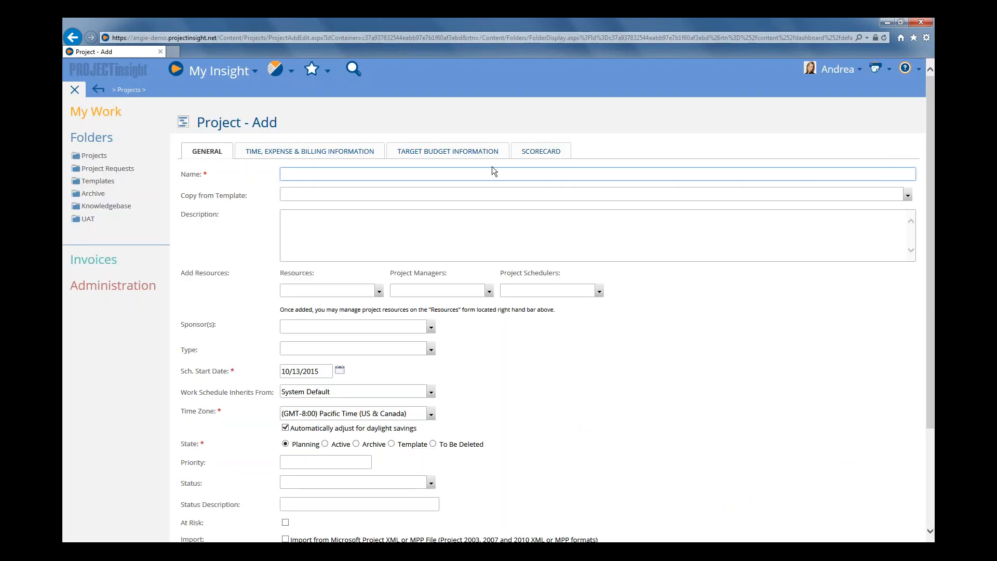
# Step: Hide the side navigation and name the new project "Fixed Price Software Development for Customer ABC"
pyautogui.click(78, 92)
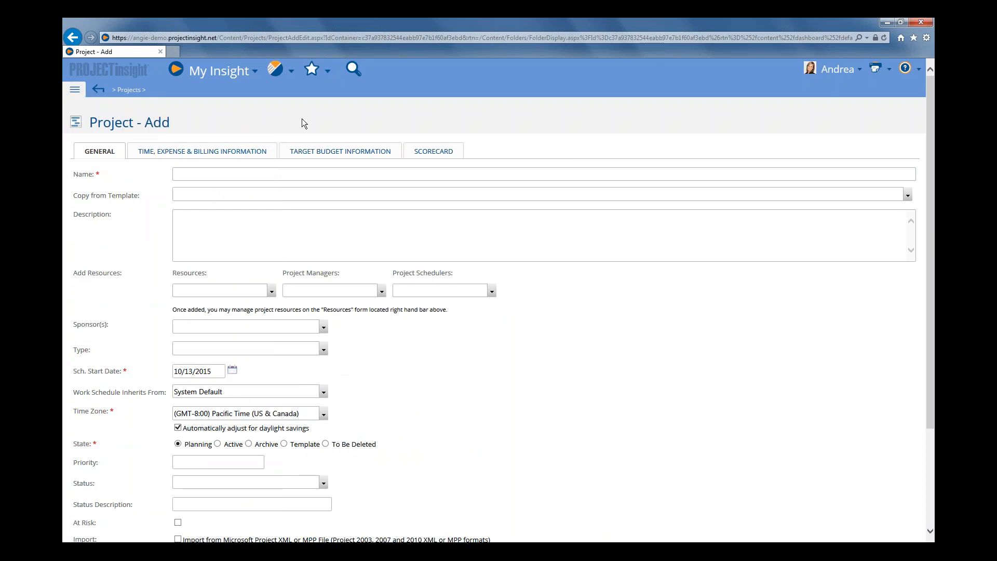
pyautogui.click(184, 171)
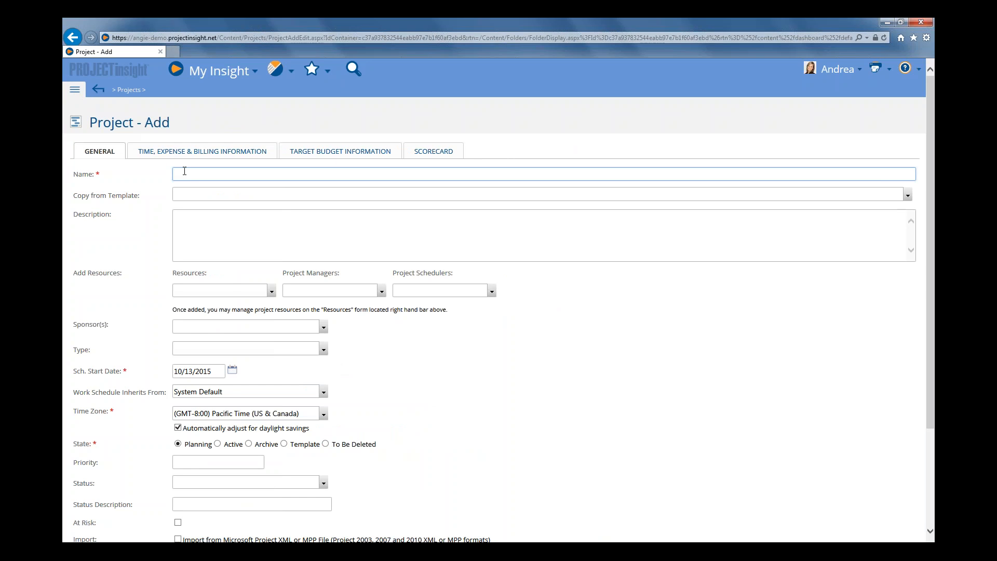
pyautogui.write('Fixed Price Software Development for CUstom')
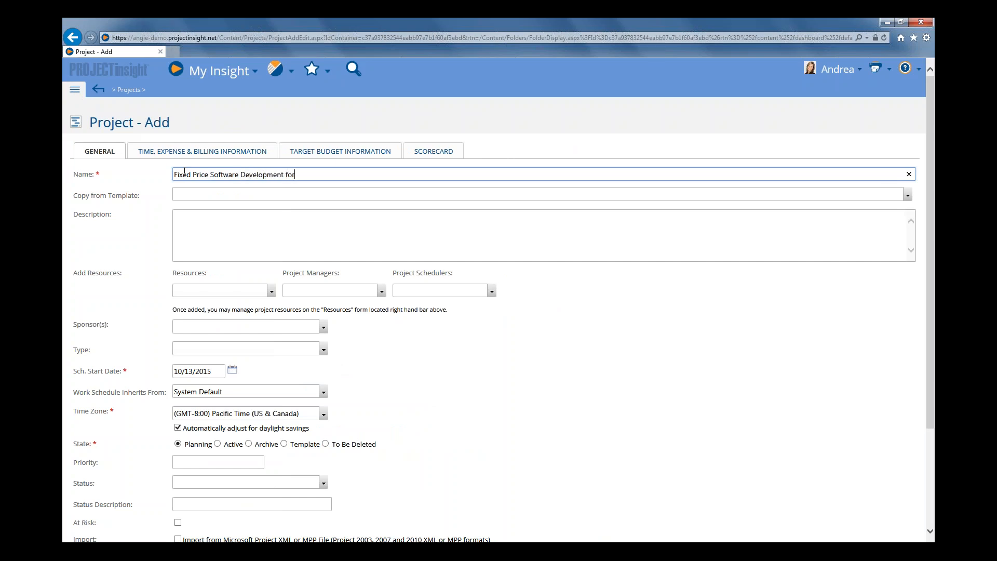
pyautogui.press('BackSpace')
pyautogui.press('BackSpace')
pyautogui.press('BackSpace')
pyautogui.press('BackSpace')
pyautogui.press('BackSpace')
pyautogui.write('ustomer ABC')
# Step: Base the project on the Software Development template and include a copy of its target budget
pyautogui.click(196, 198)
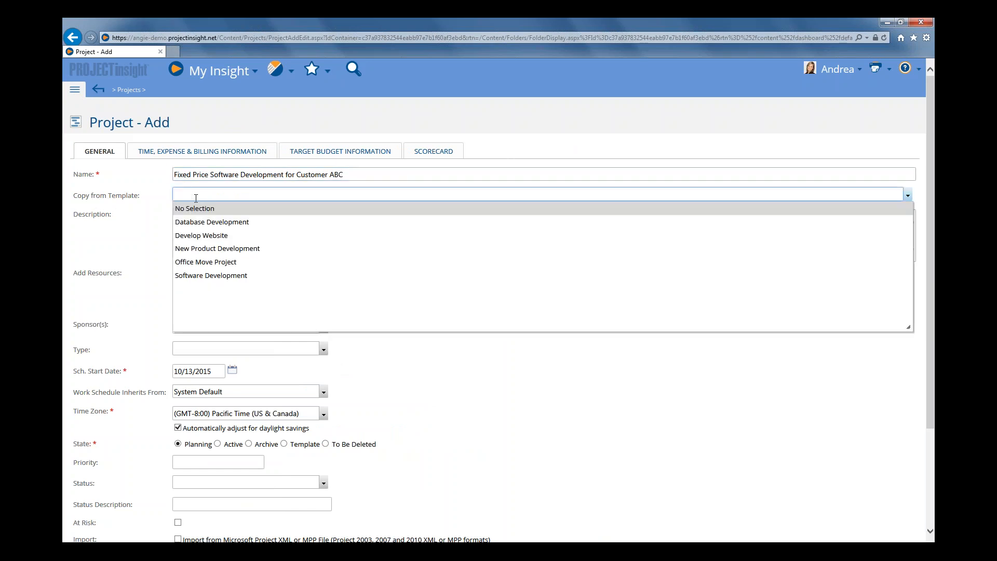
pyautogui.click(198, 275)
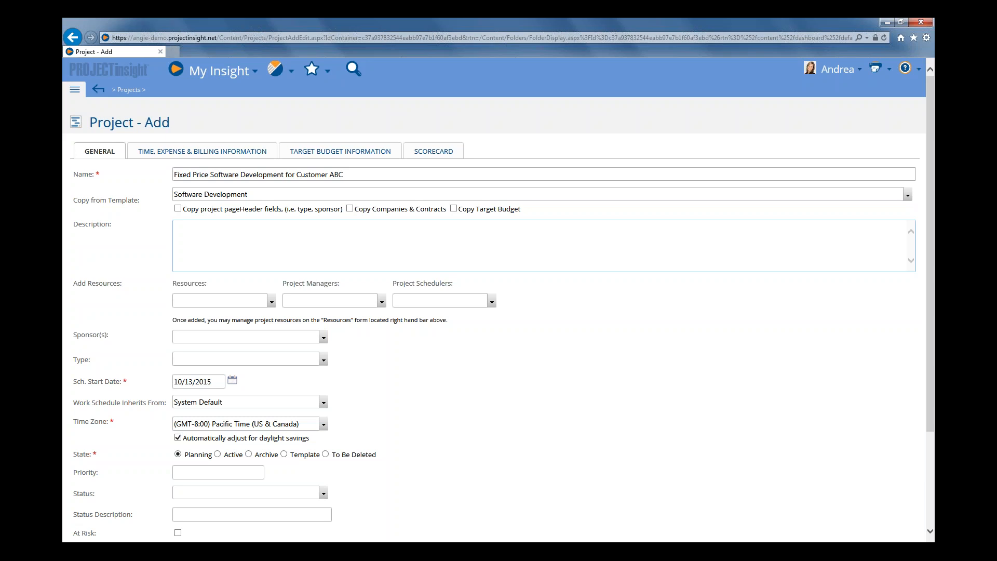
pyautogui.scroll(-2, 485, 167)
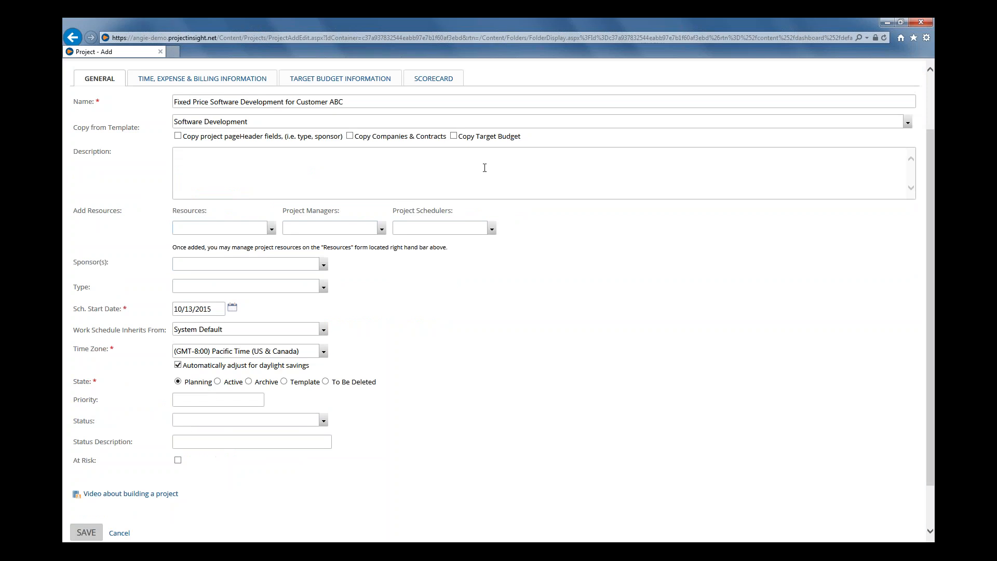
pyautogui.click(453, 136)
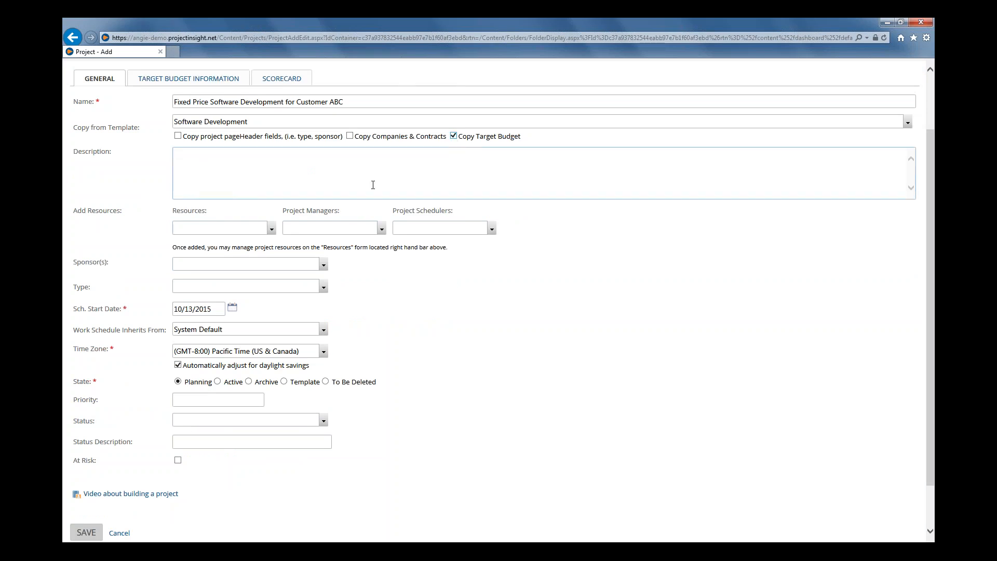
# Step: Set the project's state to Active, then save and display the project
pyautogui.scroll(-2, 359, 213)
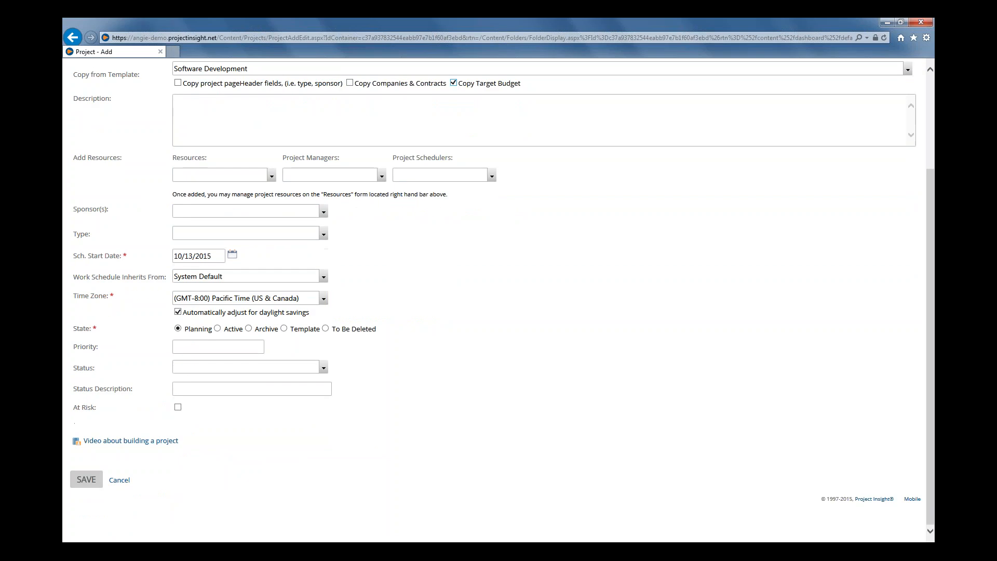
pyautogui.click(217, 329)
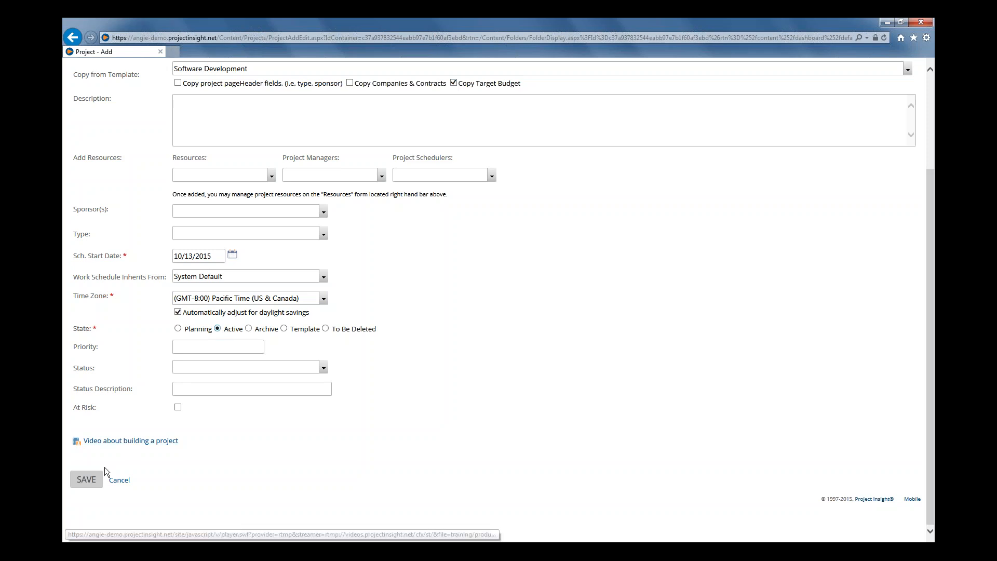
pyautogui.moveTo(88, 485)
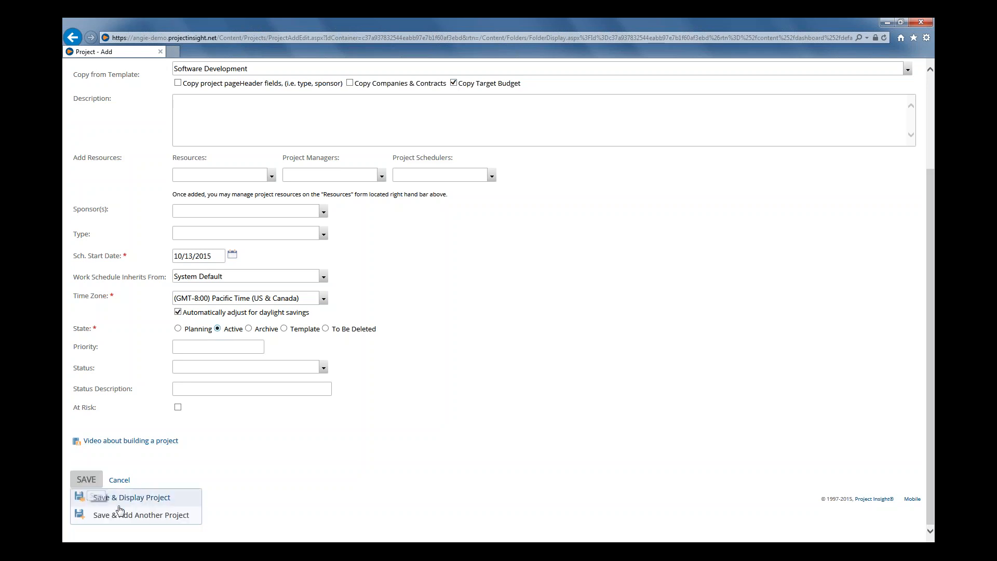
pyautogui.click(127, 503)
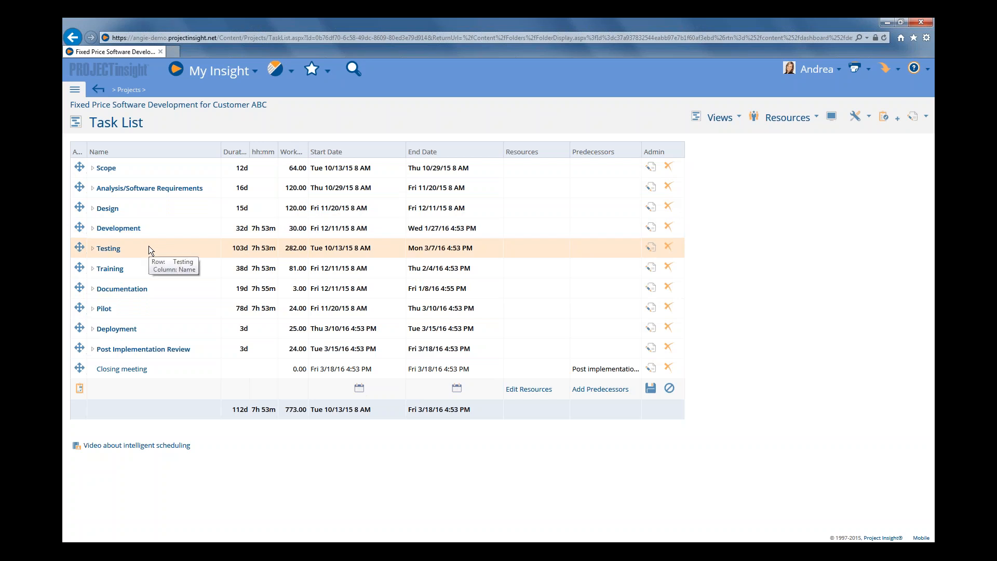
# Step: Expand the Scope summary task and widen the Work Hours column to fit its full heading
pyautogui.click(92, 168)
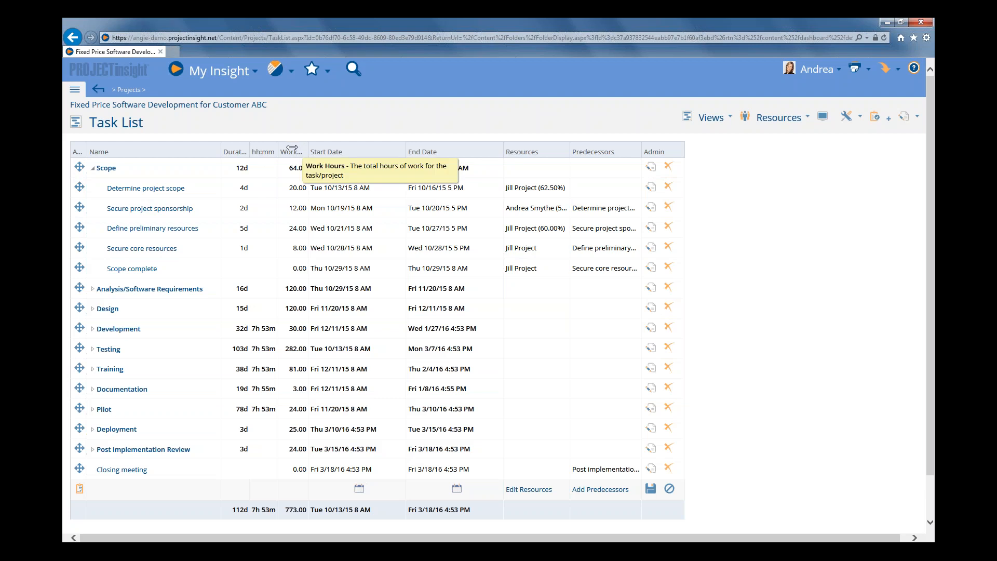
pyautogui.moveTo(294, 147); pyautogui.dragTo(304, 146)
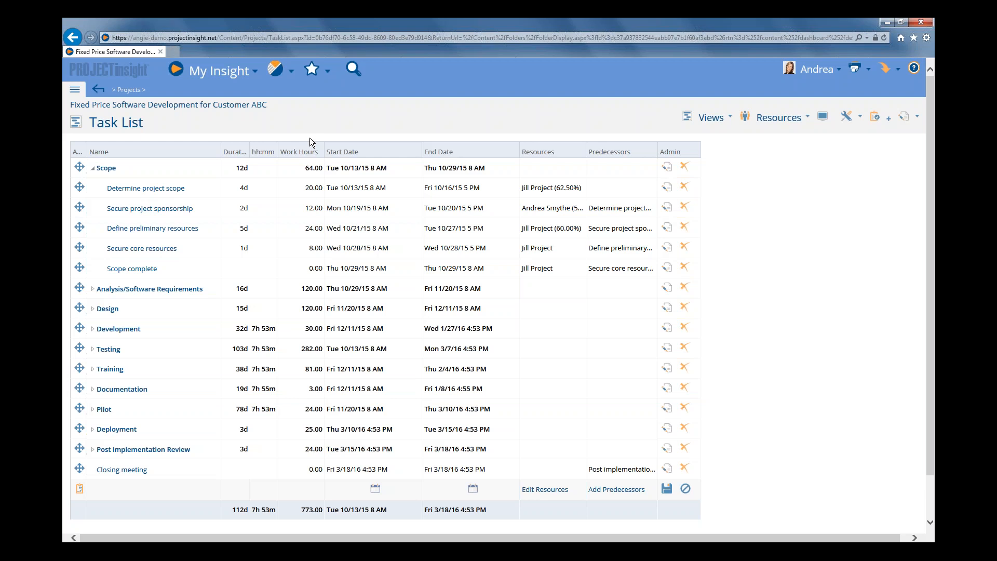
# Step: Add the "Indicator - Milestone" column to the task list's selected columns in the display options
pyautogui.click(823, 117)
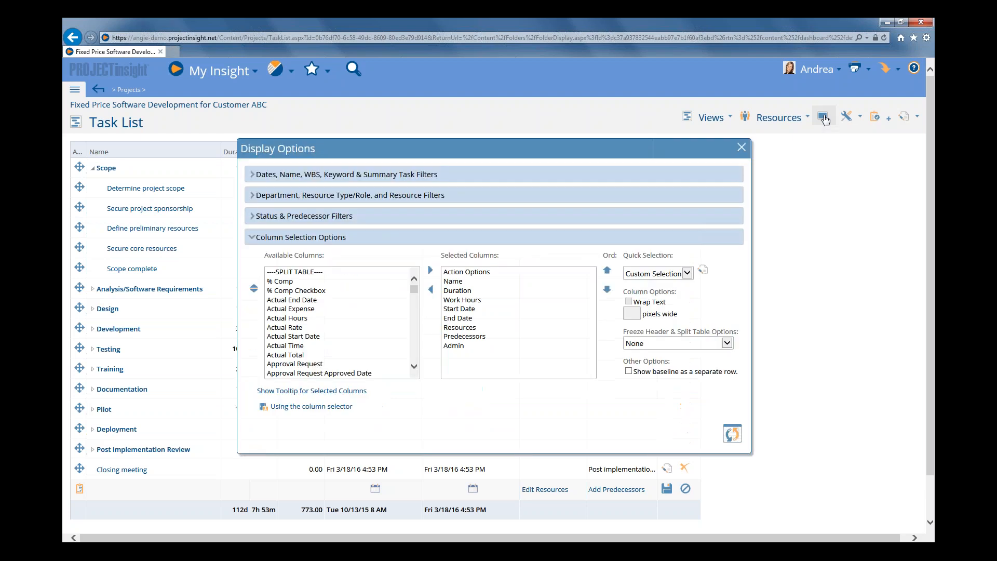
pyautogui.click(337, 239)
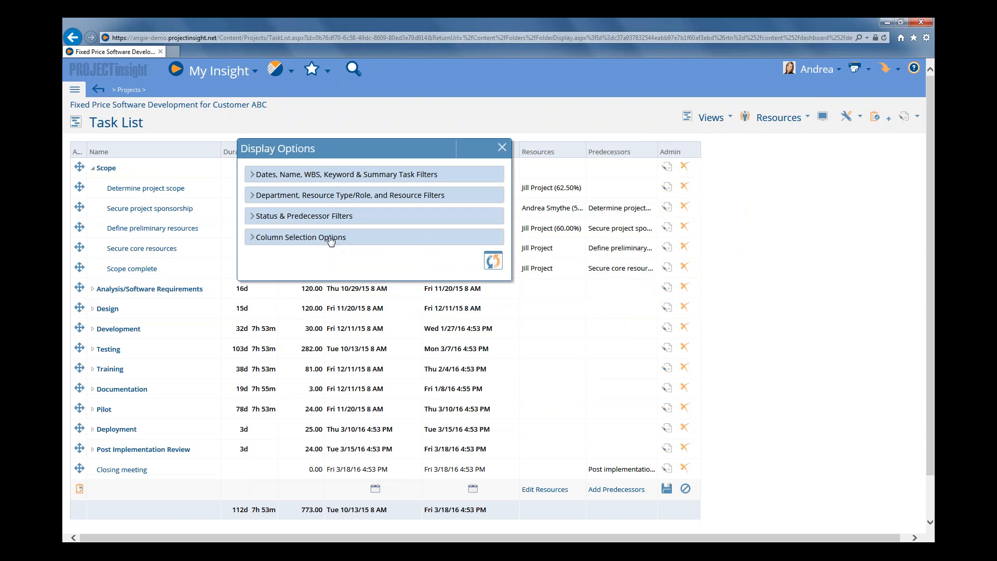
pyautogui.click(331, 239)
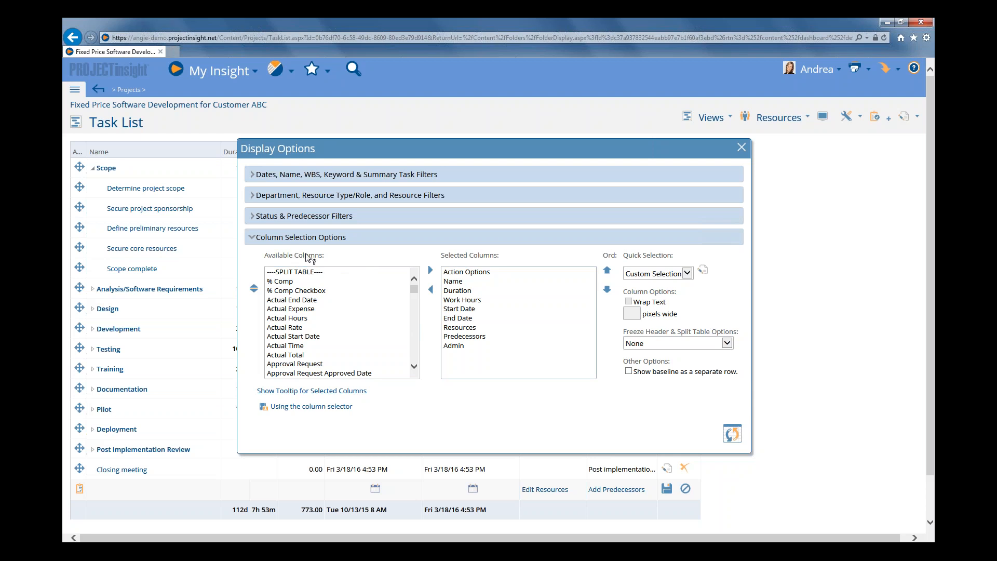
pyautogui.click(415, 290)
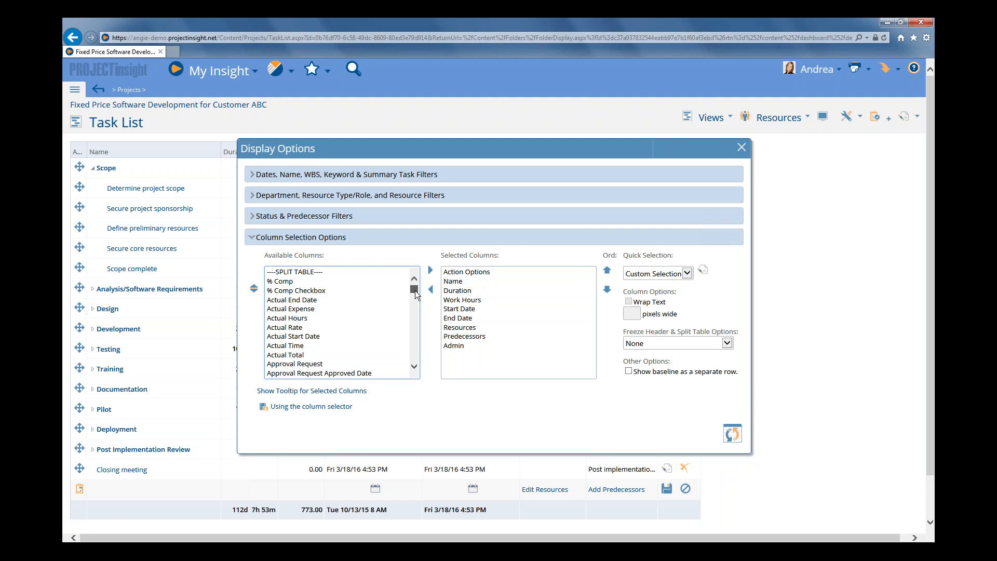
pyautogui.moveTo(415, 291); pyautogui.dragTo(416, 313)
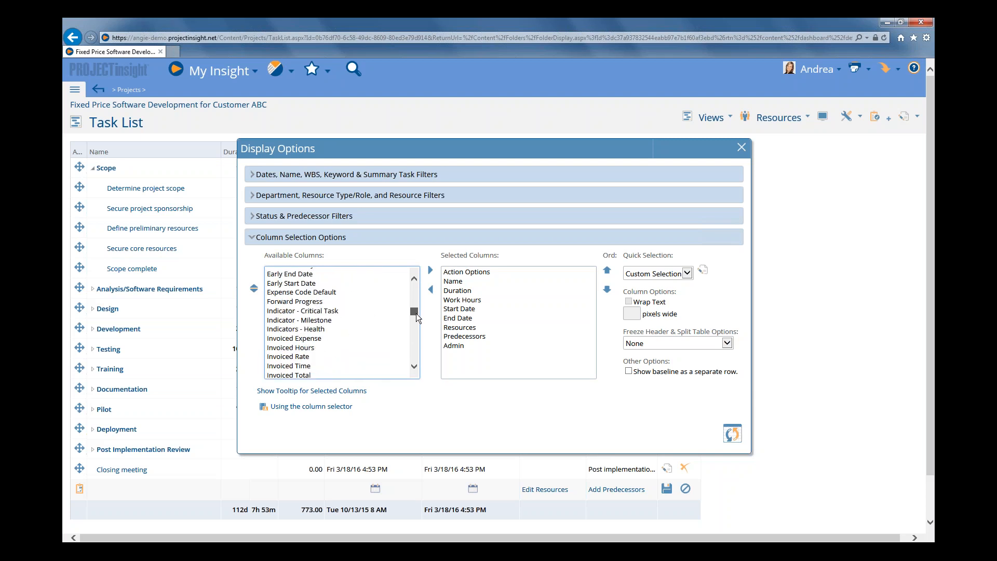
pyautogui.click(297, 321)
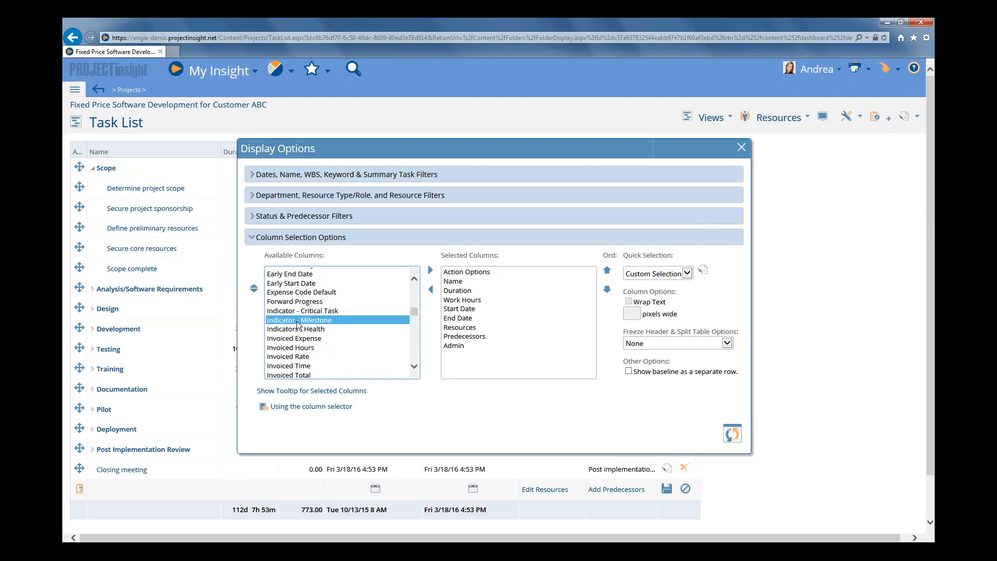
pyautogui.doubleClick(297, 320)
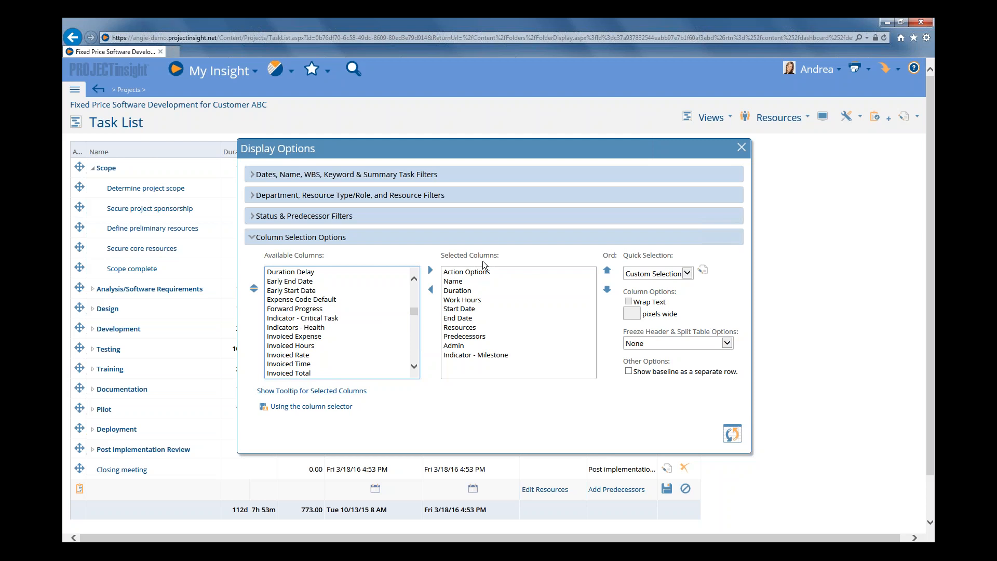
# Step: Reorder the "Indicator - Milestone" column to sit between Action Options and Name, and apply the display options
pyautogui.click(474, 355)
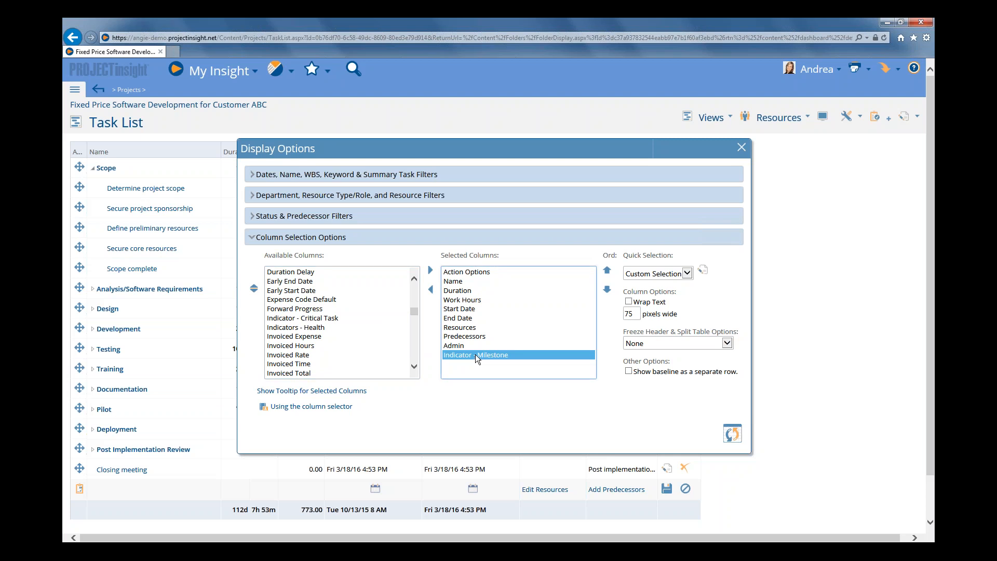
pyautogui.click(607, 272)
pyautogui.click(608, 272)
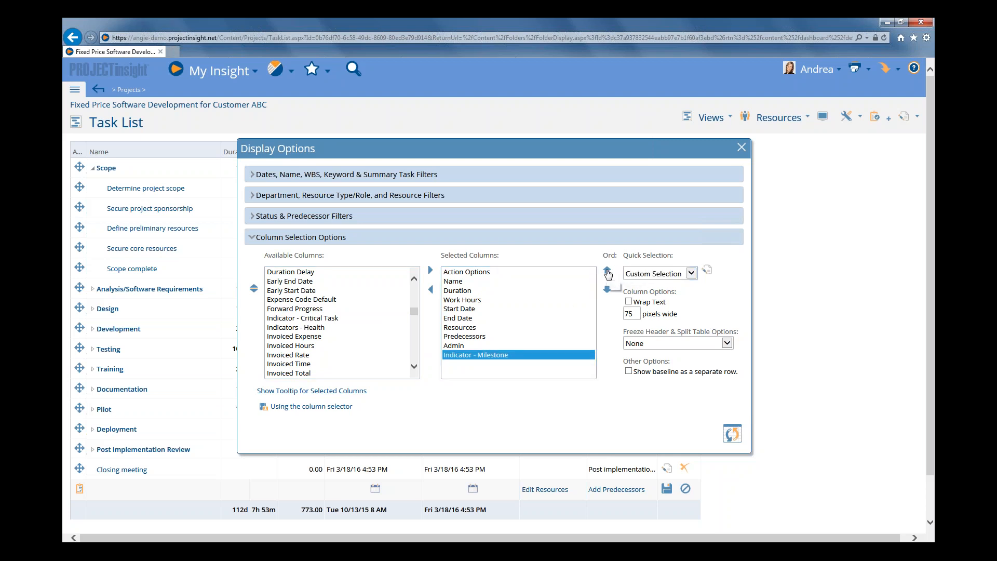
pyautogui.click(608, 272)
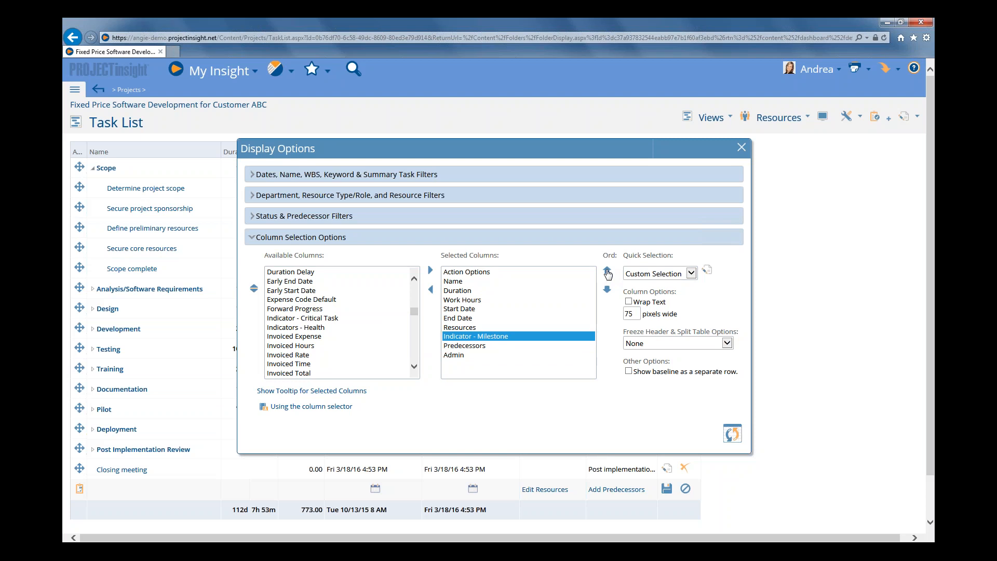
pyautogui.click(607, 272)
pyautogui.click(607, 272)
pyautogui.click(607, 272)
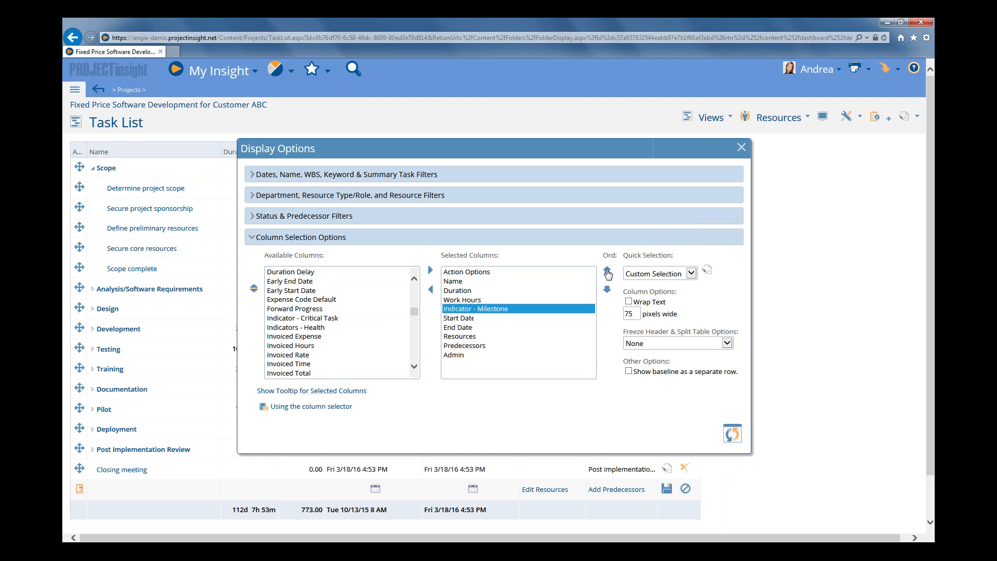
pyautogui.click(607, 272)
pyautogui.click(607, 272)
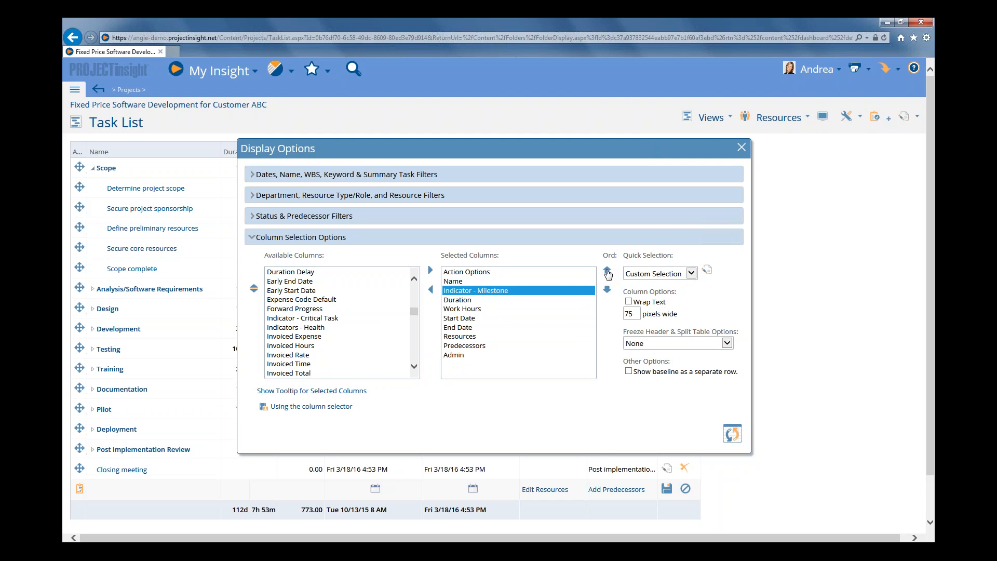
pyautogui.click(608, 272)
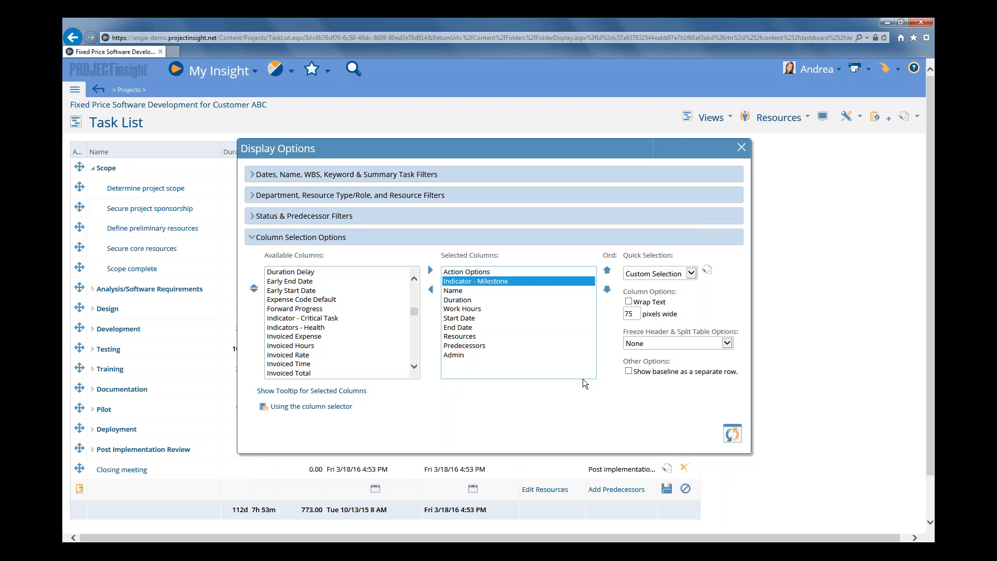
pyautogui.click(733, 434)
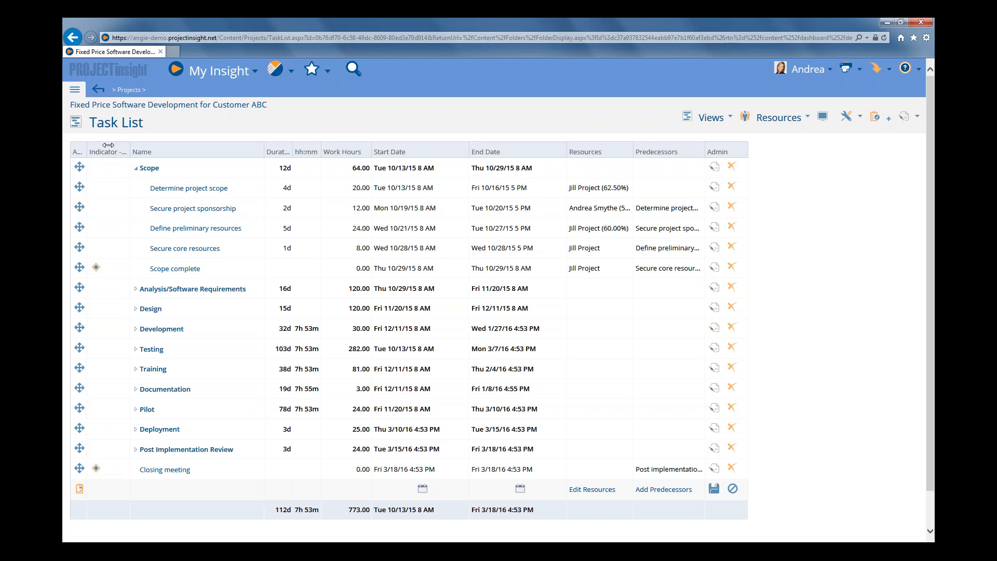
# Step: Narrow the "Indicator - Milestone" column in the task list to little more than the width of its marker
pyautogui.moveTo(110, 145); pyautogui.dragTo(135, 145)
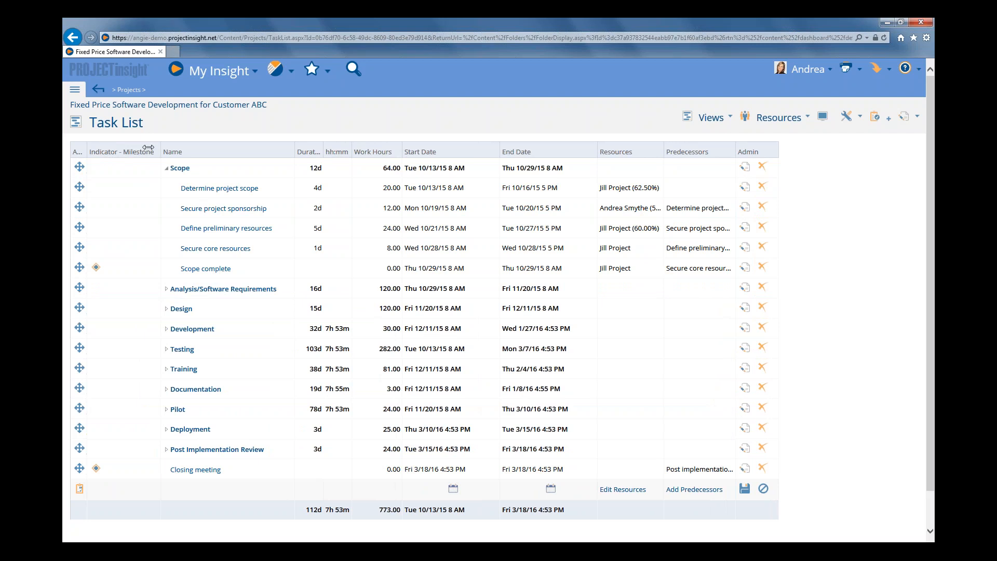
pyautogui.moveTo(147, 147); pyautogui.dragTo(90, 149)
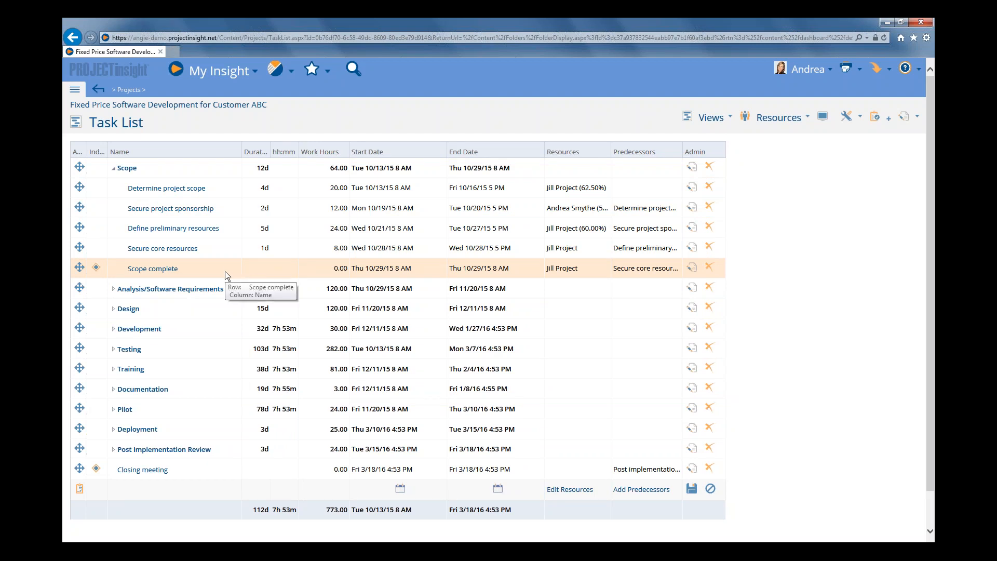
# Step: Check the milestone designation in the "Scope complete" task's advanced options and save them
pyautogui.rightClick(199, 269)
pyautogui.moveTo(200, 270)
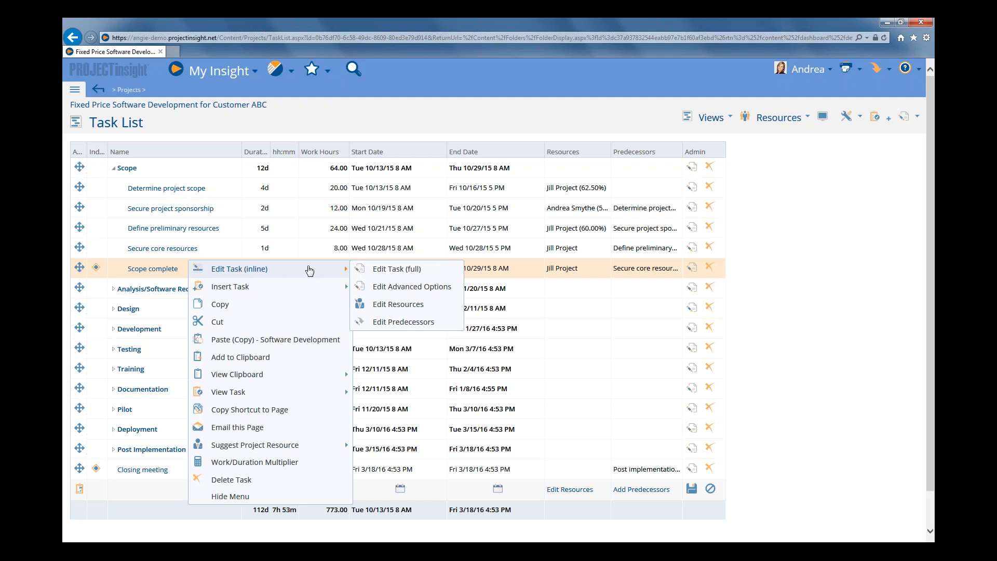
pyautogui.click(410, 289)
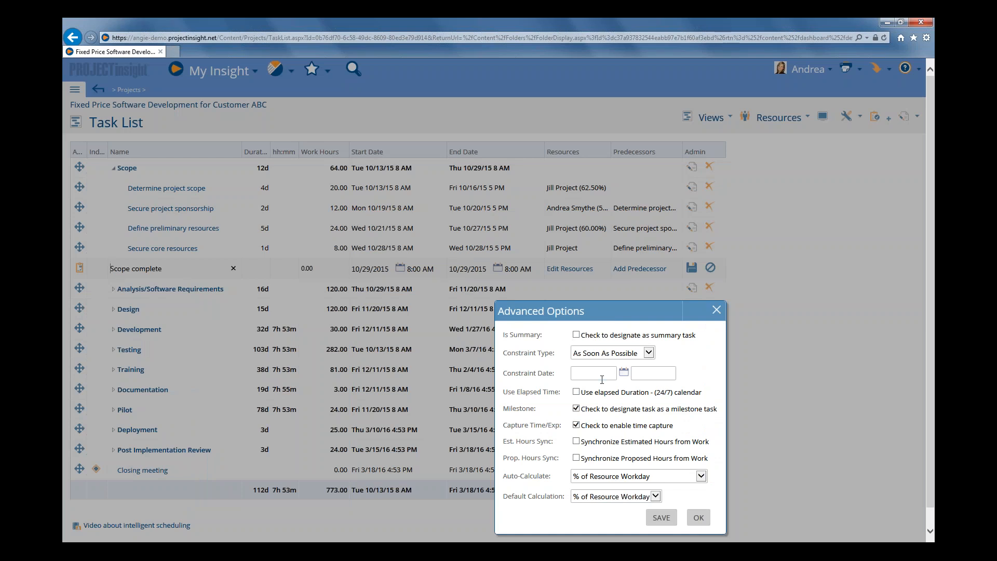
pyautogui.moveTo(505, 411); pyautogui.dragTo(552, 414)
pyautogui.click(519, 410)
pyautogui.click(660, 520)
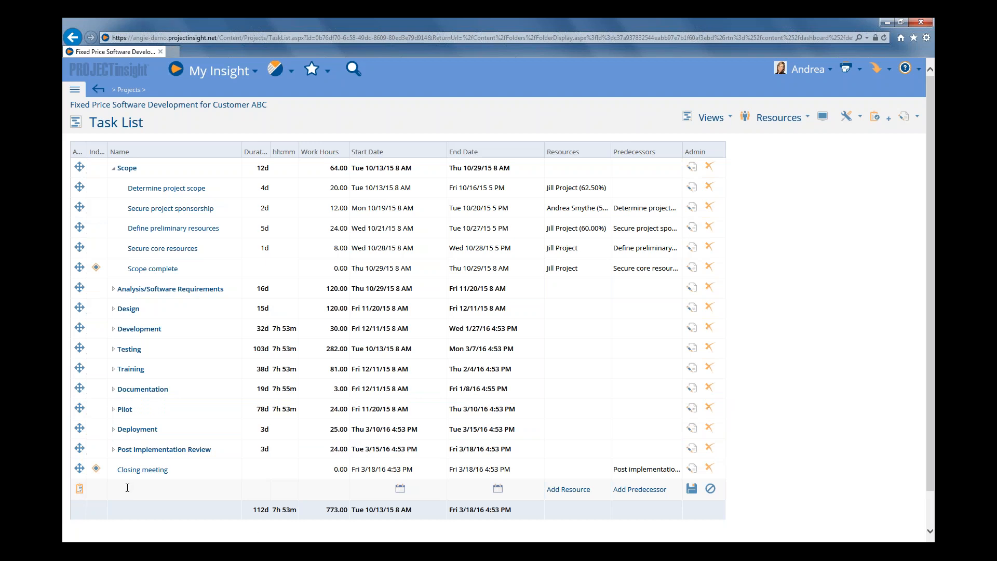
pyautogui.write('Closing Documentation')
pyautogui.click(80, 489)
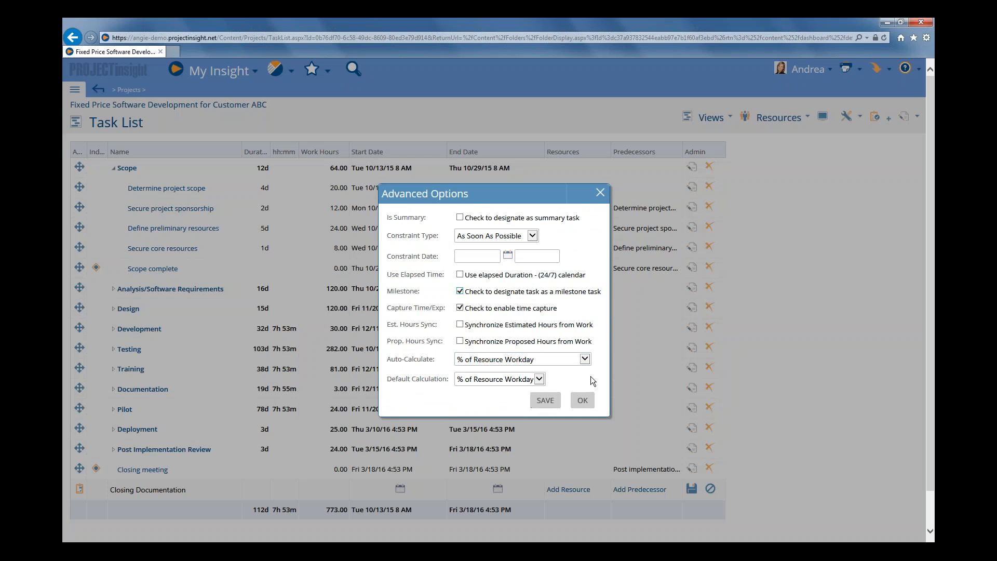
pyautogui.click(599, 194)
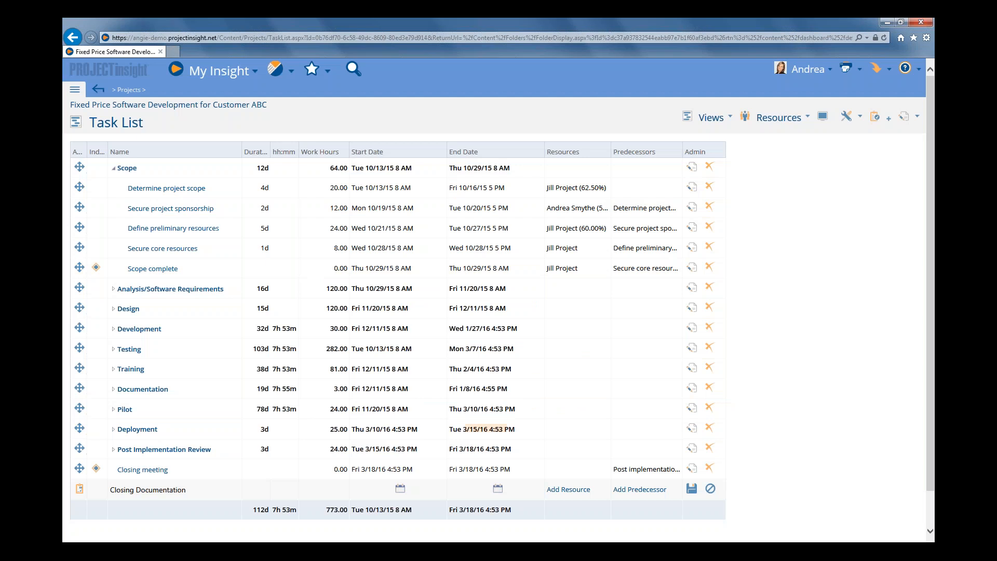
pyautogui.click(710, 489)
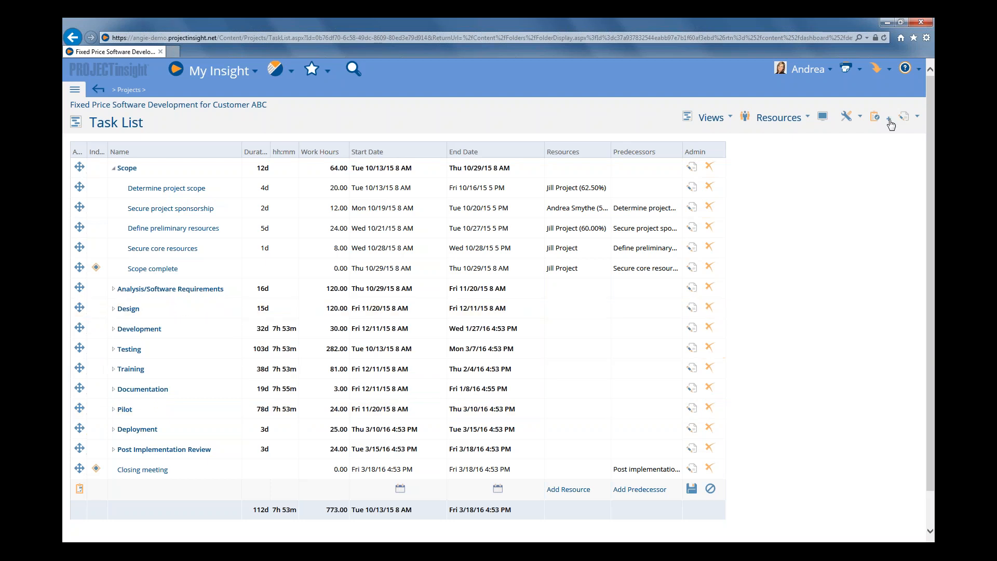
# Step: Add the Work Billable Rate, Work Billable Time, Work Billable Expense and Work Billable Total columns before Start Date in the display options
pyautogui.click(823, 119)
pyautogui.click(823, 120)
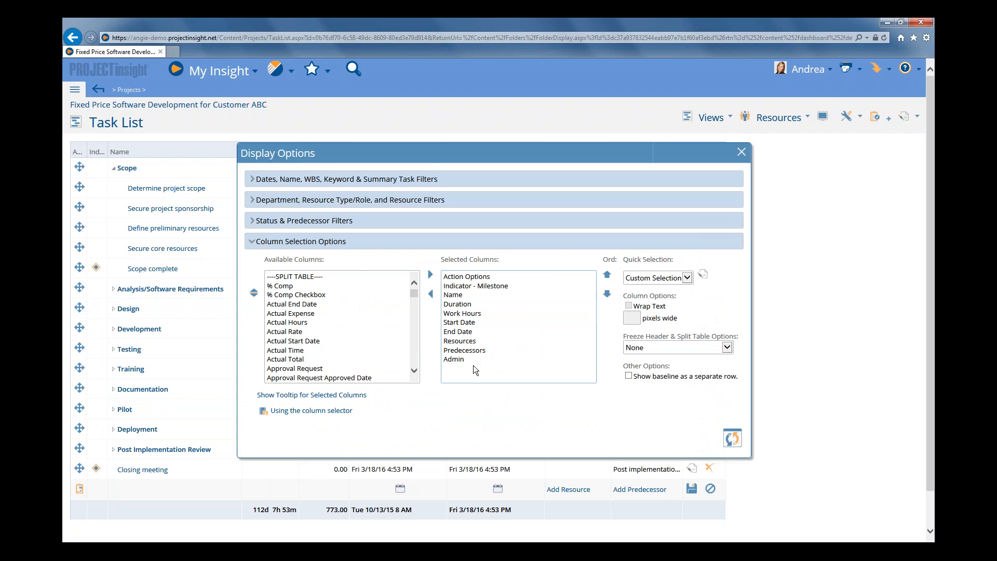
pyautogui.click(462, 319)
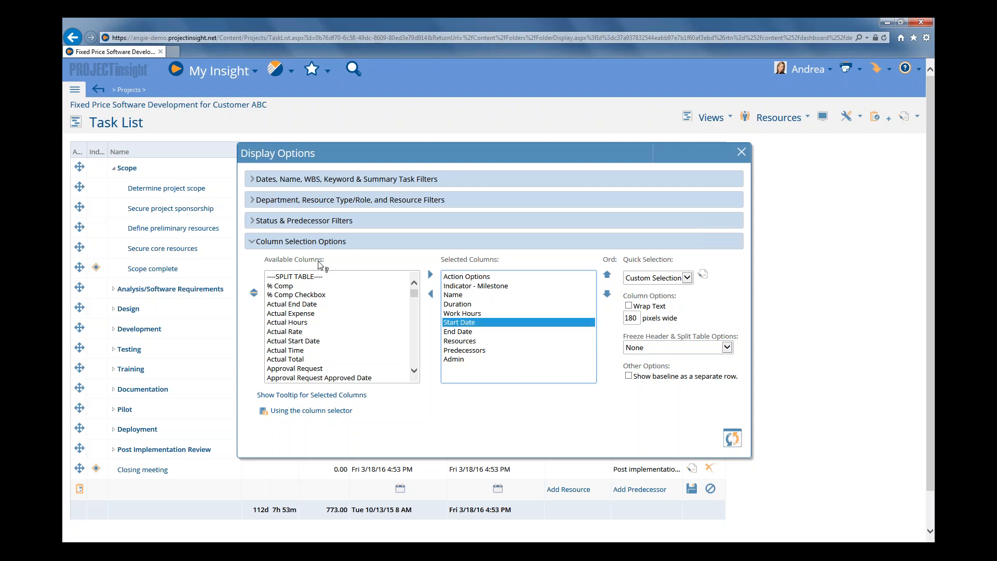
pyautogui.click(284, 278)
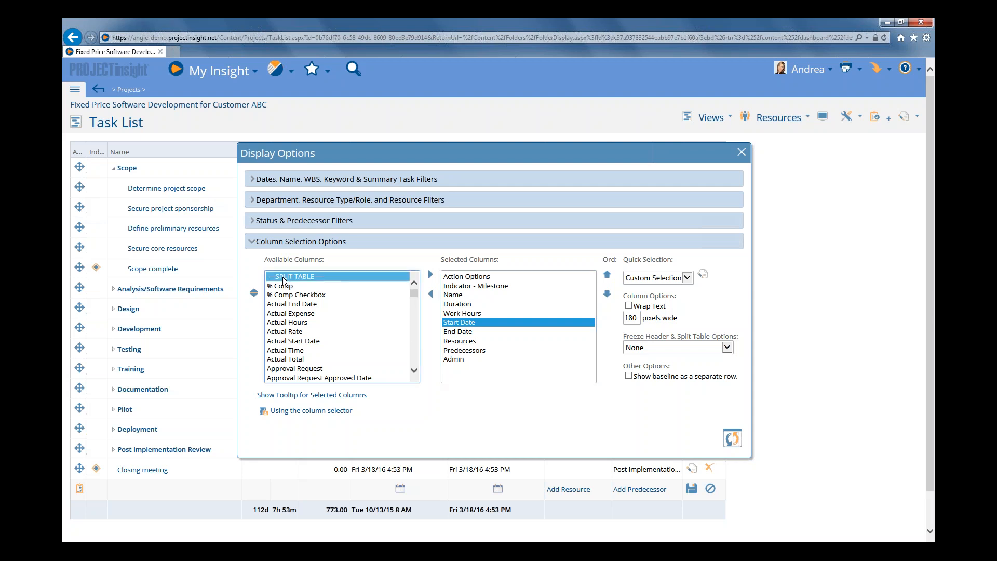
pyautogui.press('End')
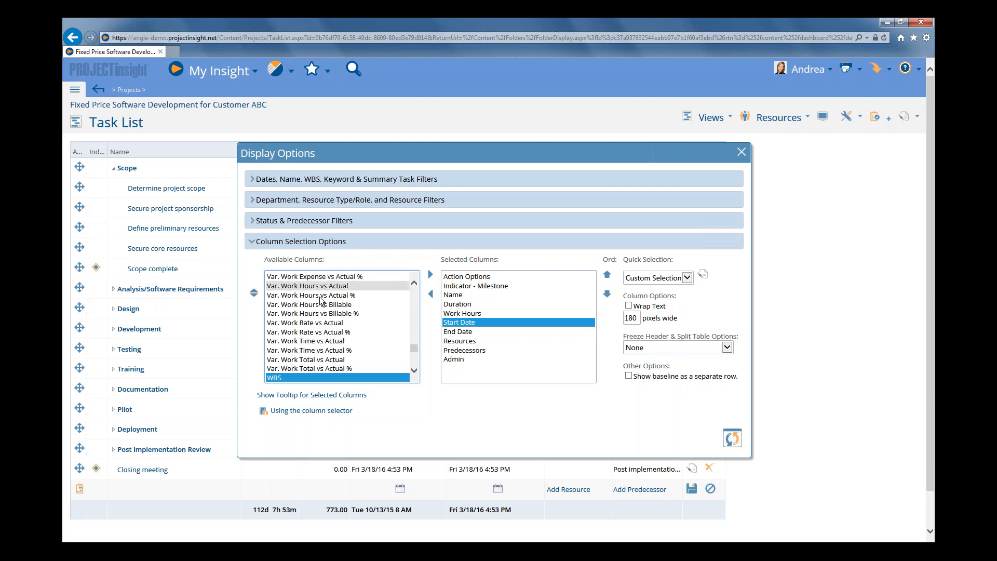
pyautogui.click(413, 372)
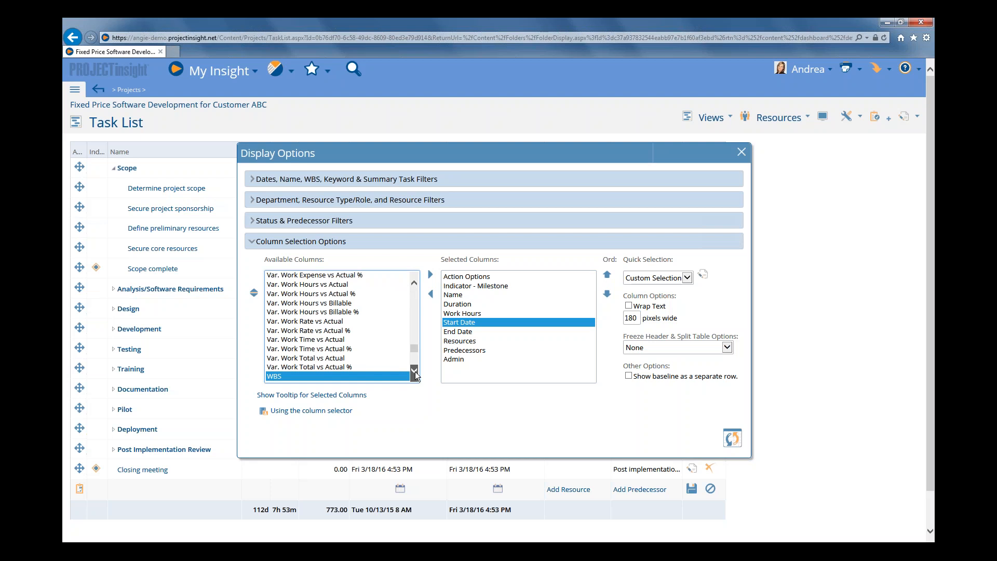
pyautogui.click(415, 372)
pyautogui.click(415, 372)
pyautogui.click(414, 372)
pyautogui.click(415, 371)
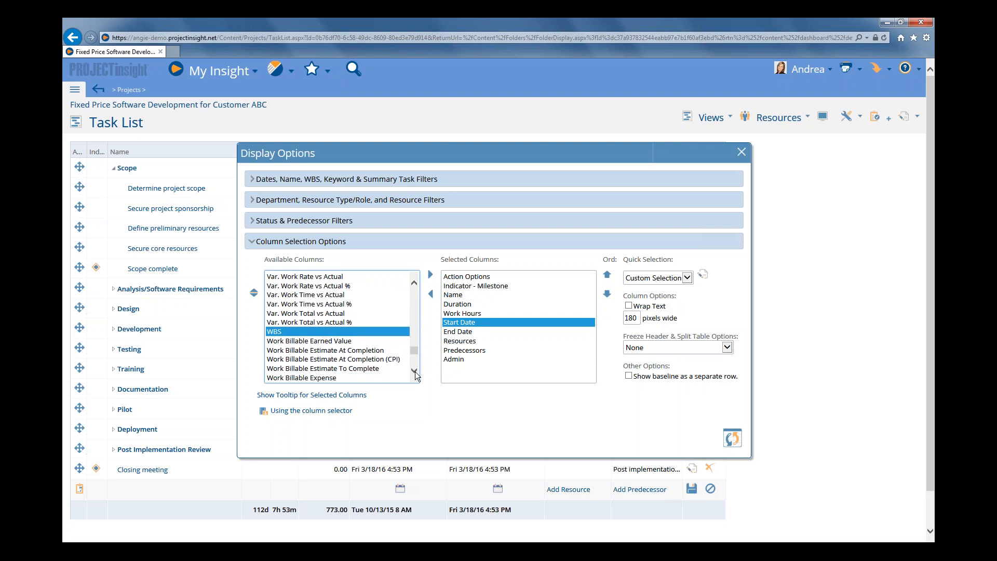
pyautogui.click(415, 371)
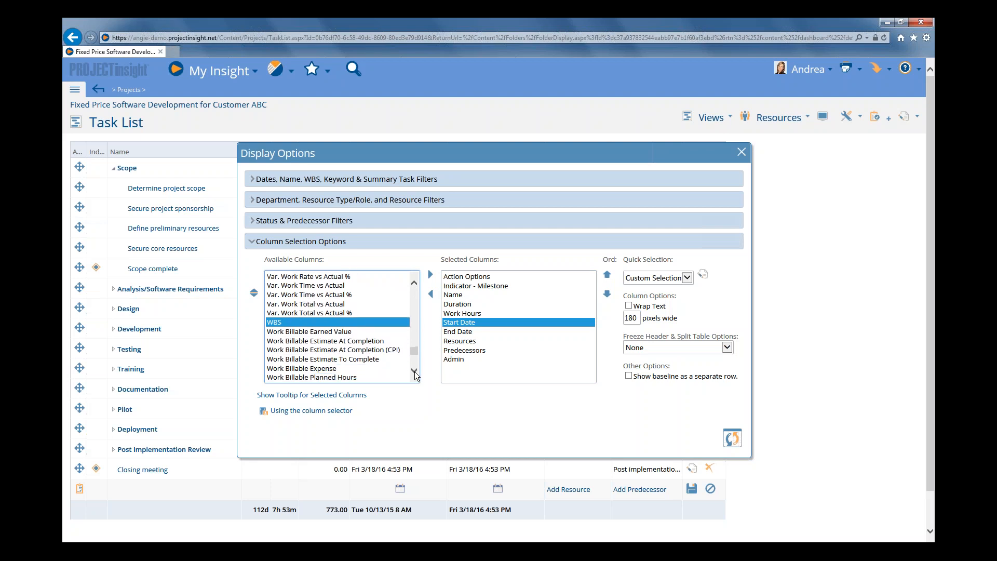
pyautogui.click(414, 371)
pyautogui.click(414, 372)
pyautogui.click(415, 371)
pyautogui.click(414, 371)
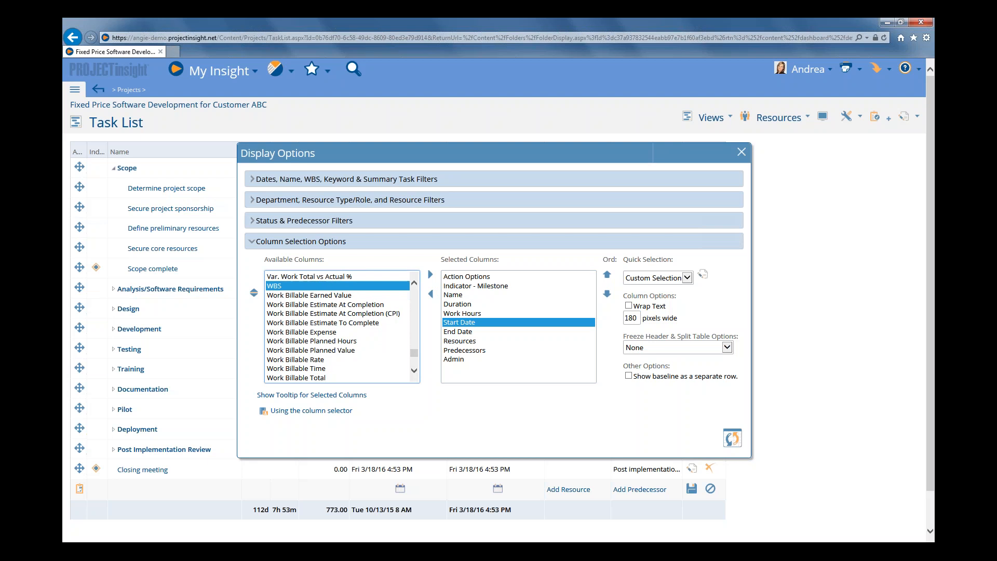
pyautogui.click(415, 371)
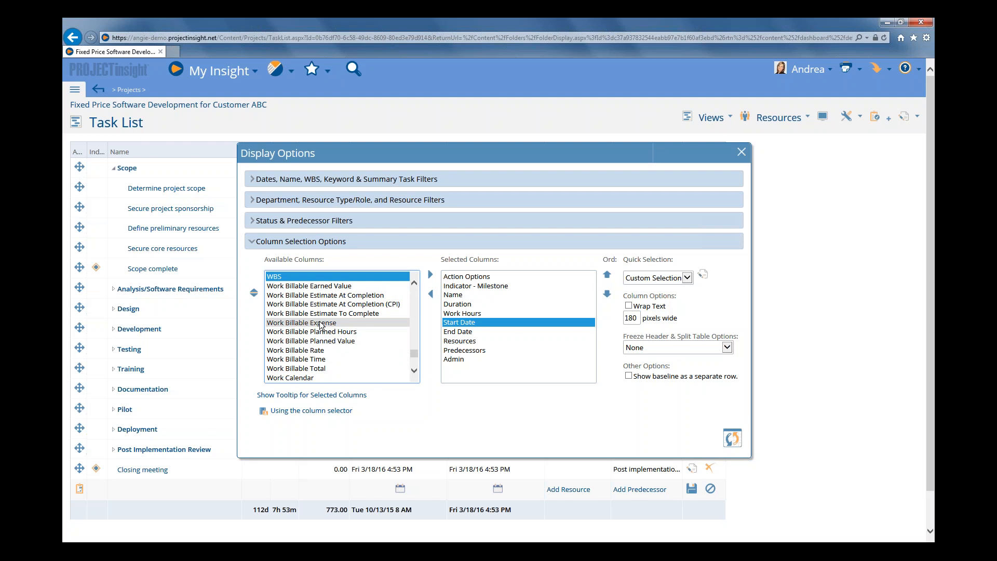
pyautogui.doubleClick(319, 351)
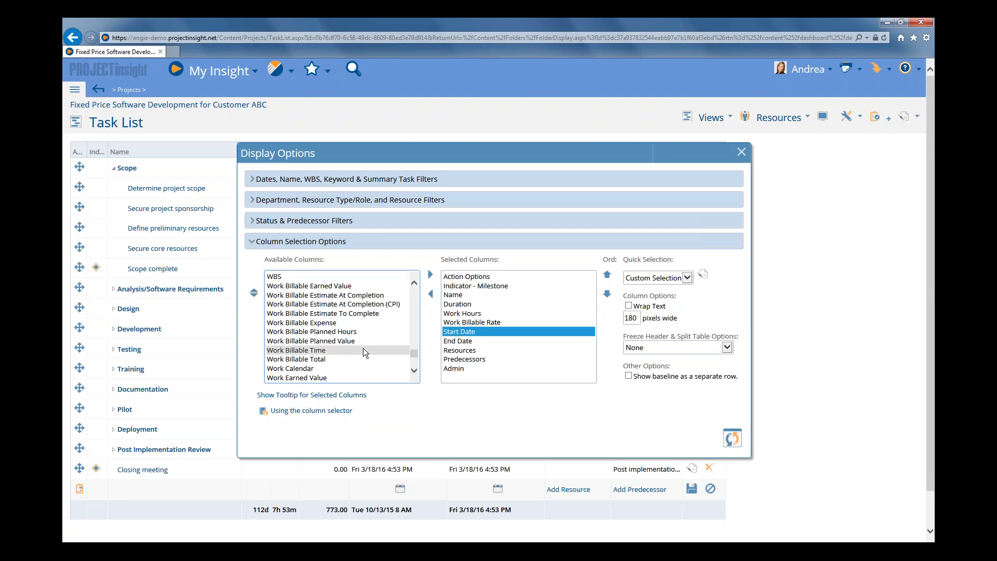
pyautogui.doubleClick(317, 350)
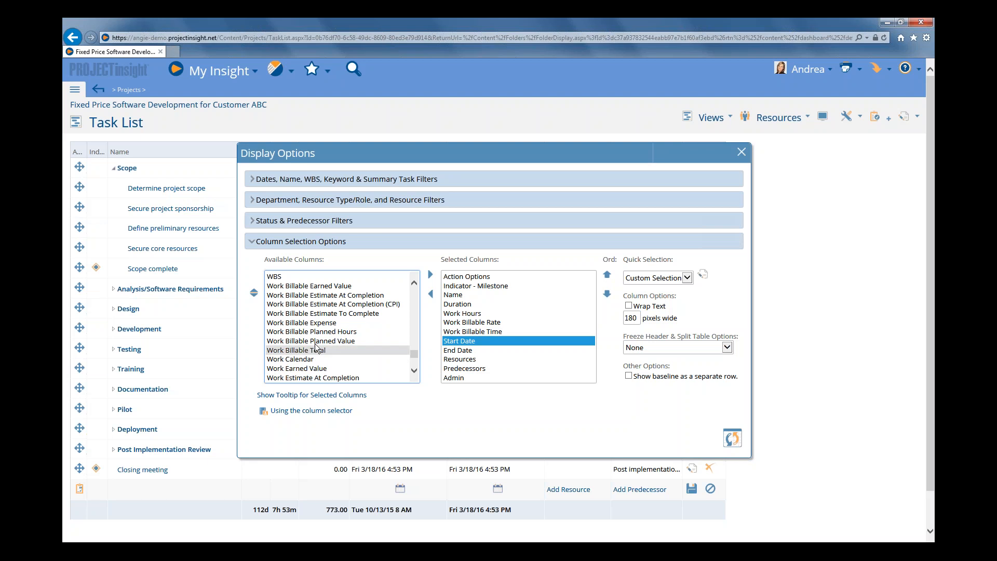
pyautogui.doubleClick(315, 325)
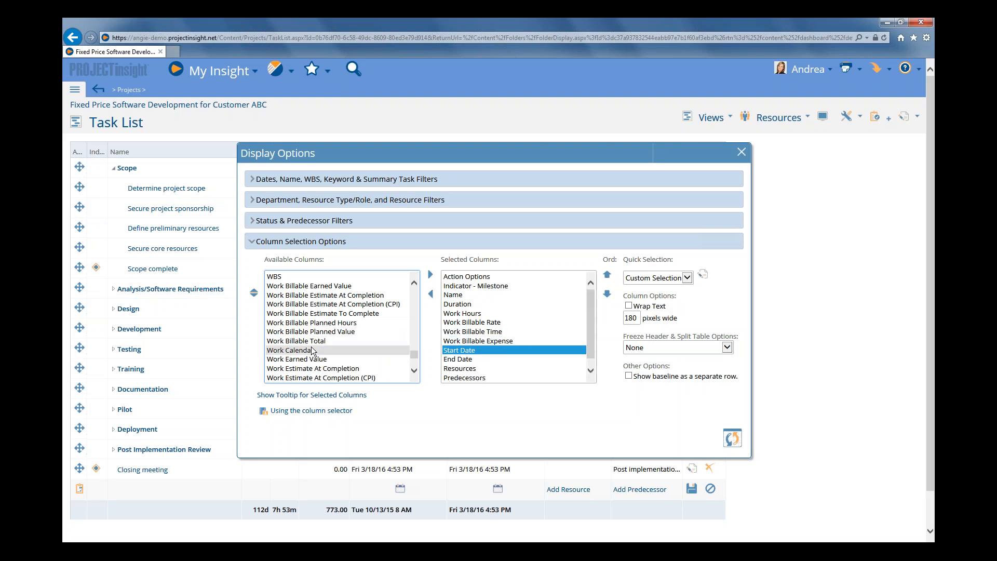
pyautogui.doubleClick(313, 340)
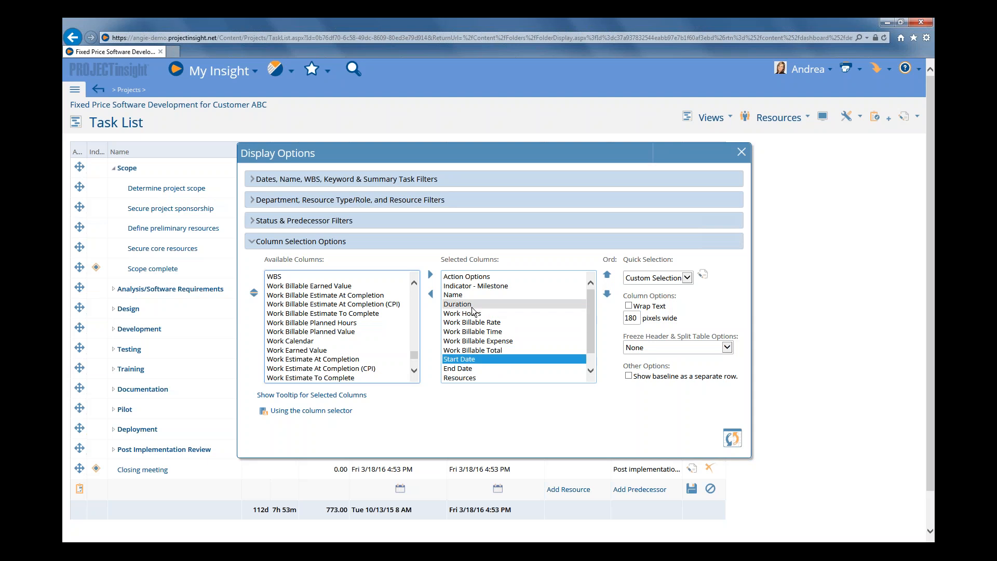
# Step: Remove the Duration, Start Date, End Date and Predecessors columns from the selected columns and apply the display options
pyautogui.doubleClick(459, 304)
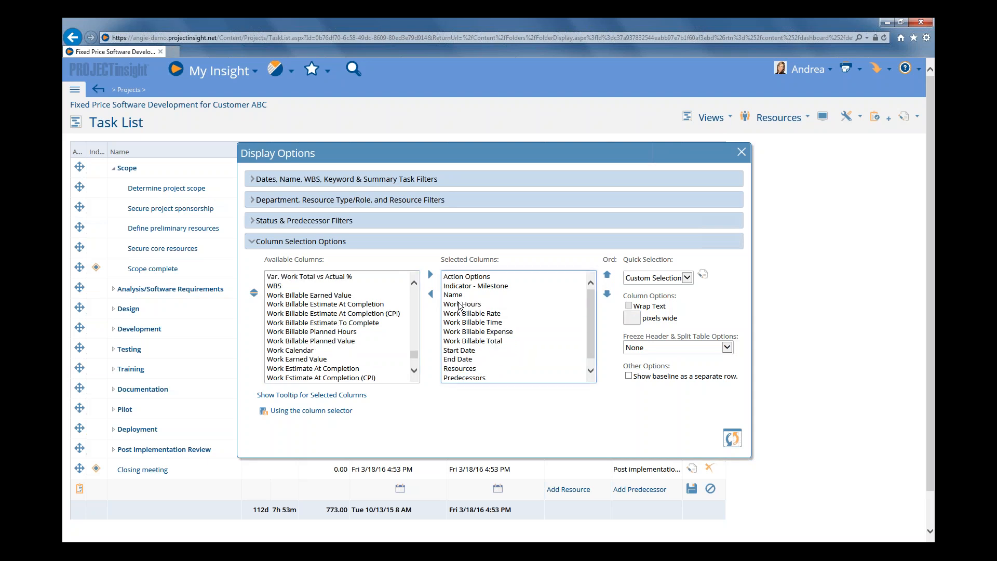
pyautogui.doubleClick(476, 351)
pyautogui.doubleClick(475, 351)
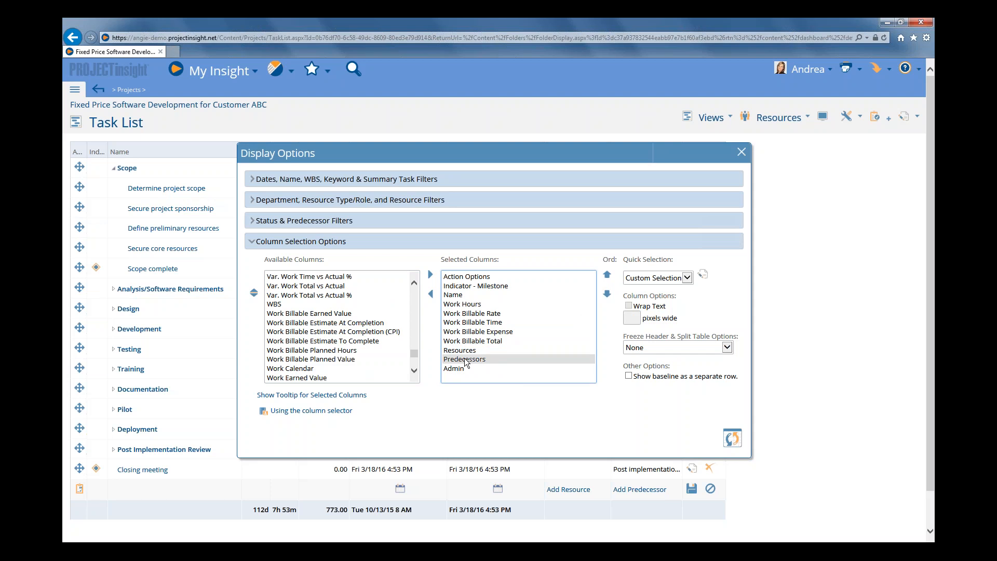
pyautogui.doubleClick(476, 359)
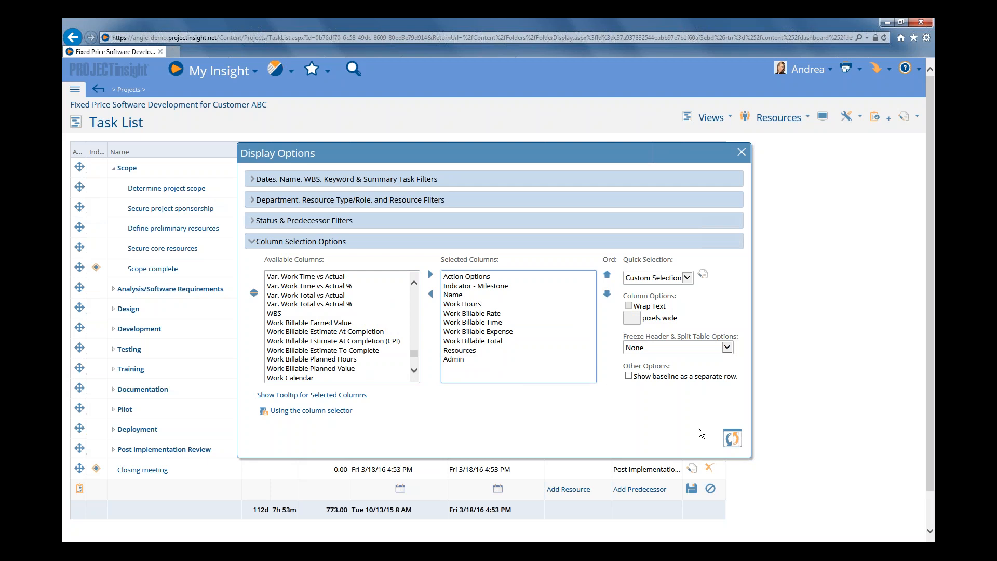
pyautogui.click(732, 439)
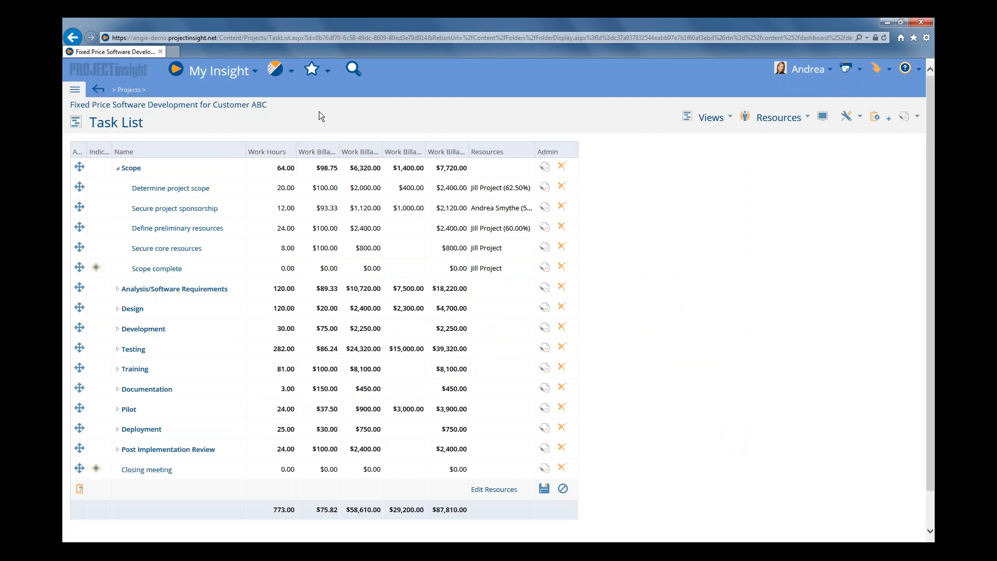
# Step: Widen the Work Billable Rate, Time, Expense and Total columns to fit their full headings
pyautogui.moveTo(320, 144); pyautogui.dragTo(378, 148)
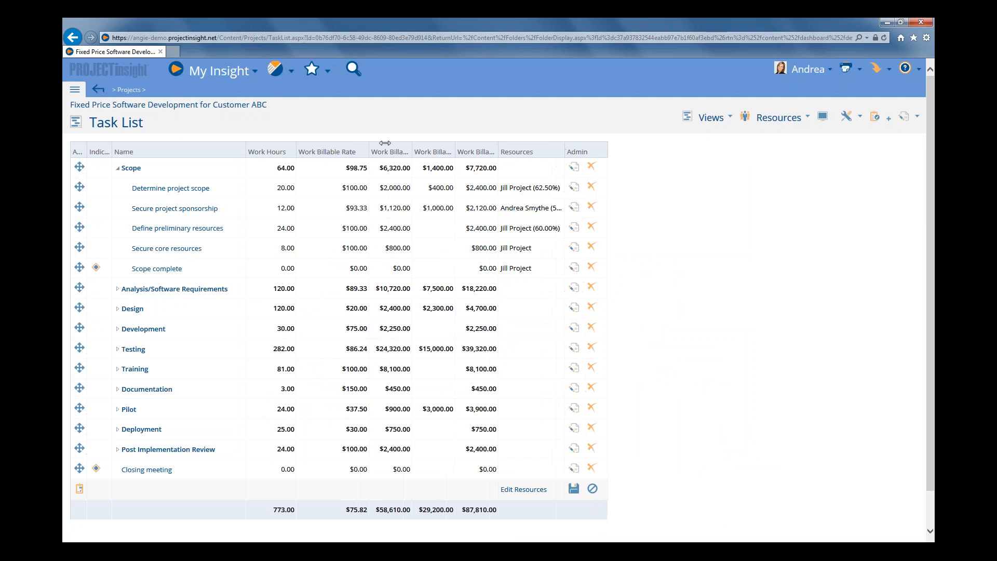
pyautogui.doubleClick(411, 147)
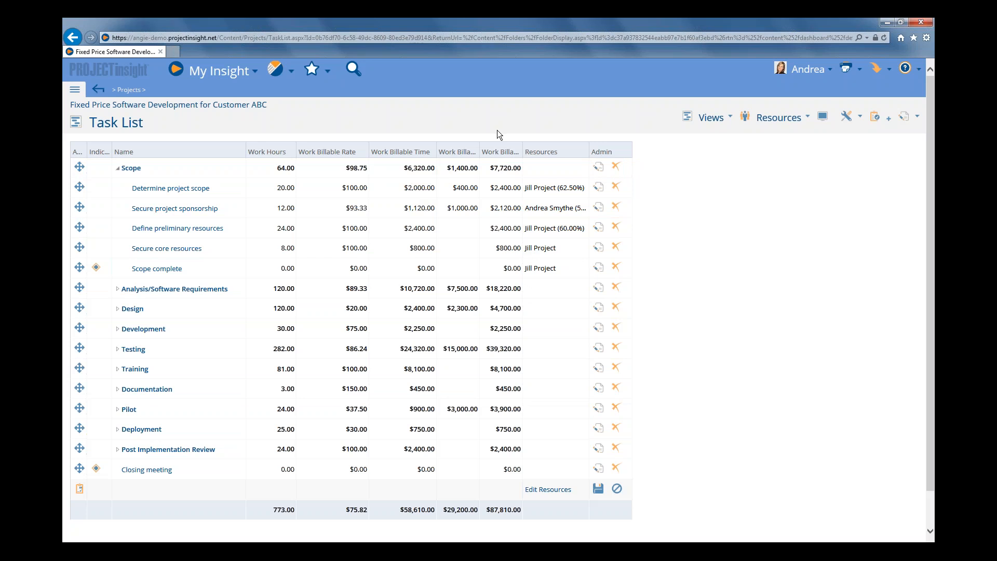
pyautogui.moveTo(463, 147); pyautogui.dragTo(565, 147)
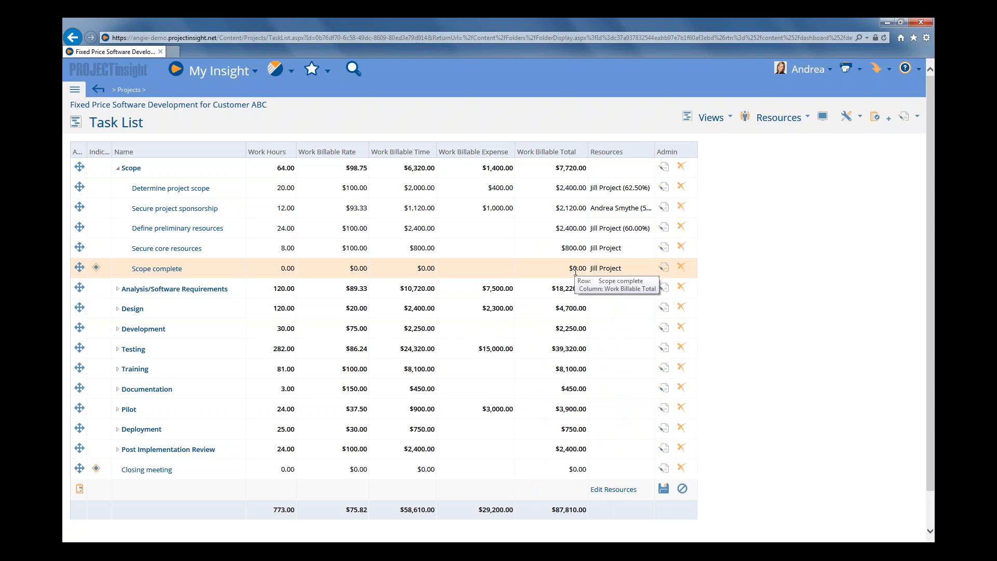
# Step: View the resource assignment details and billing rate for the "Determine project scope" task, and close them
pyautogui.click(614, 191)
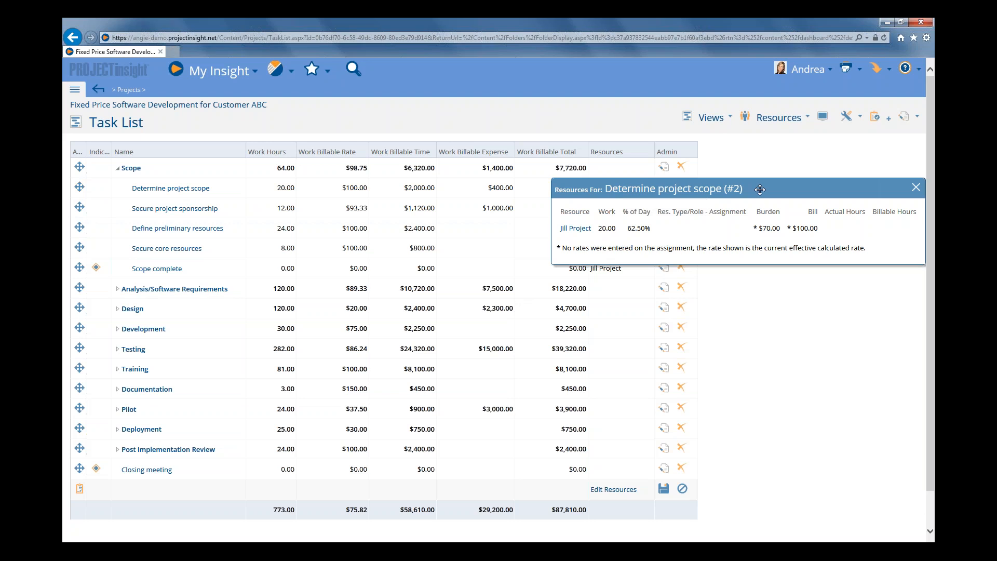
pyautogui.moveTo(759, 189); pyautogui.dragTo(504, 293)
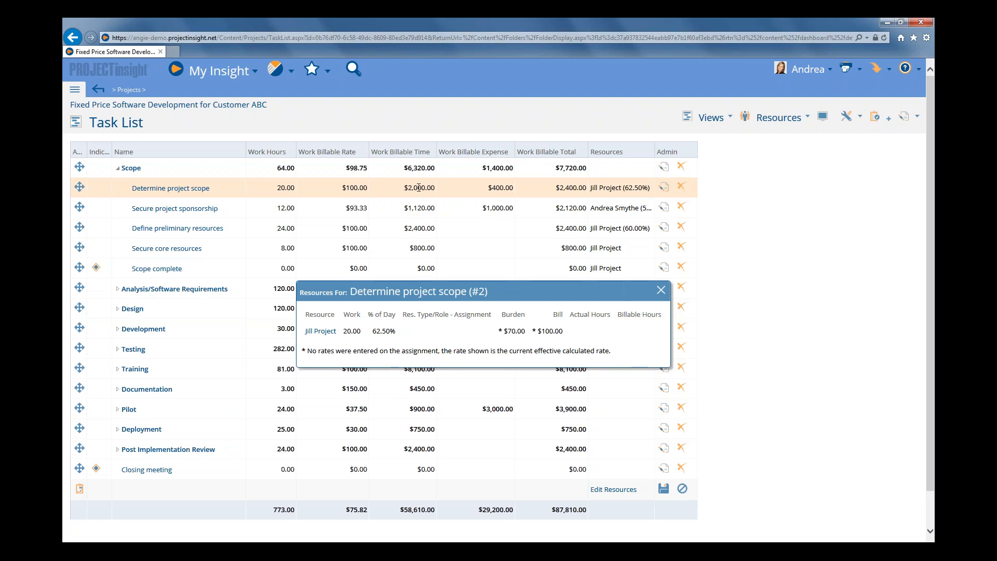
pyautogui.click(661, 290)
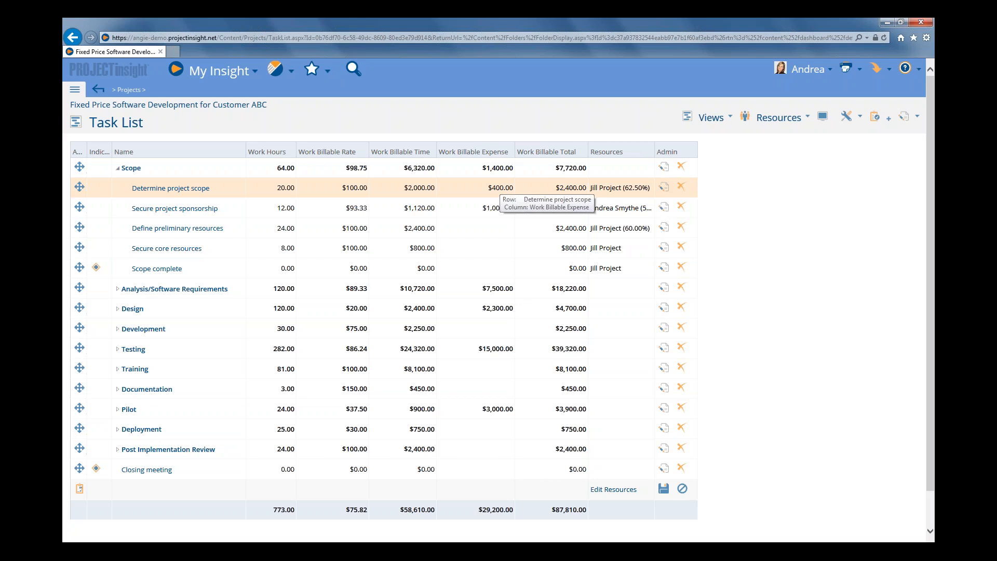
# Step: Open the "Determine project scope" task for inline editing, inspect its Work Billable Expense field, and save the row
pyautogui.click(667, 192)
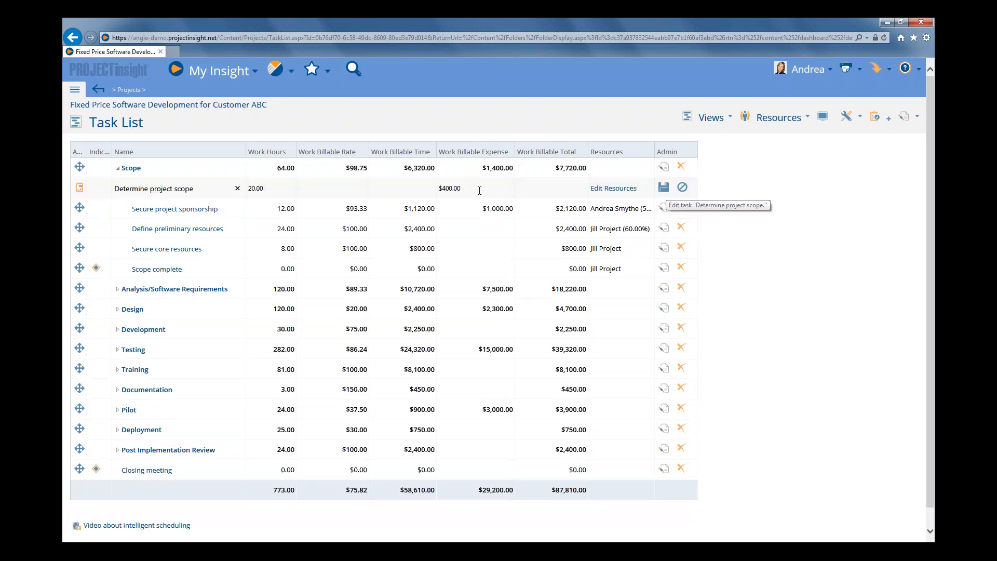
pyautogui.click(449, 188)
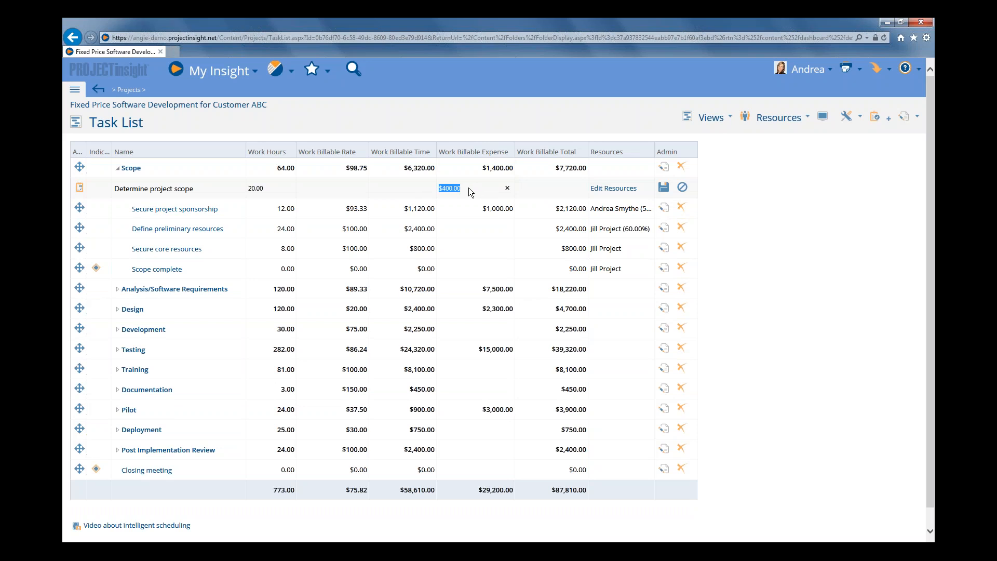
pyautogui.click(468, 188)
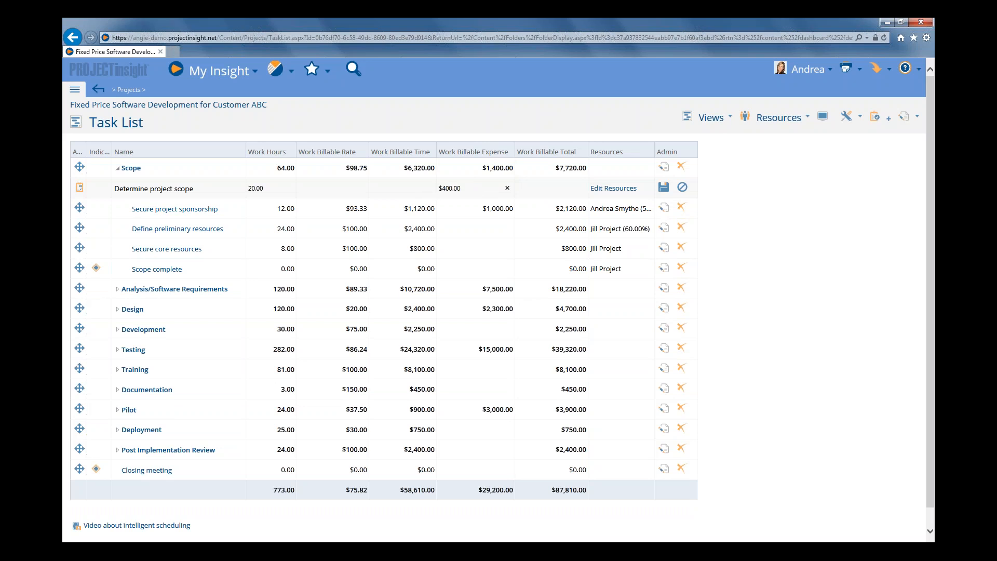
pyautogui.click(664, 187)
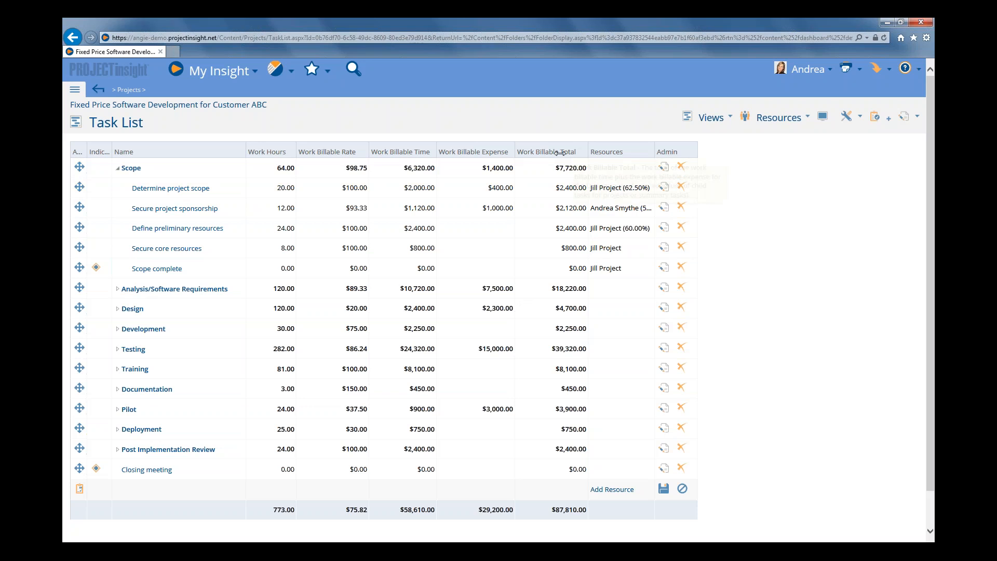
# Step: Examine the Work Billable Total column from the Scope summary task down to the project total row
pyautogui.moveTo(560, 152)
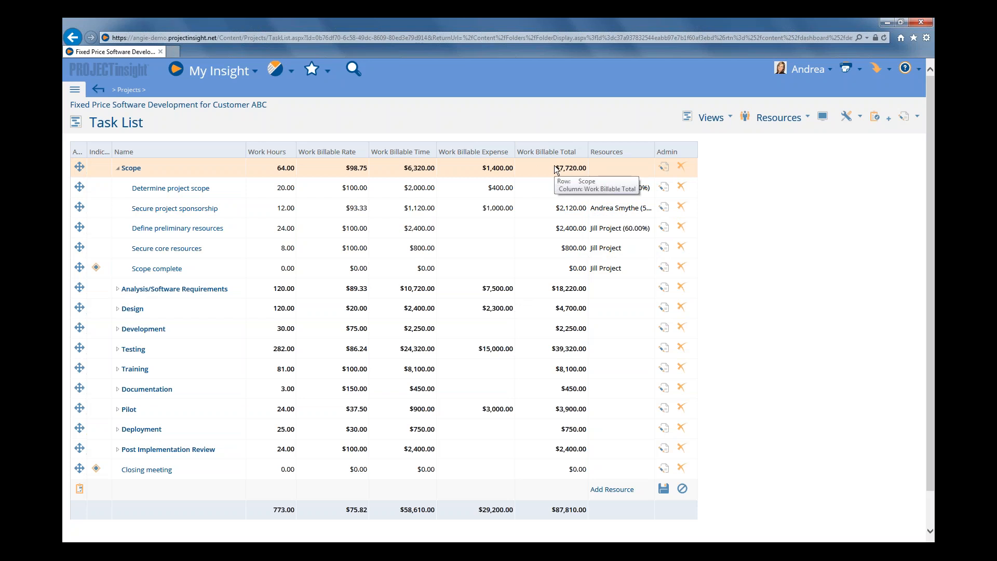
pyautogui.scroll(-2, 546, 208)
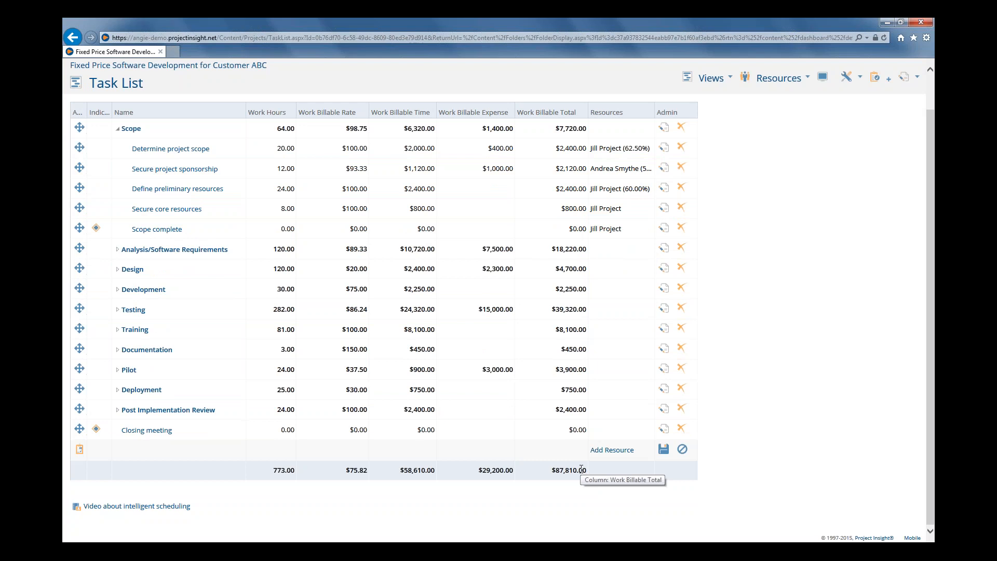
# Step: Highlight the project's overall Work Billable Total in the totals row, and clear the highlight
pyautogui.scroll(1, 581, 469)
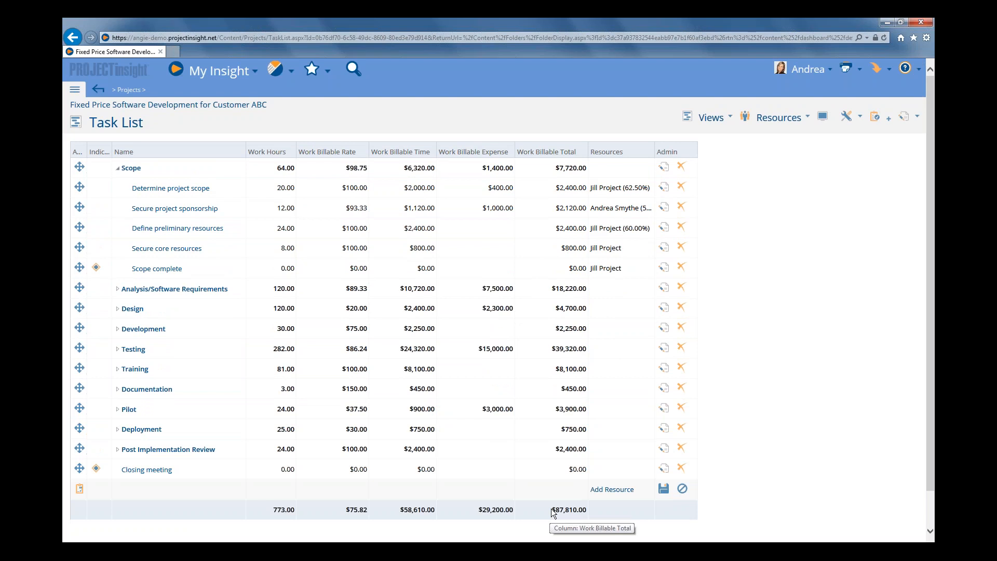
pyautogui.moveTo(552, 510); pyautogui.dragTo(586, 511)
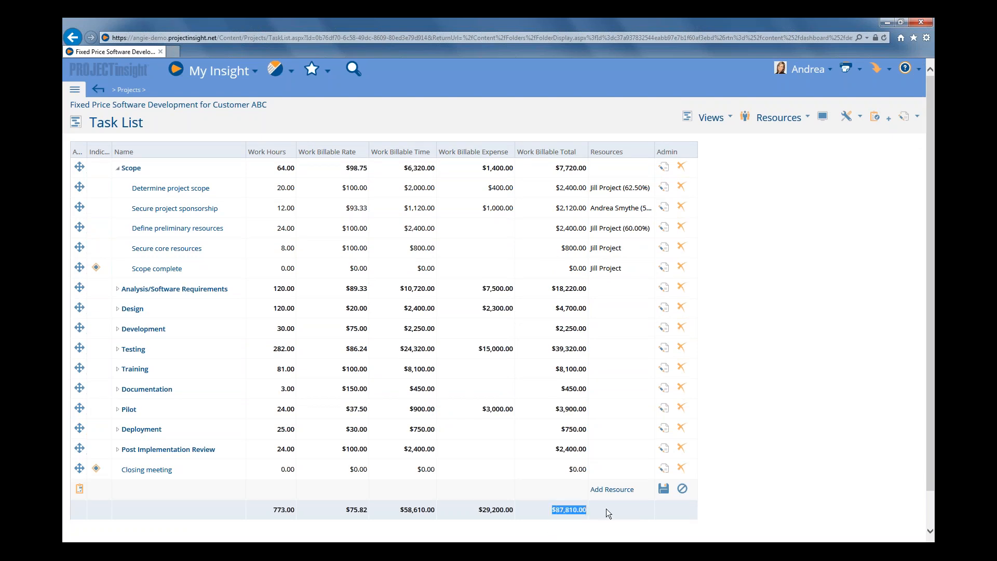
pyautogui.click(738, 491)
# Step: In the task list's display options, add the Prop. Hours, Prop. Rate and Prop. Time columns before Resources
pyautogui.click(822, 117)
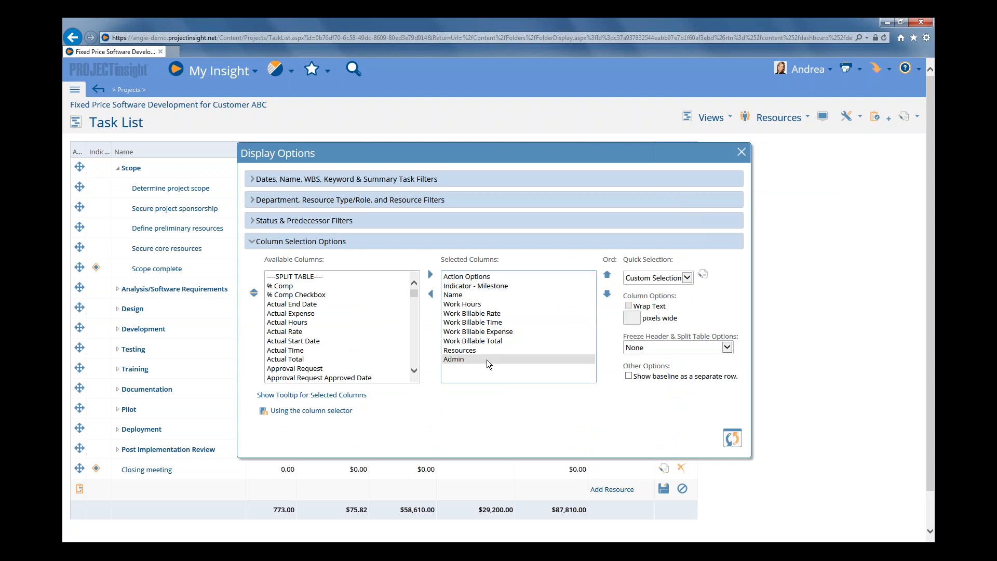
pyautogui.click(459, 350)
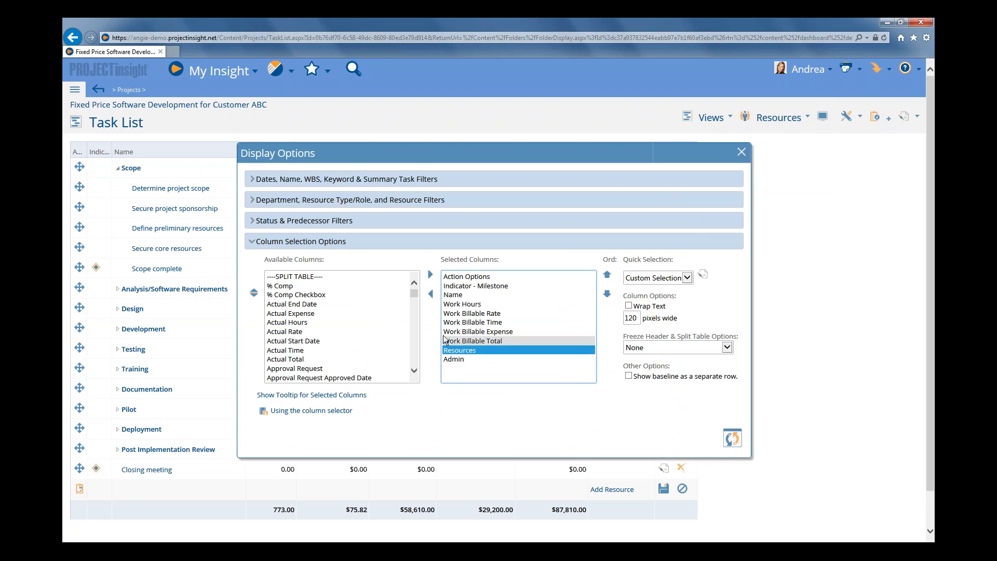
pyautogui.click(284, 276)
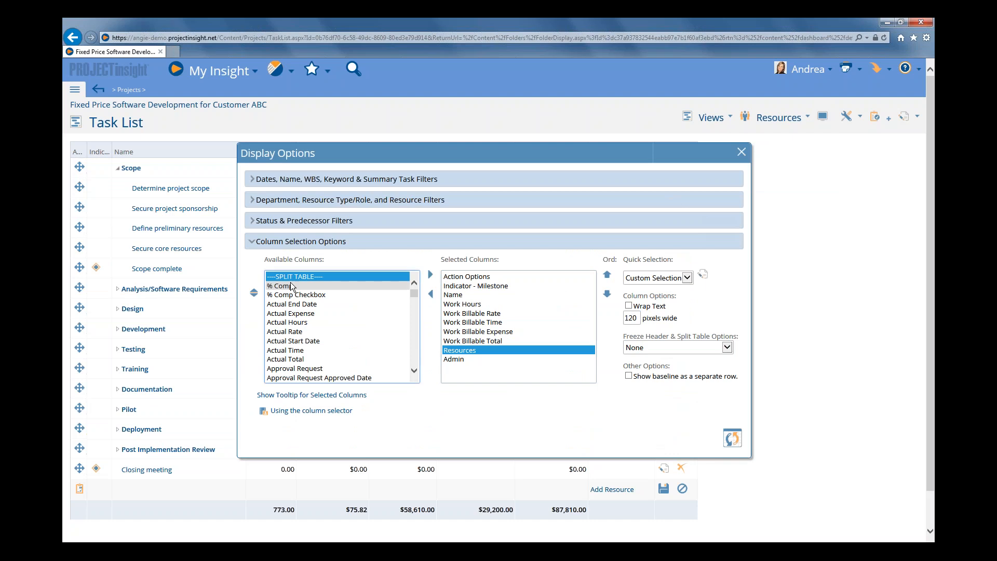
pyautogui.press('p')
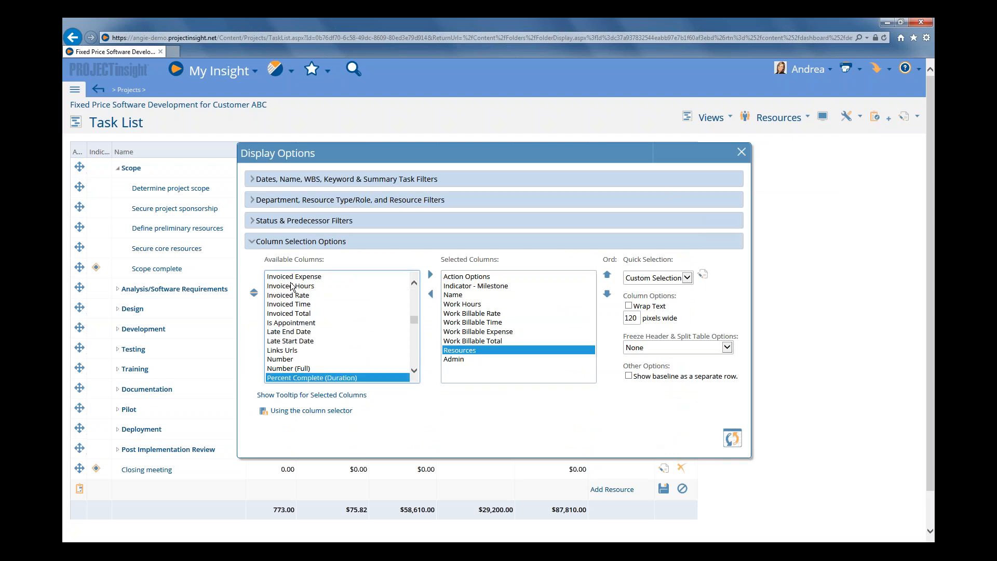
pyautogui.scroll(-1, 329, 313)
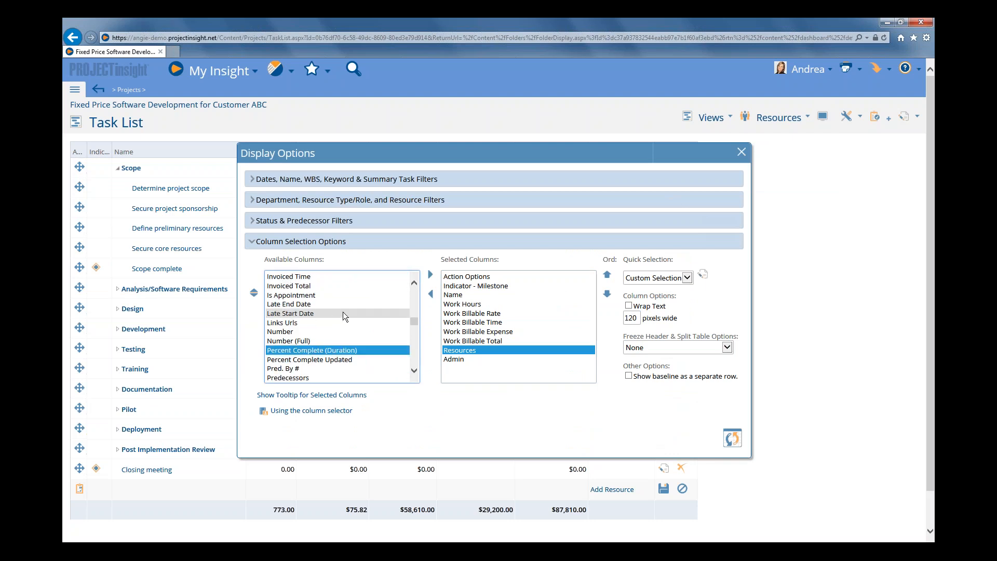
pyautogui.scroll(-2, 343, 313)
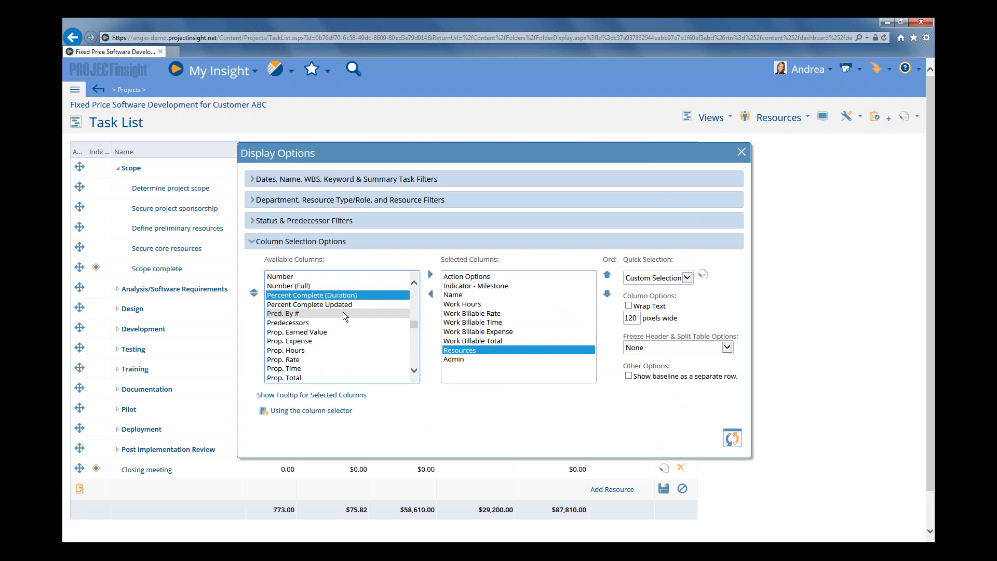
pyautogui.scroll(-3, 342, 314)
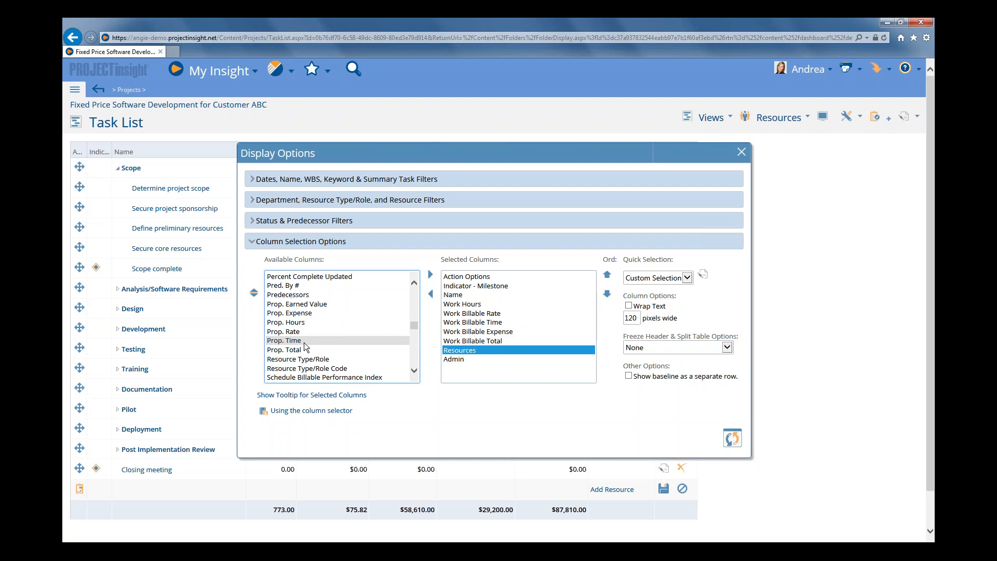
pyautogui.click(299, 326)
pyautogui.doubleClick(301, 325)
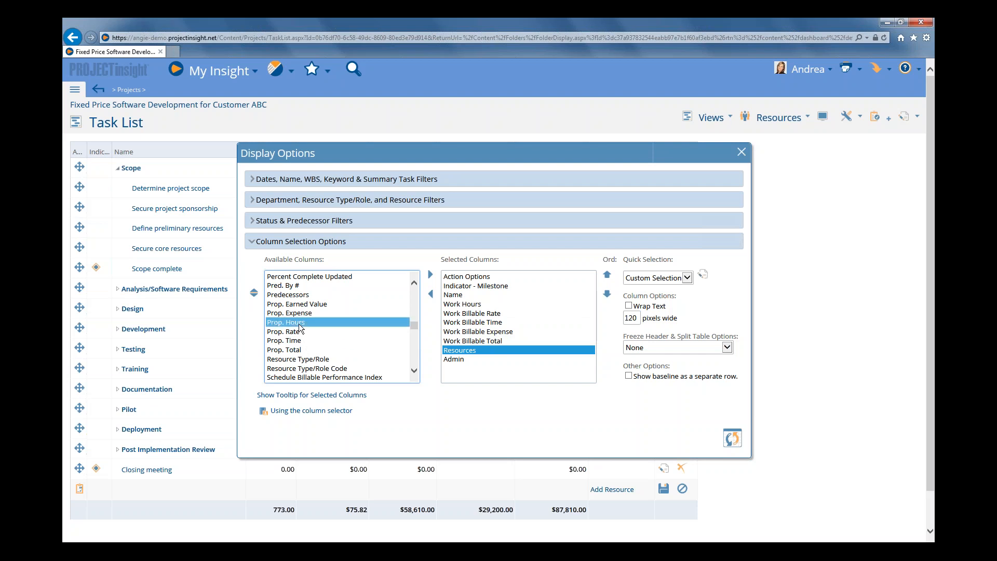
pyautogui.click(294, 324)
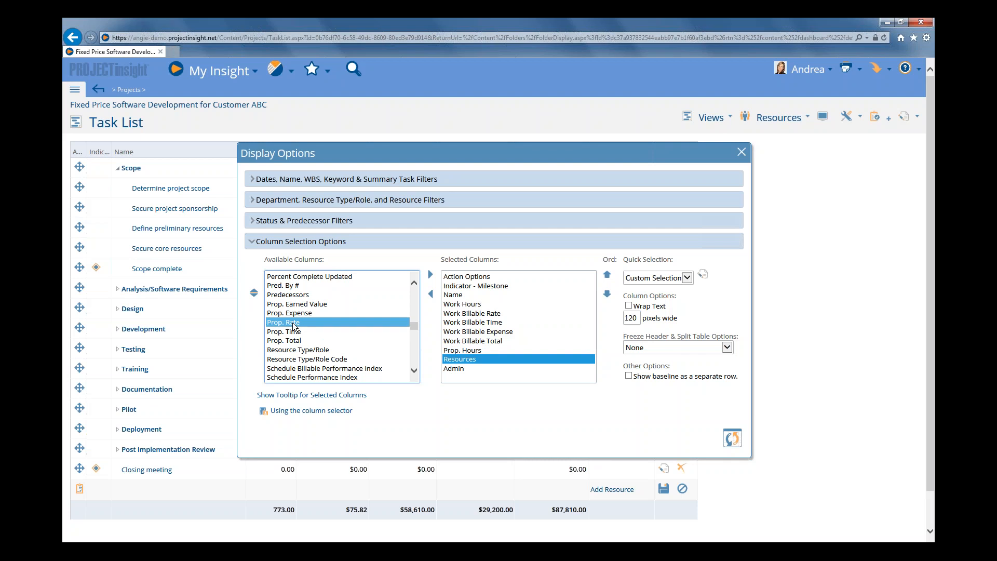
pyautogui.doubleClick(293, 323)
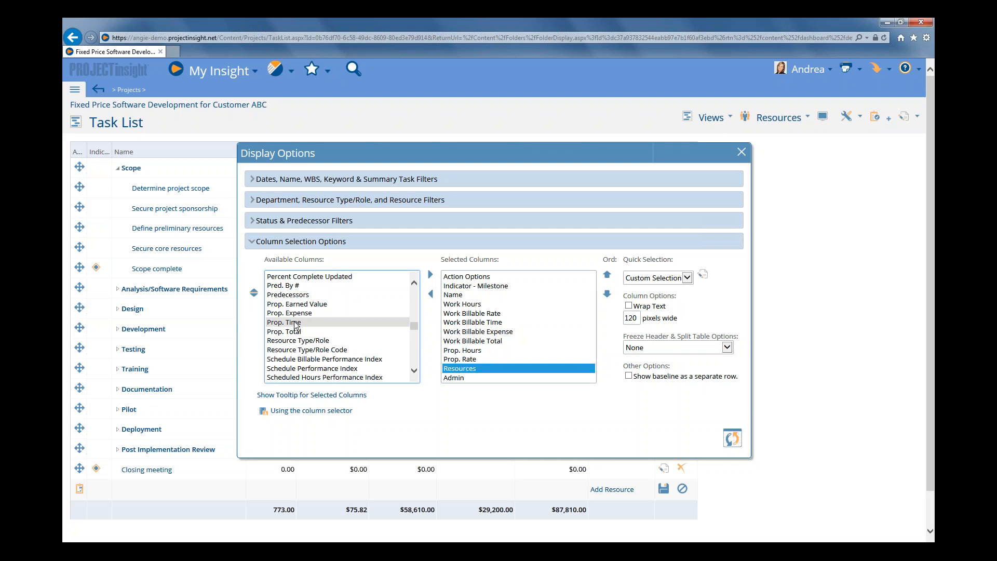
pyautogui.doubleClick(295, 323)
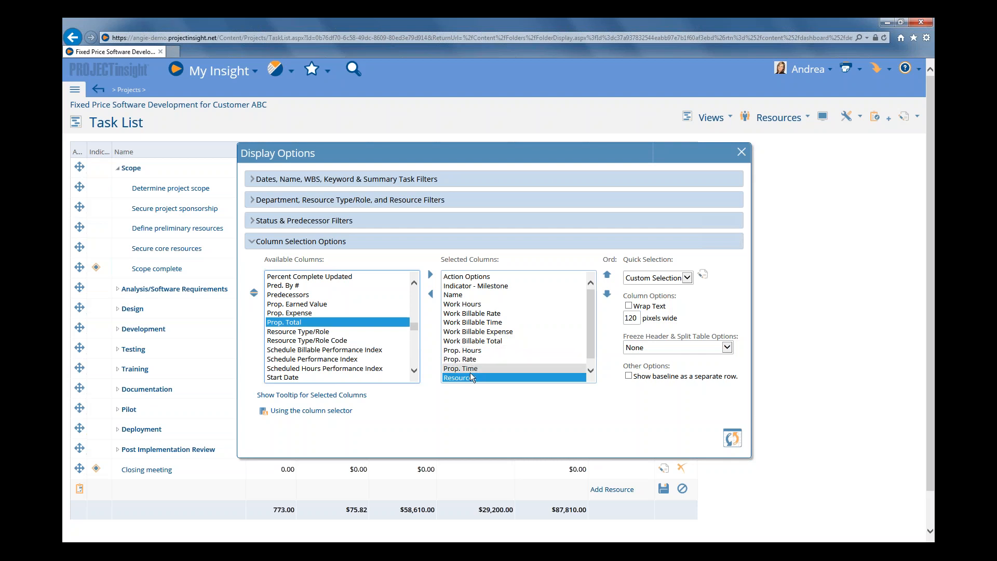
# Step: Add the Prop. Expense and Prop. Total columns after Prop. Time, and apply the display options
pyautogui.doubleClick(297, 314)
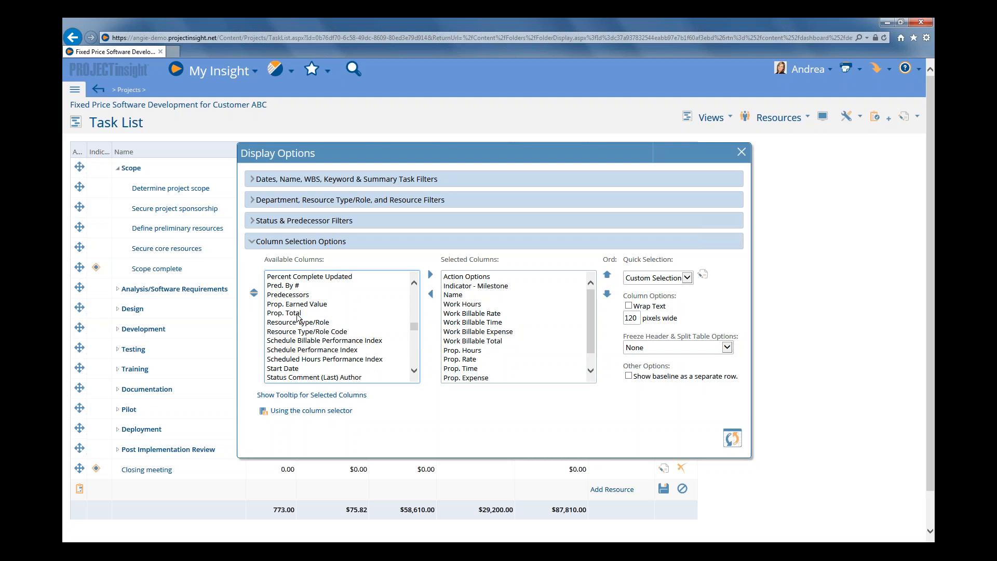
pyautogui.doubleClick(297, 314)
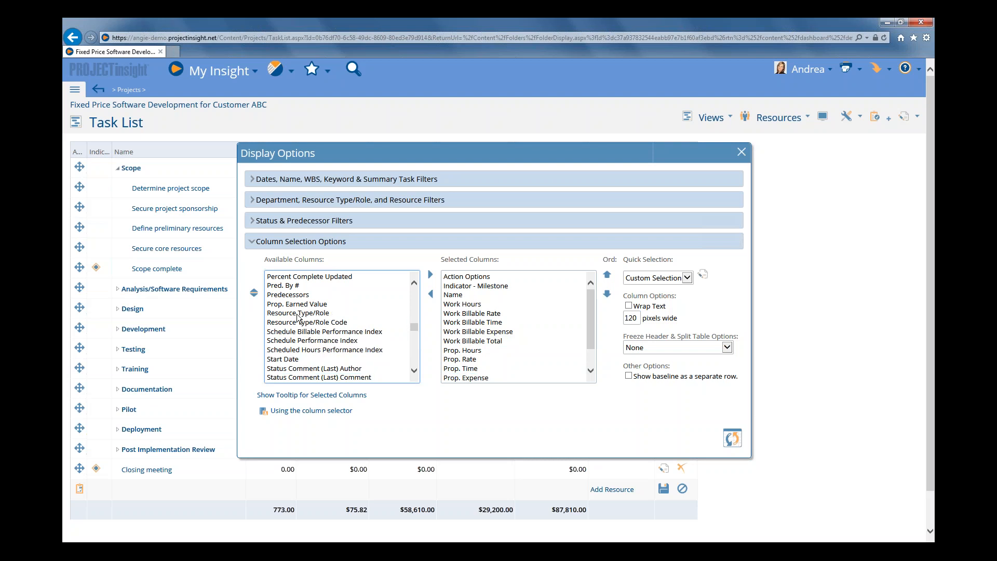
pyautogui.moveTo(591, 328); pyautogui.dragTo(590, 341)
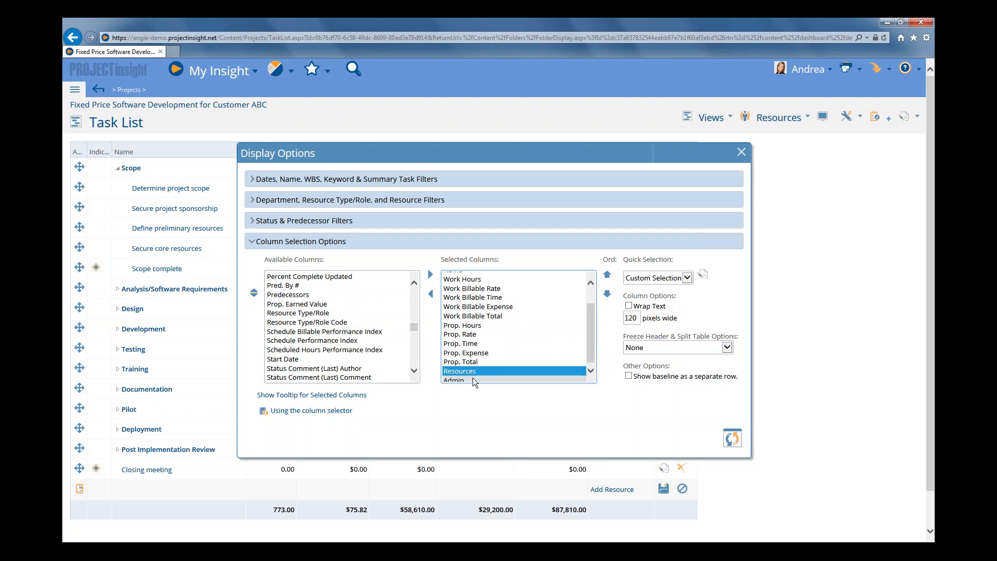
pyautogui.click(733, 439)
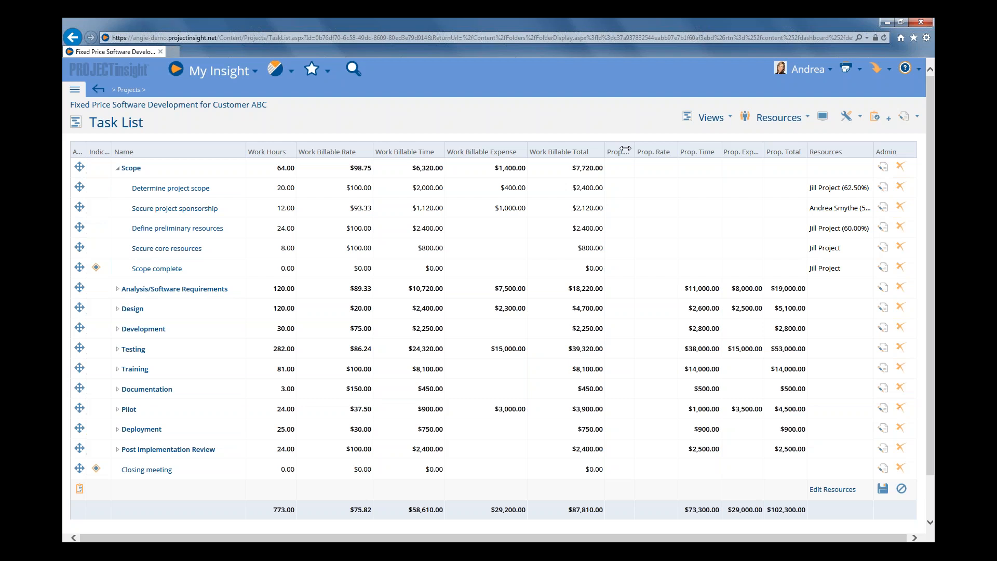
# Step: Widen the Prop. Hours and Prop. Expense columns to fit their headings, and narrow the Name column
pyautogui.moveTo(627, 145); pyautogui.dragTo(638, 145)
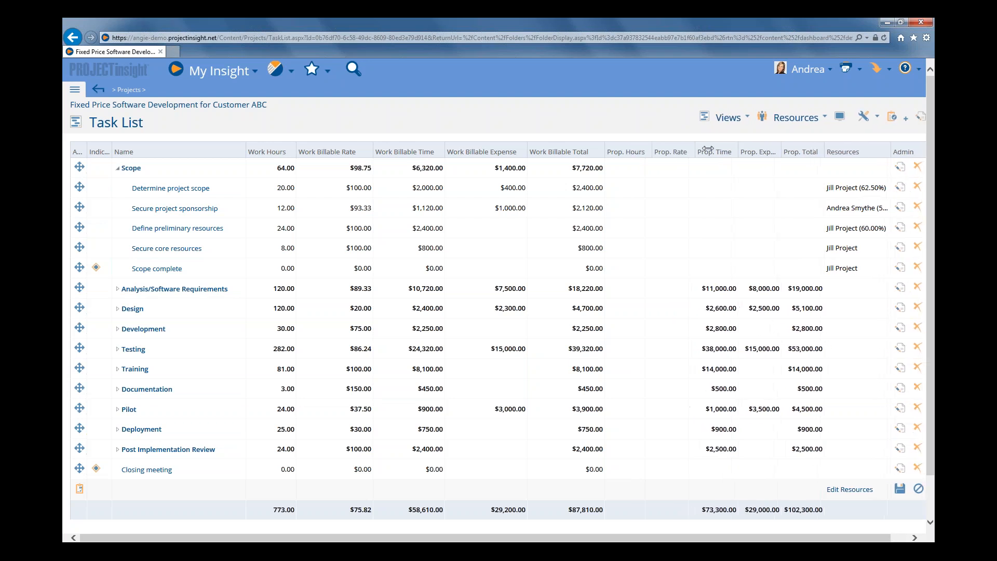
pyautogui.moveTo(754, 145); pyautogui.dragTo(767, 144)
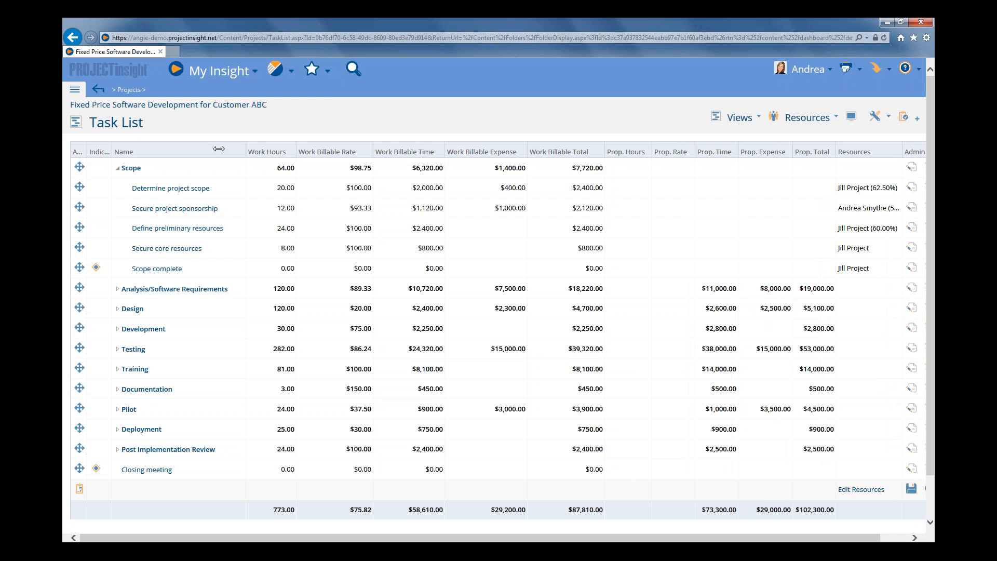
pyautogui.moveTo(218, 147); pyautogui.dragTo(199, 148)
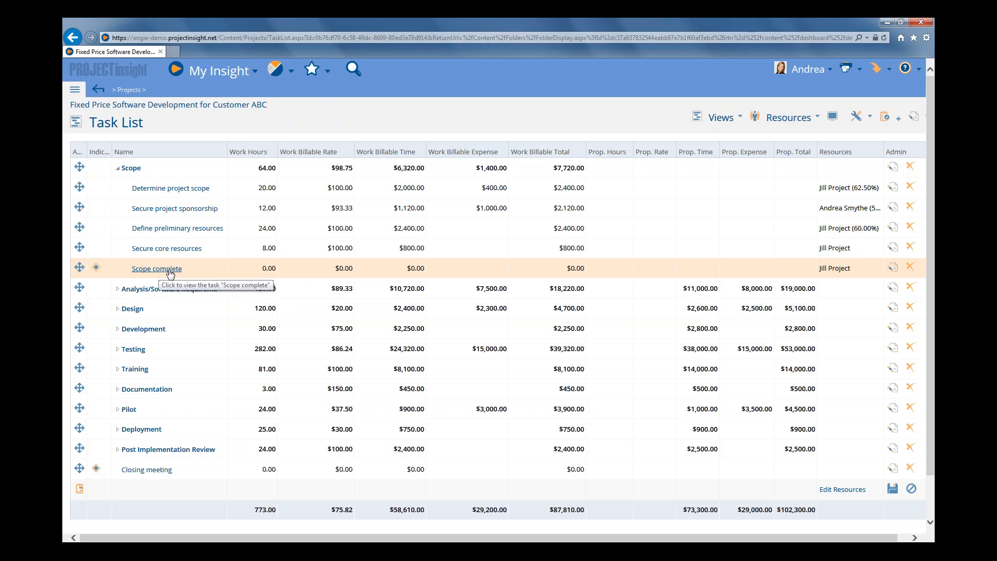
# Step: Open the "Scope complete" milestone for inline editing and set its Prop. Hours to 70
pyautogui.click(217, 268)
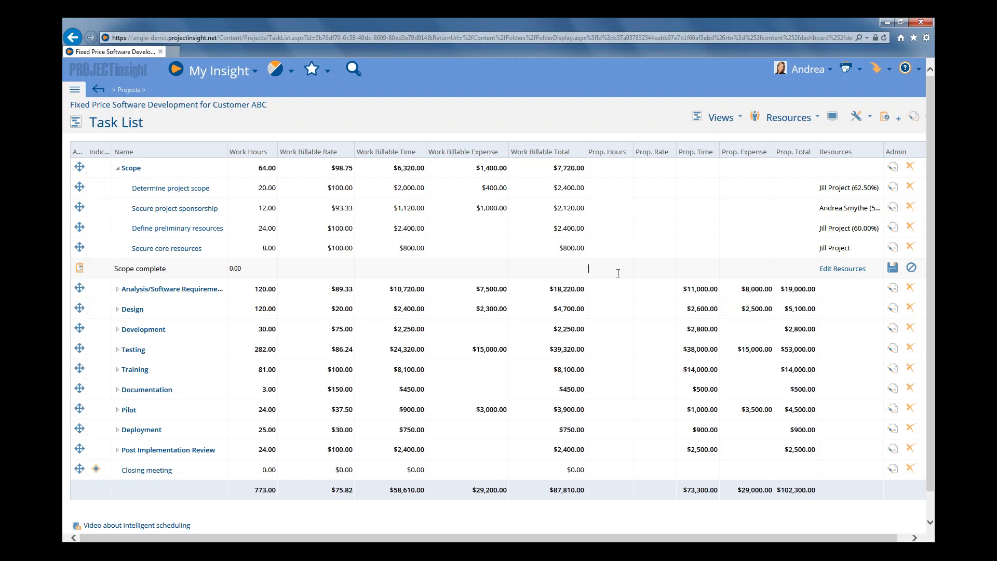
pyautogui.write('64')
pyautogui.press('BackSpace')
pyautogui.press('BackSpace')
pyautogui.write('70')
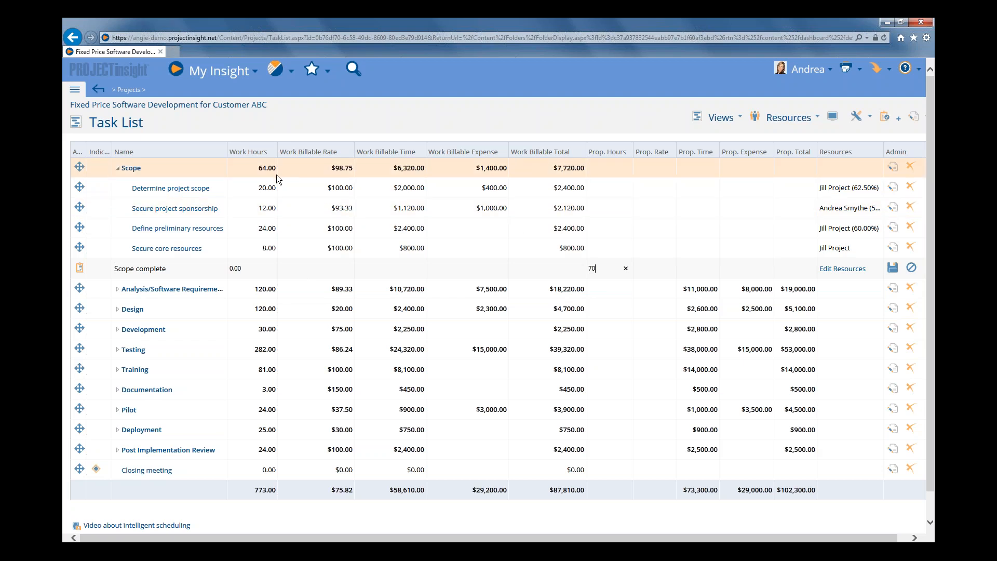
# Step: Set the "Scope complete" milestone's Prop. Rate to $110 and Prop. Expense to $1,000, and save the row
pyautogui.click(641, 269)
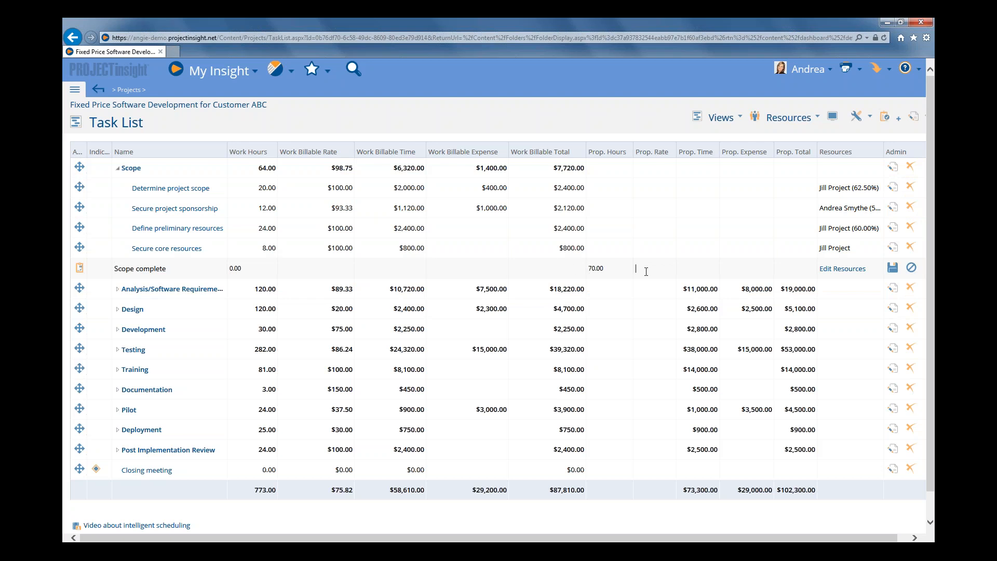
pyautogui.write('100')
pyautogui.press('BackSpace')
pyautogui.press('BackSpace')
pyautogui.write('10')
pyautogui.click(688, 271)
pyautogui.write('000')
pyautogui.click(791, 271)
pyautogui.click(892, 269)
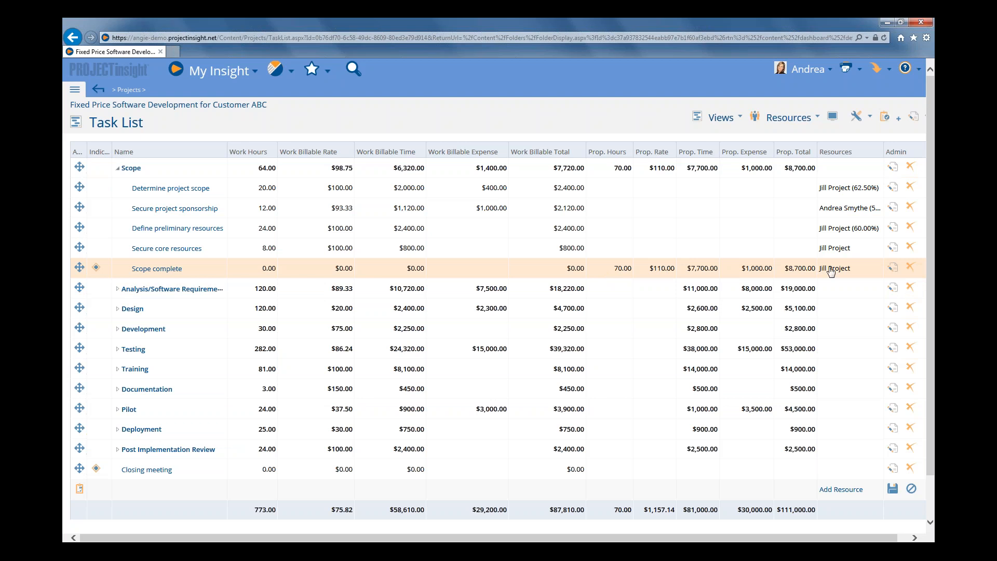
# Step: Reopen the "Scope complete" milestone for inline editing and clear its Prop. Hours and Prop. Rate
pyautogui.click(893, 270)
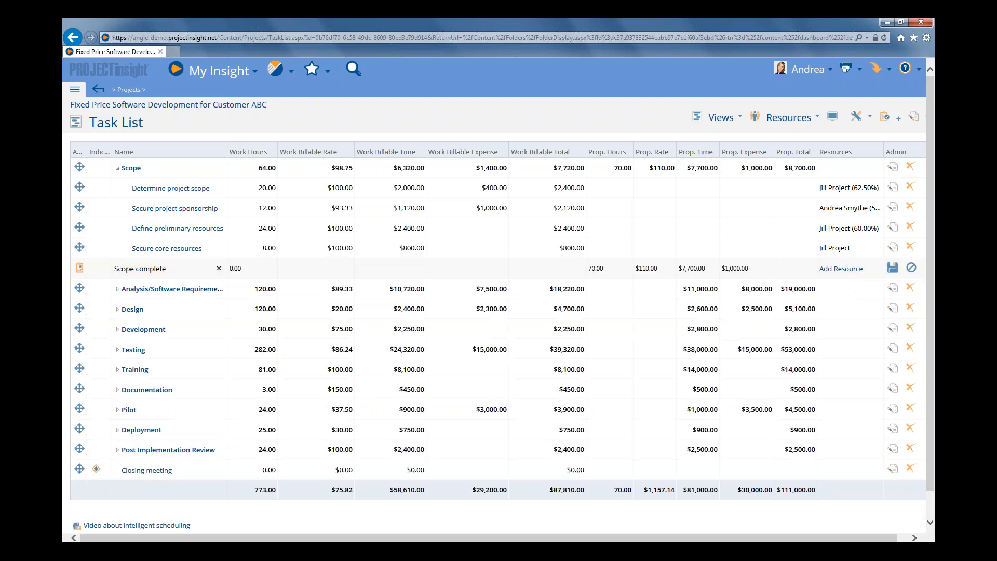
pyautogui.click(602, 267)
pyautogui.press('BackSpace')
pyautogui.press('Tab')
pyautogui.press('BackSpace')
# Step: Replace the "Scope complete" milestone's Prop. Time, trying 6500 first and settling on 7000
pyautogui.moveTo(706, 267); pyautogui.dragTo(676, 265)
pyautogui.moveTo(707, 268); pyautogui.dragTo(667, 268)
pyautogui.write('6500')
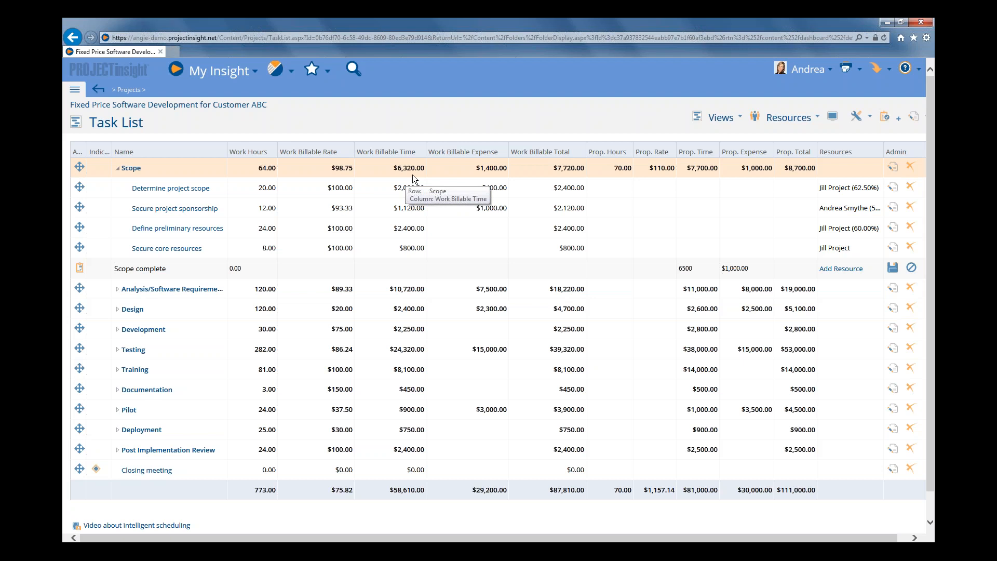
pyautogui.doubleClick(685, 268)
pyautogui.press('Return')
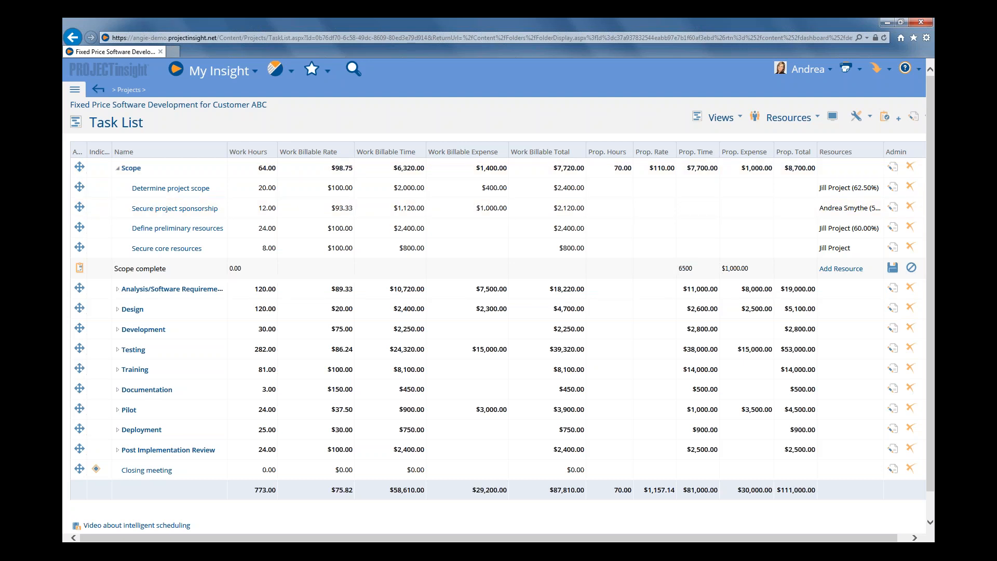
pyautogui.doubleClick(681, 269)
pyautogui.write('7000')
# Step: Set the "Scope complete" milestone's Prop. Expense to $1,600 and save the row
pyautogui.click(761, 267)
pyautogui.moveTo(752, 268); pyautogui.dragTo(699, 268)
pyautogui.write('166')
pyautogui.press('BackSpace')
pyautogui.write('00')
pyautogui.click(892, 268)
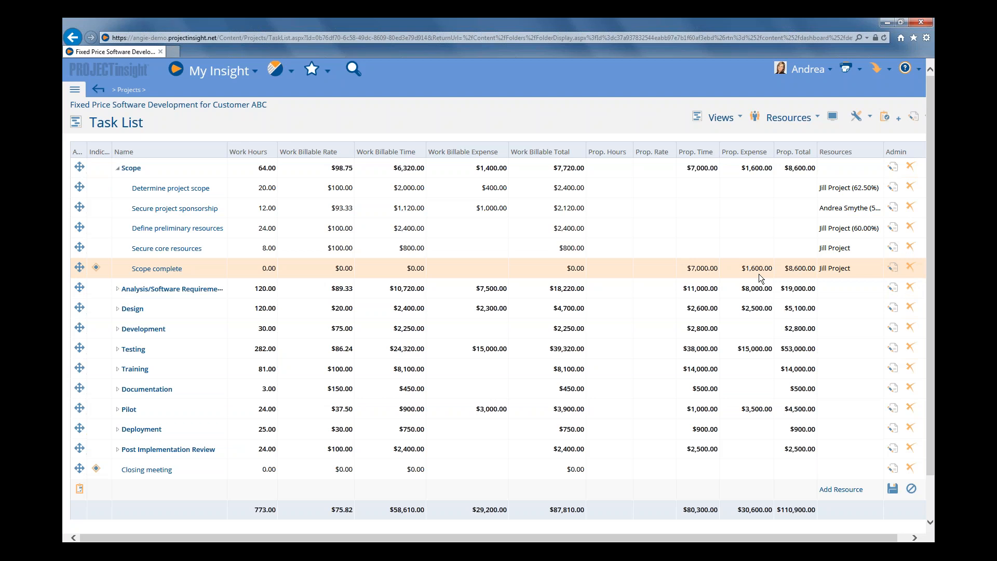
# Step: Clear the "Scope complete" milestone's Prop. Time, set its Prop. Expense to $7,500, and save the row
pyautogui.click(646, 268)
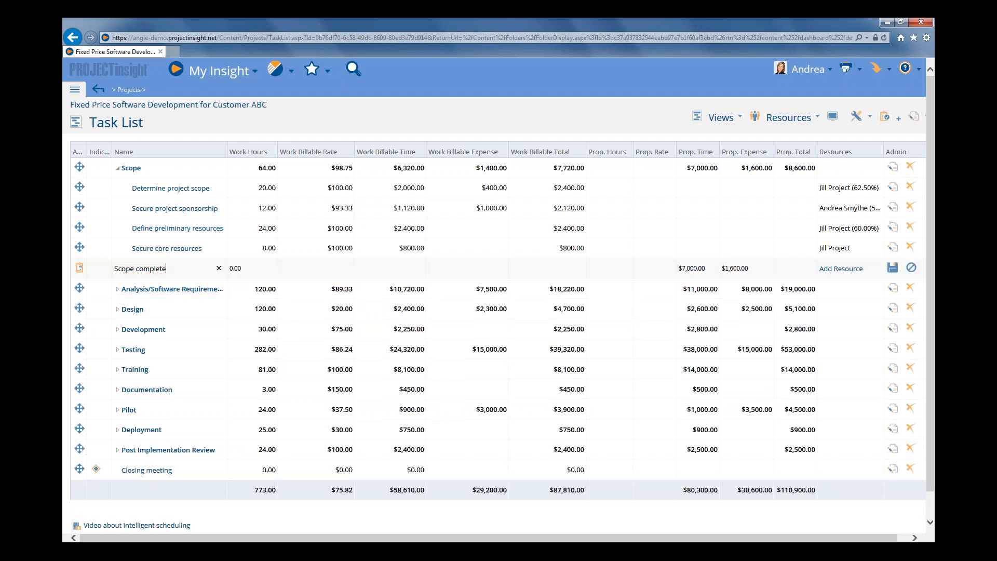
pyautogui.moveTo(713, 269); pyautogui.dragTo(647, 274)
pyautogui.press('BackSpace')
pyautogui.press('Tab')
pyautogui.write('755')
pyautogui.press('BackSpace')
pyautogui.write('00')
pyautogui.click(892, 268)
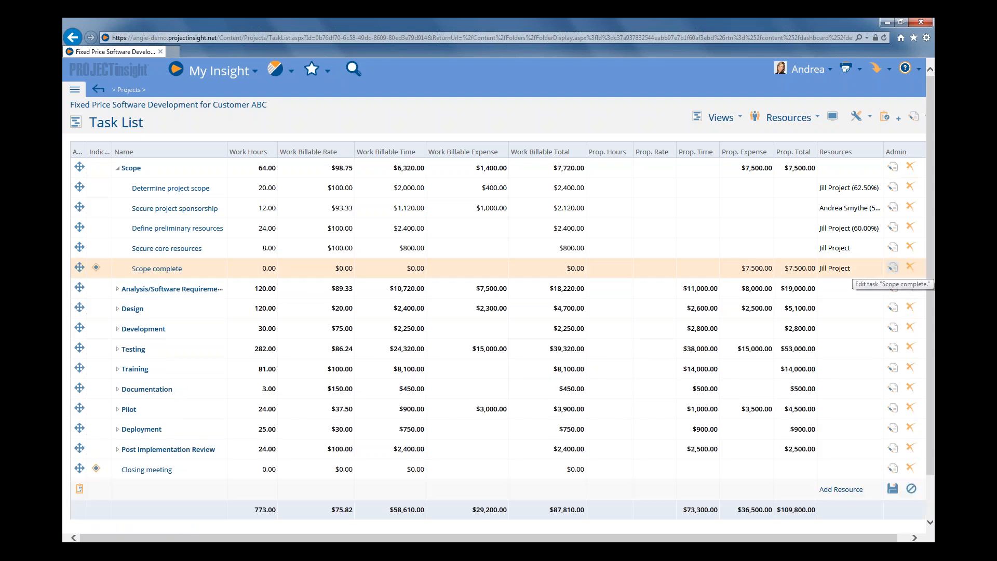
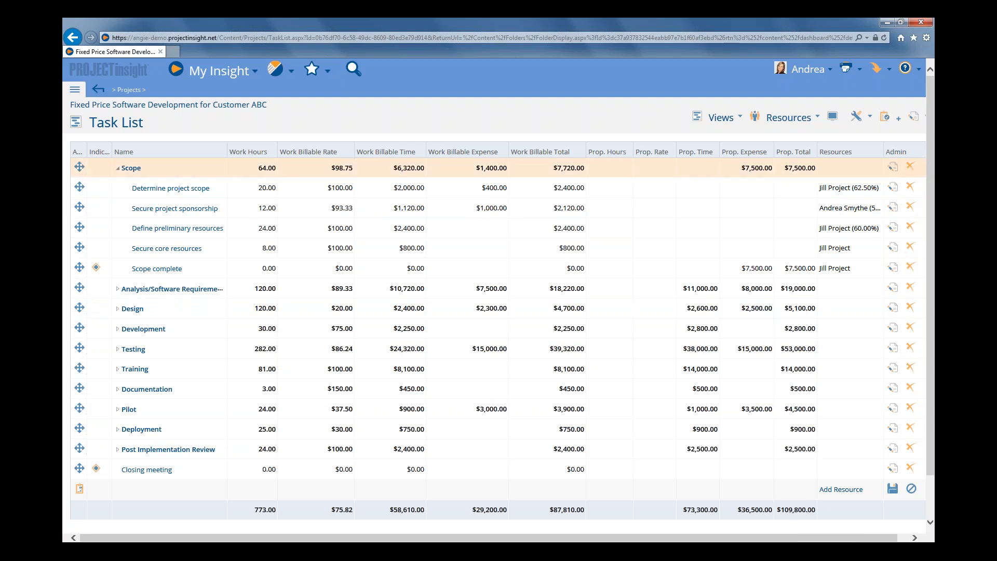
# Step: View the project's target budget information in its edit form, and return to the task list
pyautogui.moveTo(915, 119)
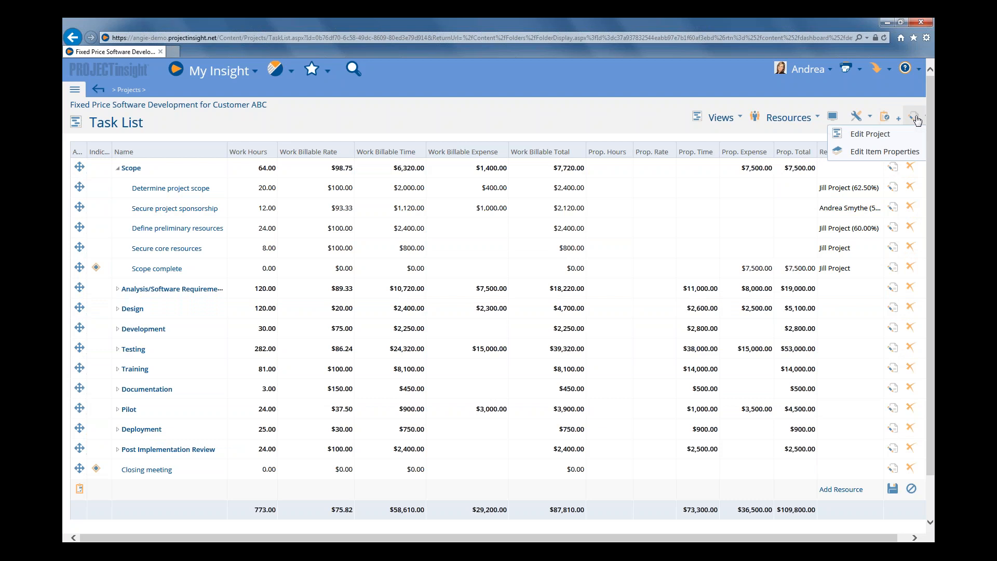
pyautogui.click(873, 135)
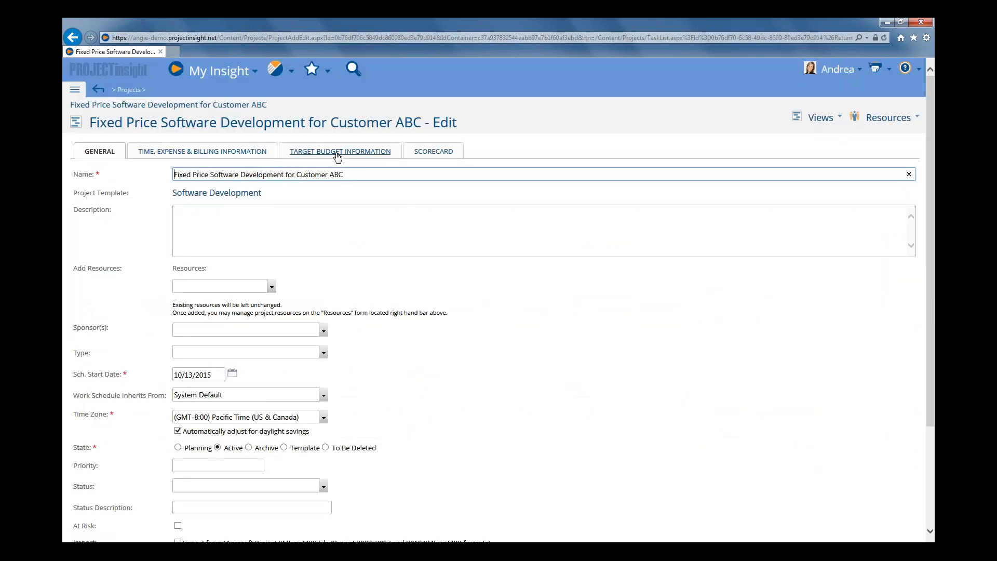
pyautogui.click(338, 154)
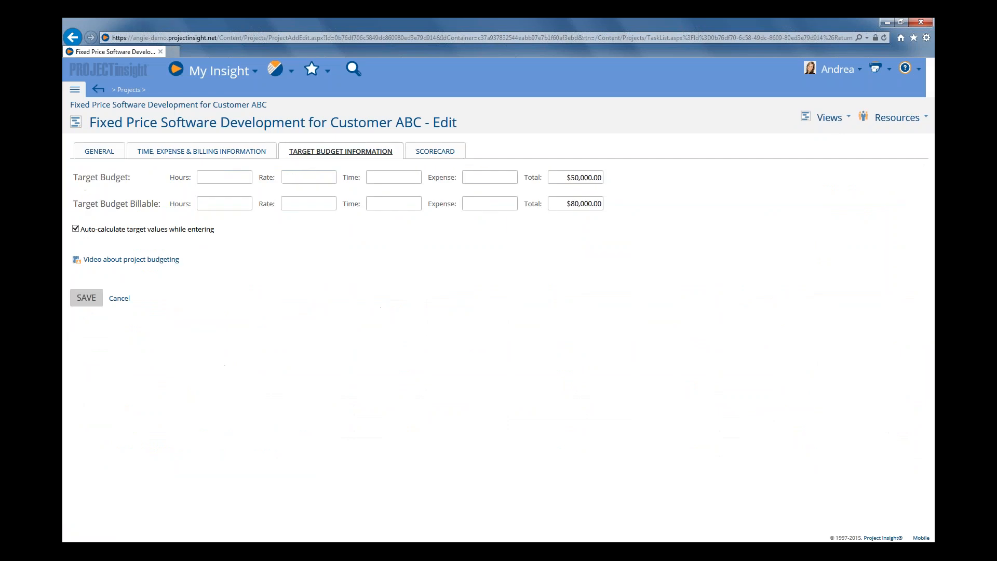
pyautogui.click(826, 123)
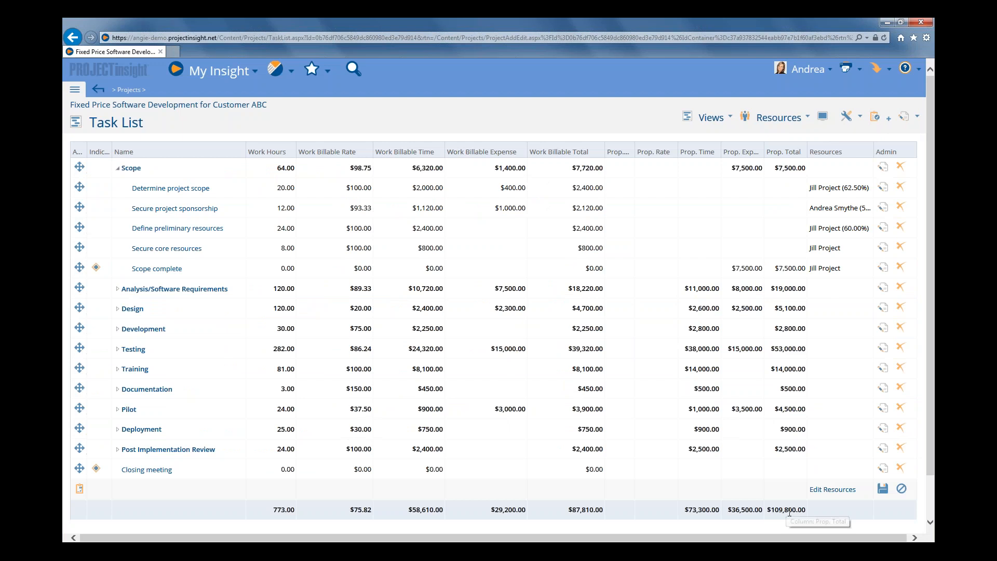
# Step: Set the project's Target Budget Billable total to $109,800 in its target budget information and save the project
pyautogui.click(906, 121)
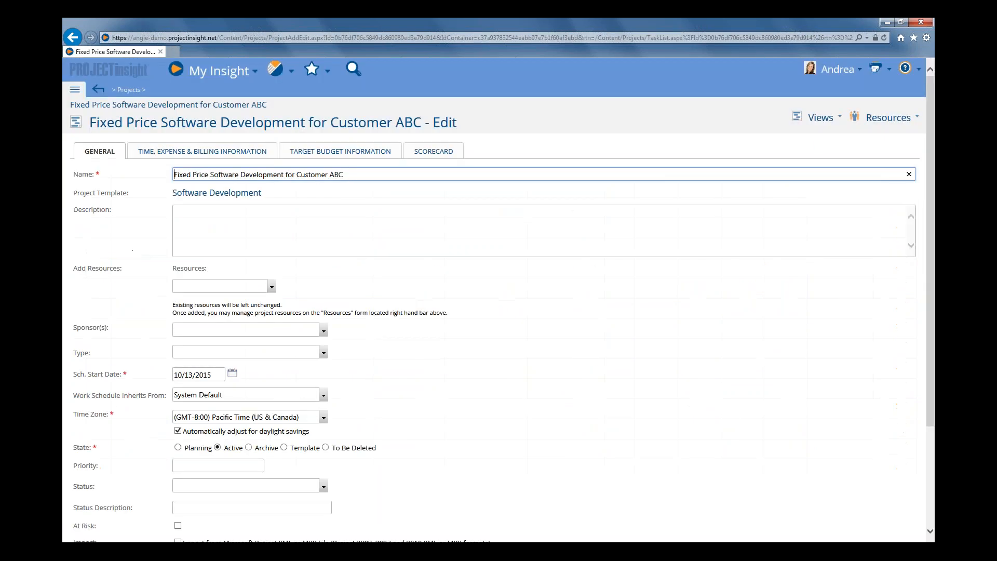
pyautogui.click(355, 151)
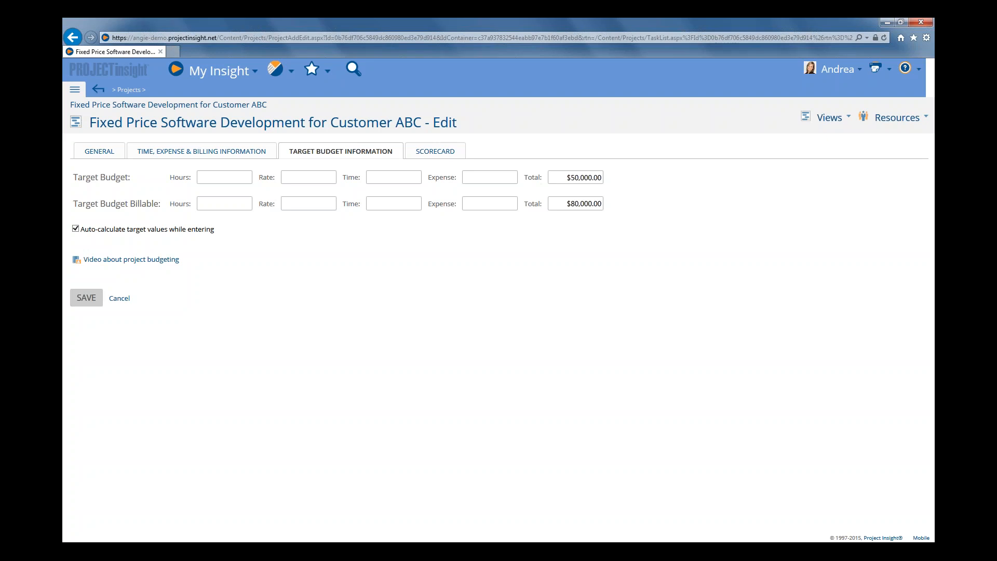
pyautogui.doubleClick(578, 204)
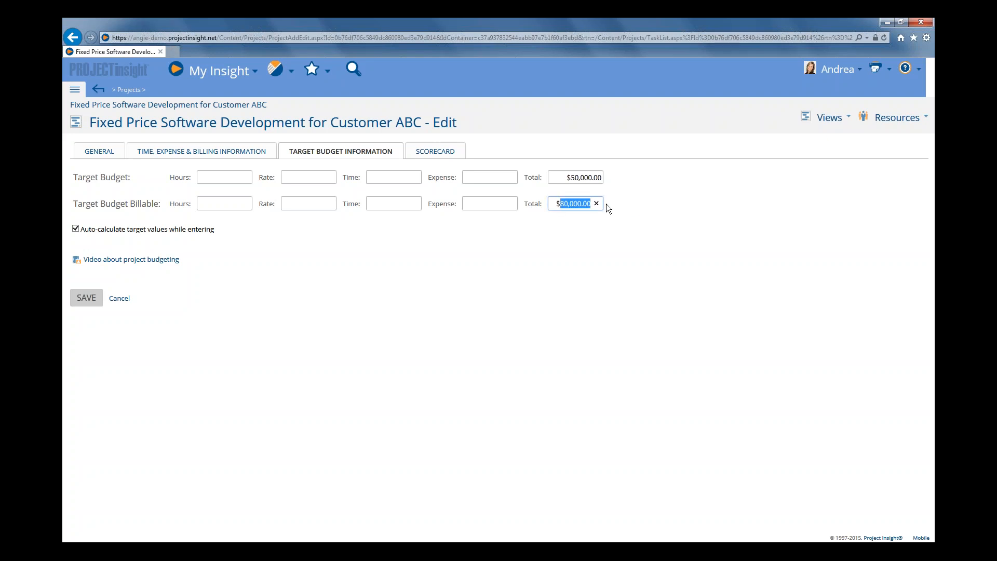
pyautogui.press('BackSpace')
pyautogui.write('109800')
pyautogui.click(91, 311)
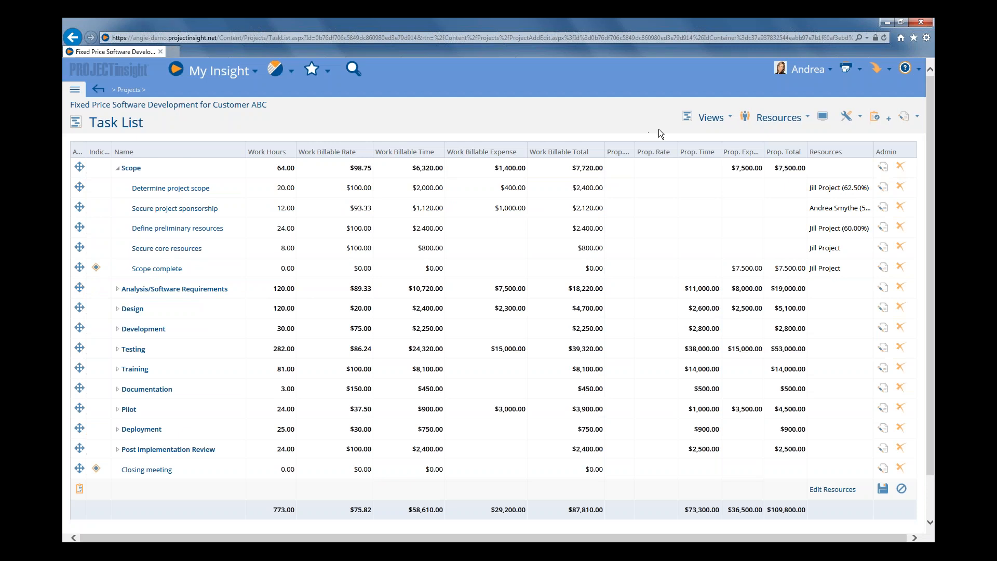
# Step: Review the billable work total in the project status budget details, and return to the task list
pyautogui.click(715, 121)
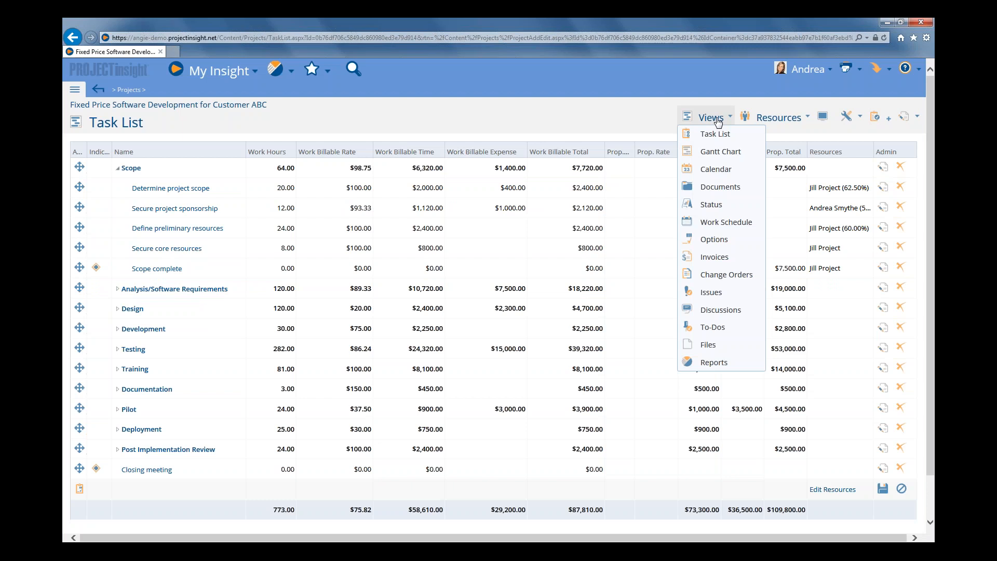
pyautogui.click(711, 205)
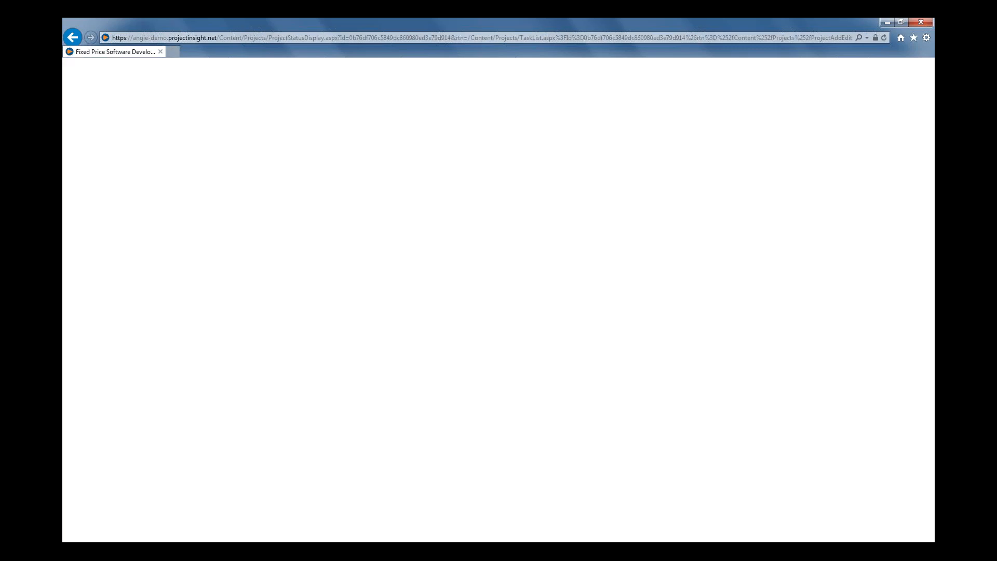
pyautogui.click(316, 324)
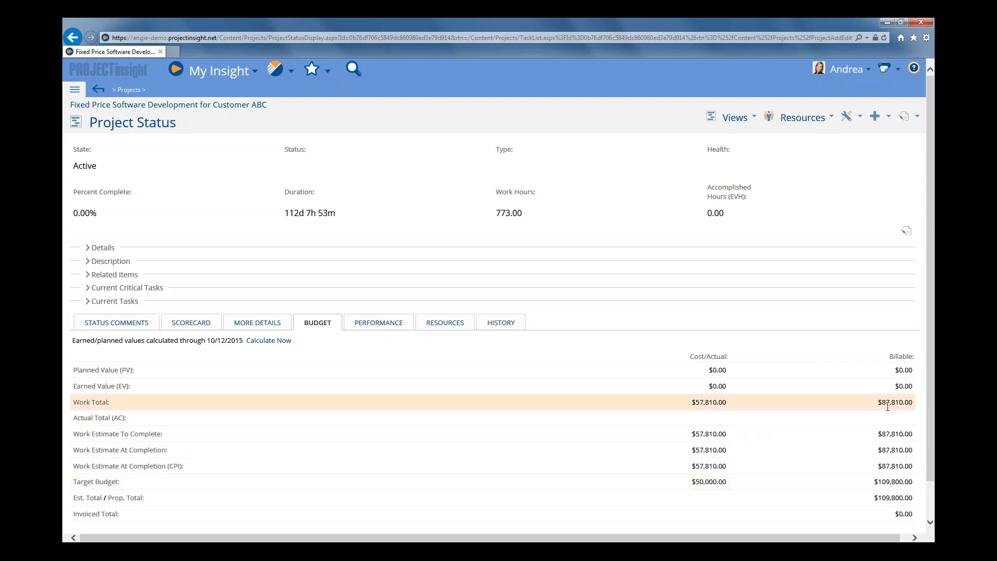
pyautogui.moveTo(877, 403); pyautogui.dragTo(912, 402)
pyautogui.click(734, 118)
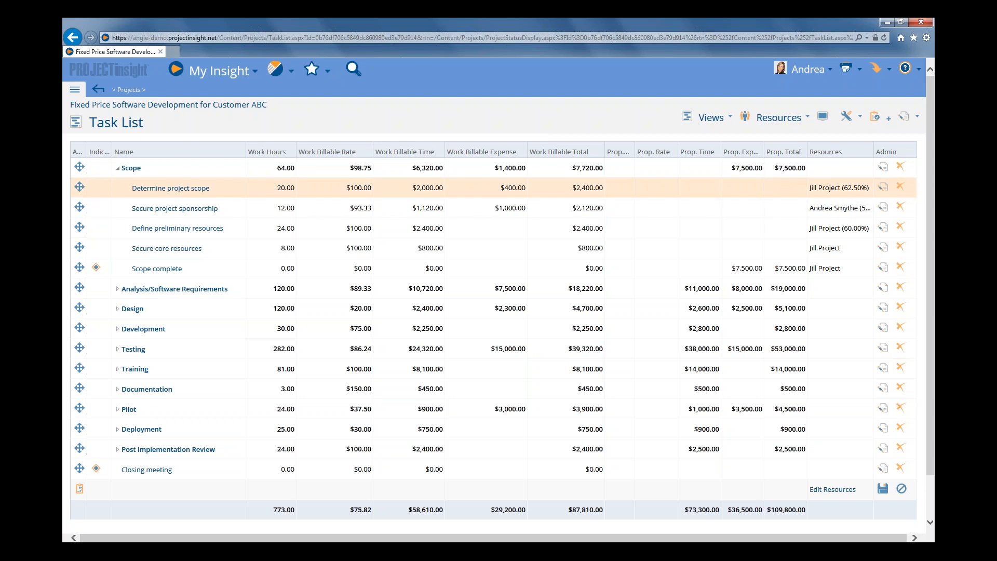
# Step: Record 6 actual hours on the "Determine project scope" task with the Administration time code, mark them billable, and save the entry
pyautogui.click(181, 188)
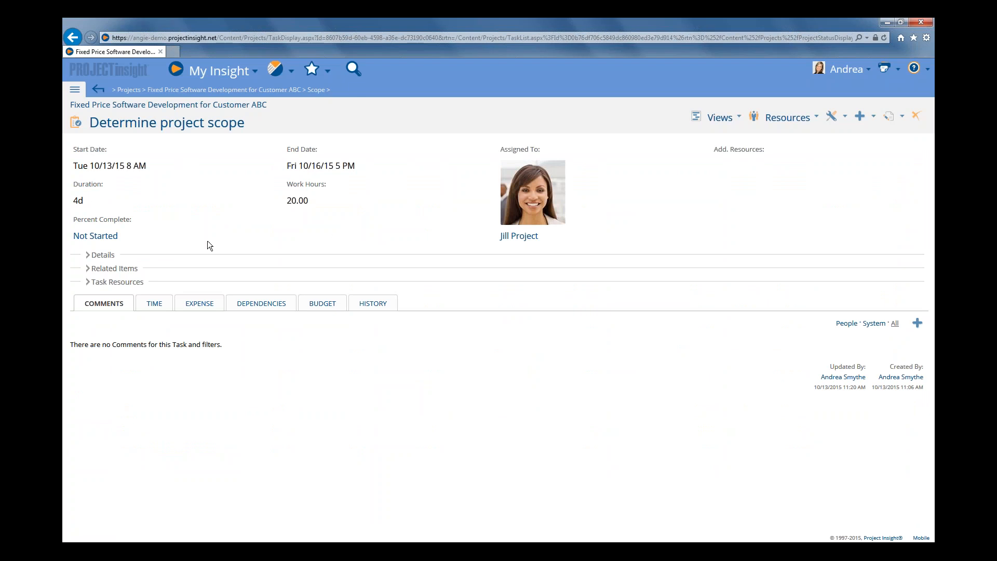
pyautogui.click(156, 305)
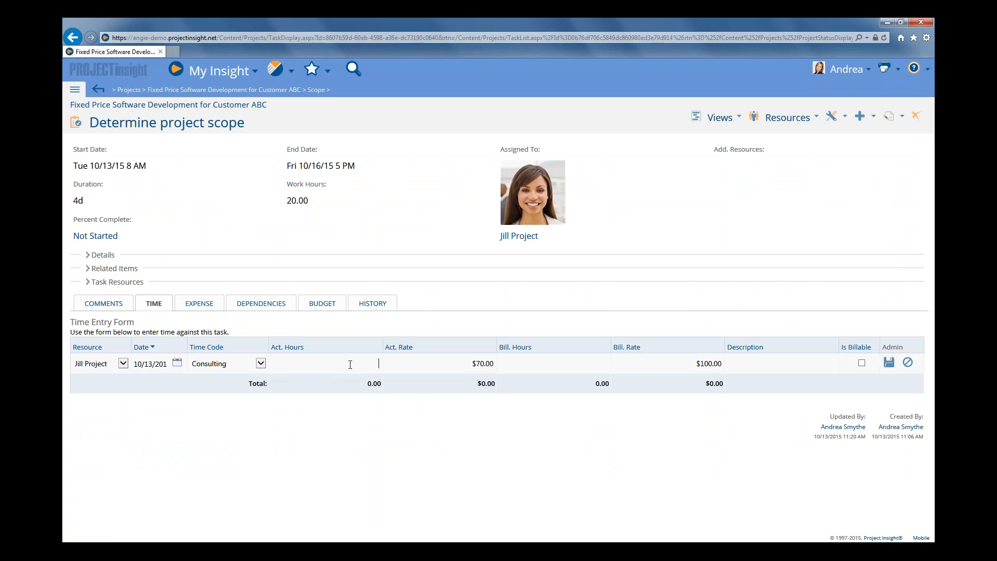
pyautogui.write('6')
pyautogui.click(260, 366)
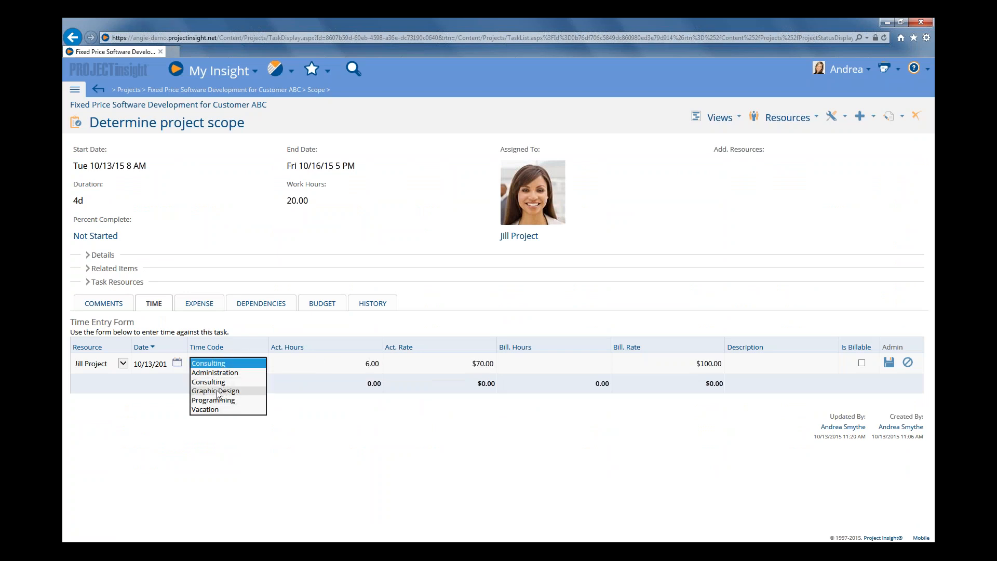
pyautogui.click(224, 373)
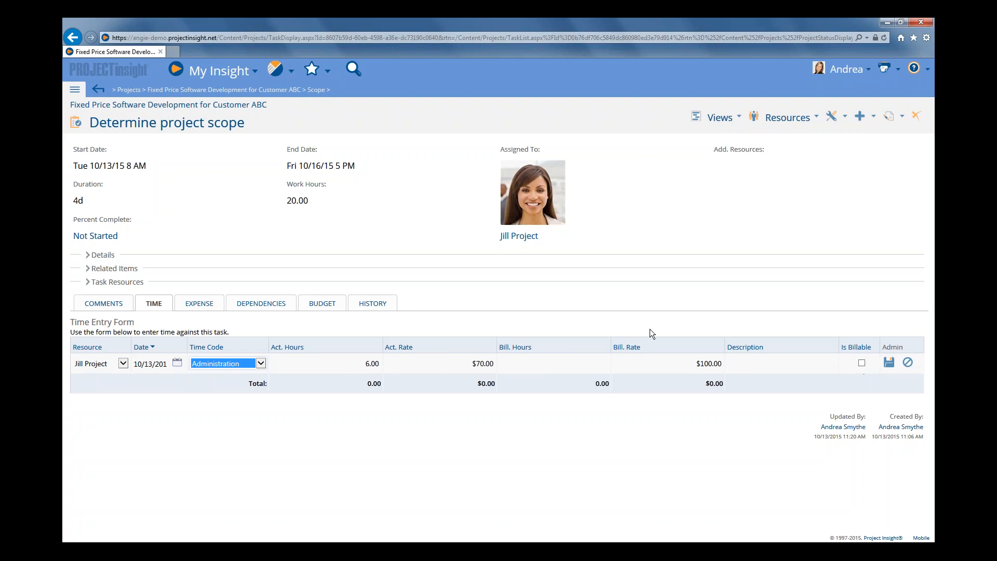
pyautogui.click(861, 362)
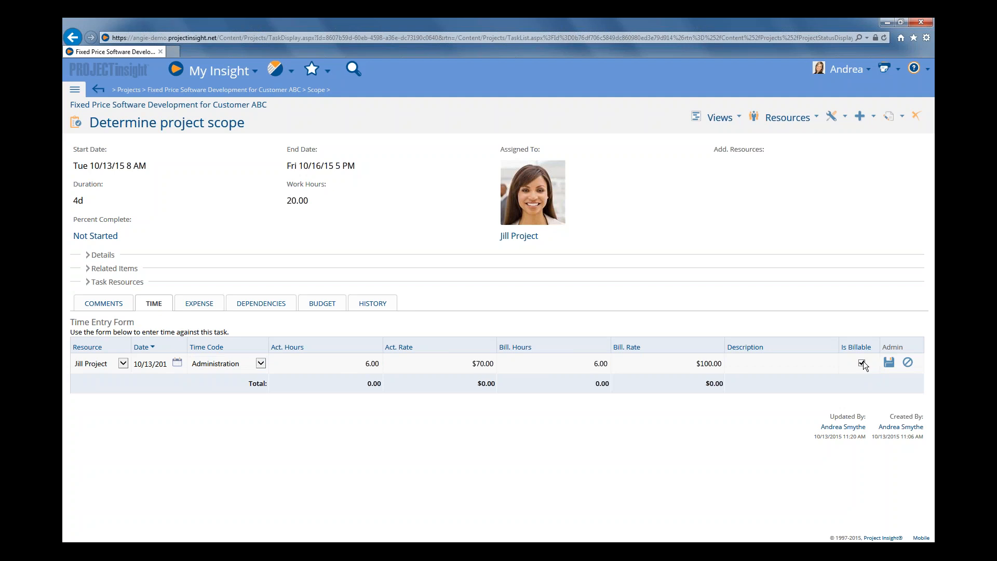
pyautogui.click(889, 362)
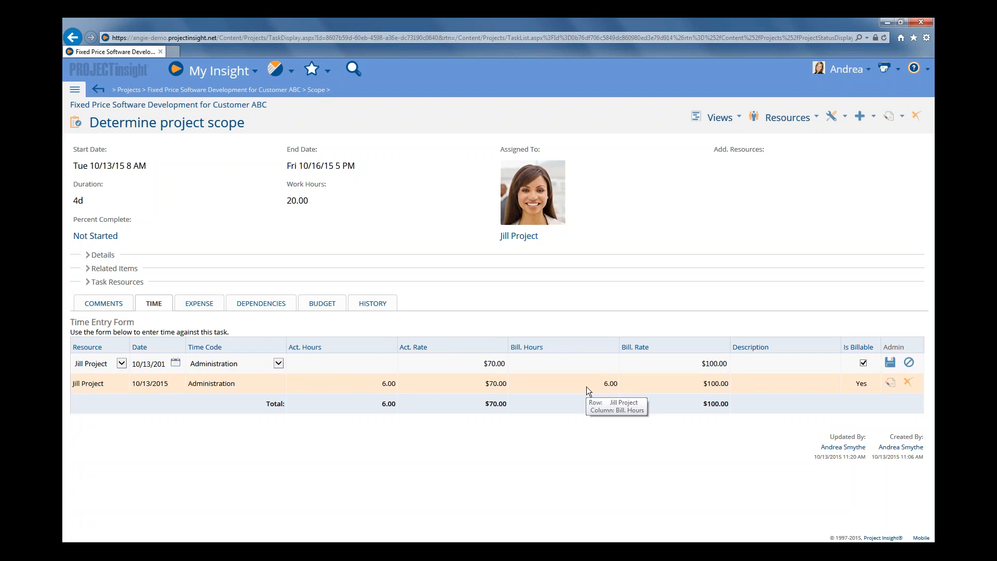
# Step: Record a billable Travel expense with an actual cost of $500 on the "Determine project scope" task, save it, and return to the task list
pyautogui.click(198, 304)
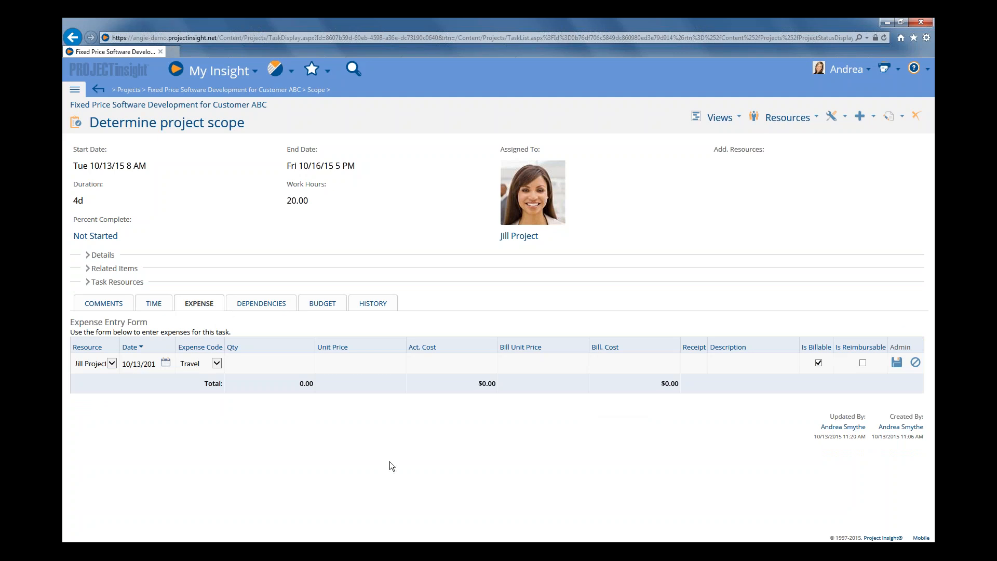
pyautogui.click(450, 365)
pyautogui.write('500')
pyautogui.click(896, 362)
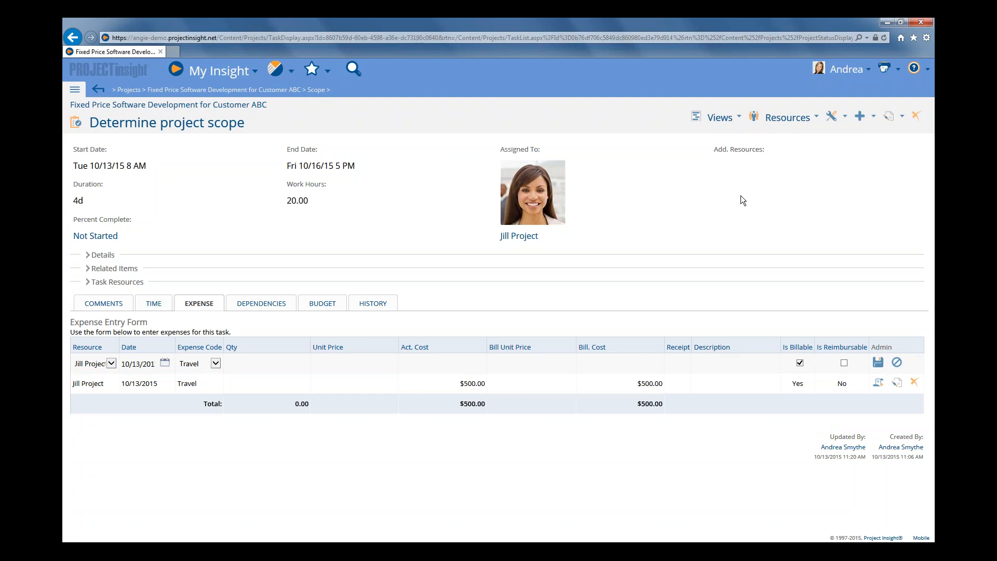
pyautogui.click(720, 117)
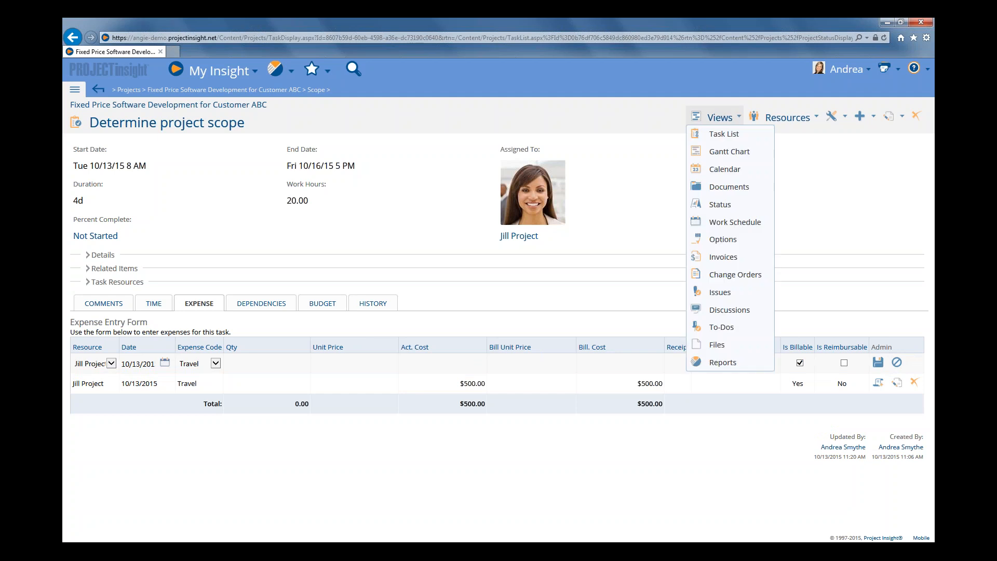
pyautogui.click(722, 122)
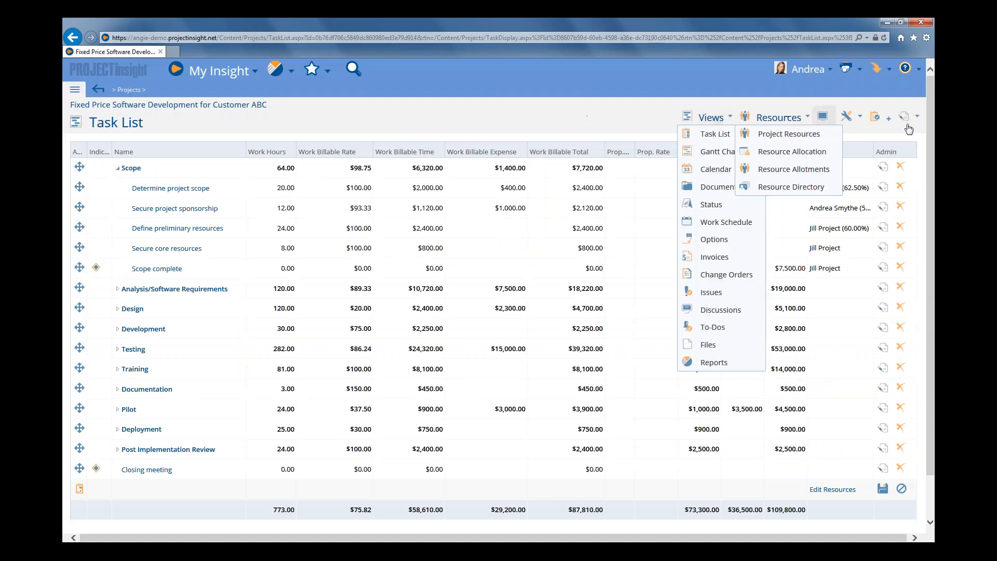
# Step: In the task list's display options, add the Billable Hours column ahead of the Resources column
pyautogui.click(822, 118)
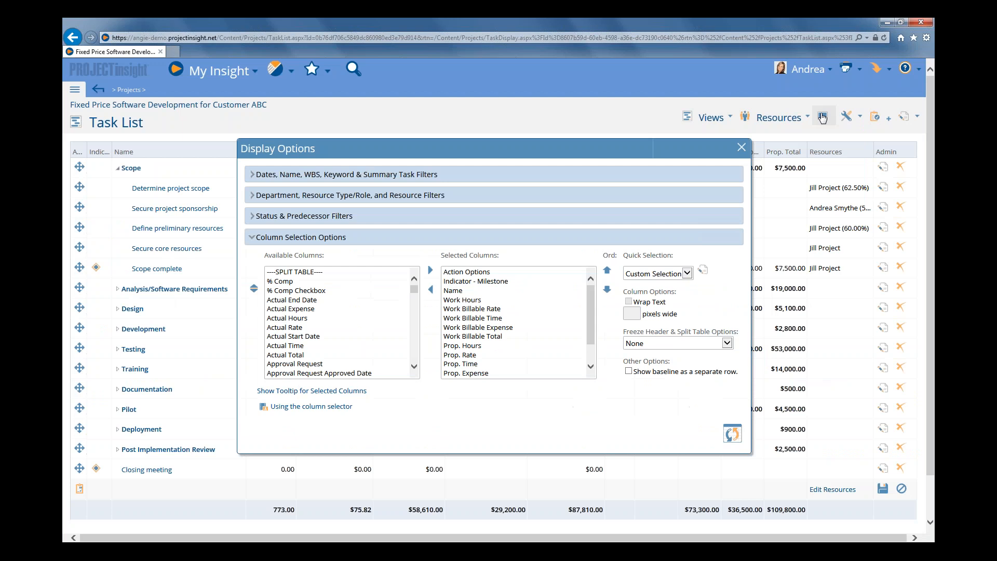
pyautogui.click(594, 306)
pyautogui.moveTo(593, 304); pyautogui.dragTo(590, 356)
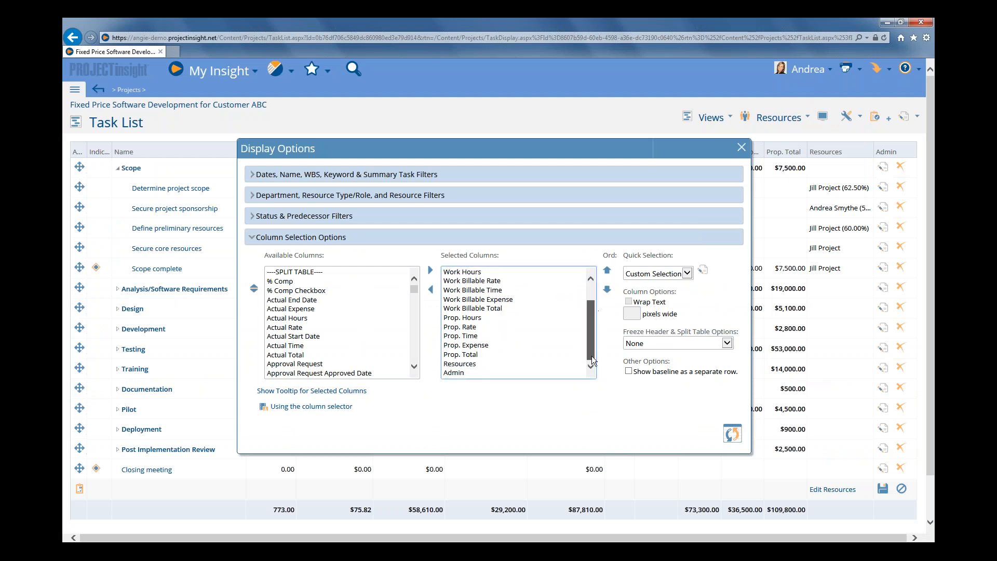
pyautogui.click(457, 365)
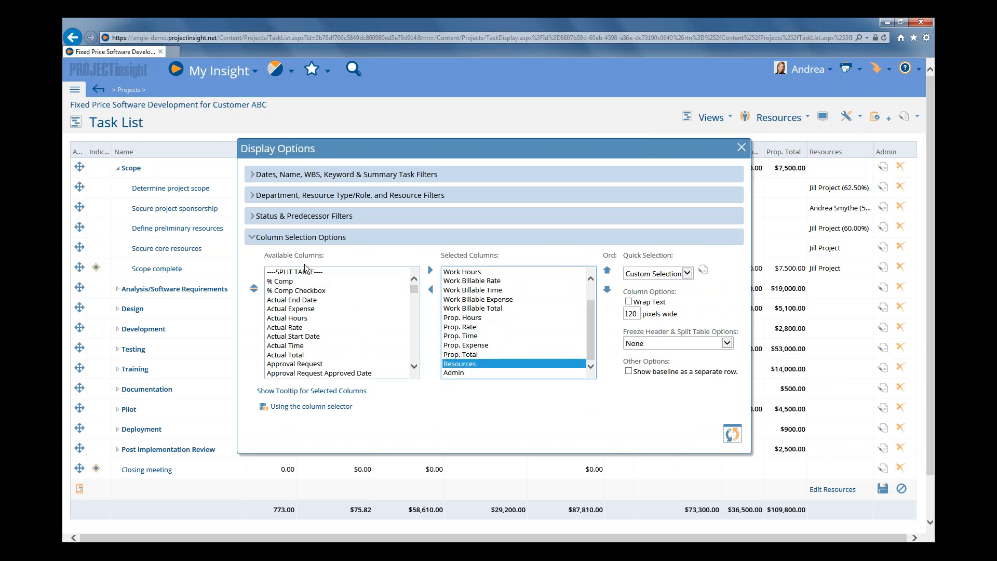
pyautogui.scroll(-4, 318, 316)
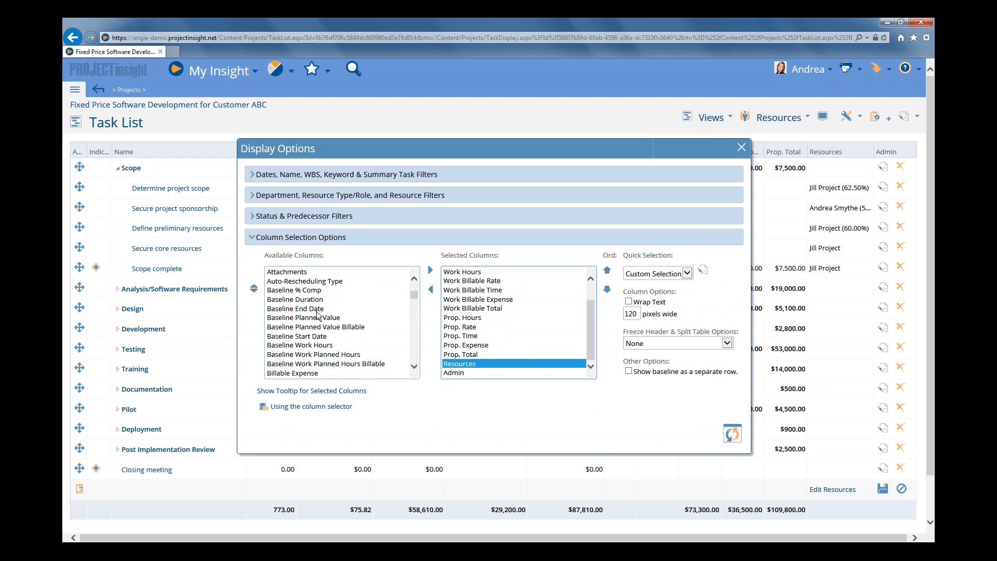
pyautogui.scroll(-2, 318, 316)
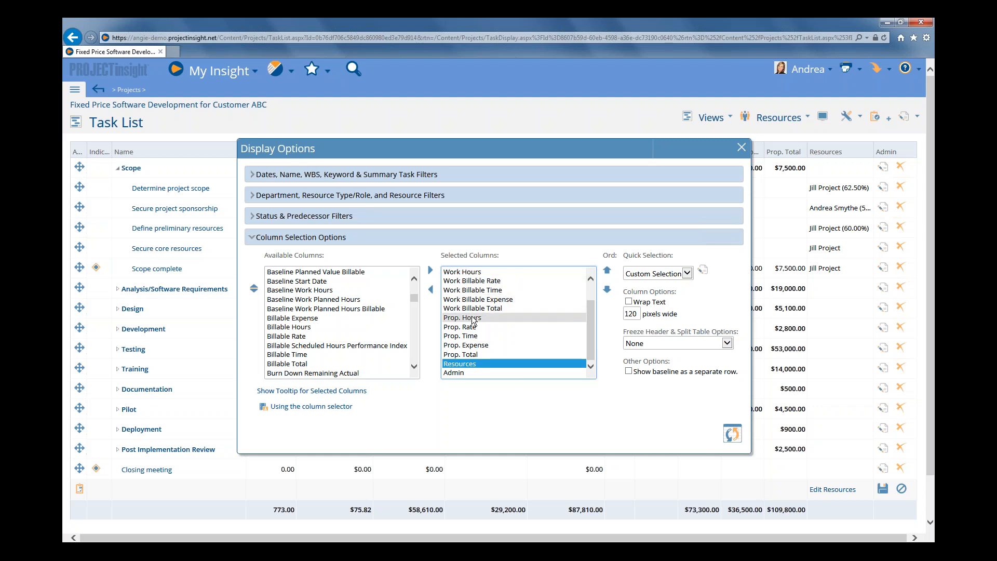
pyautogui.doubleClick(294, 327)
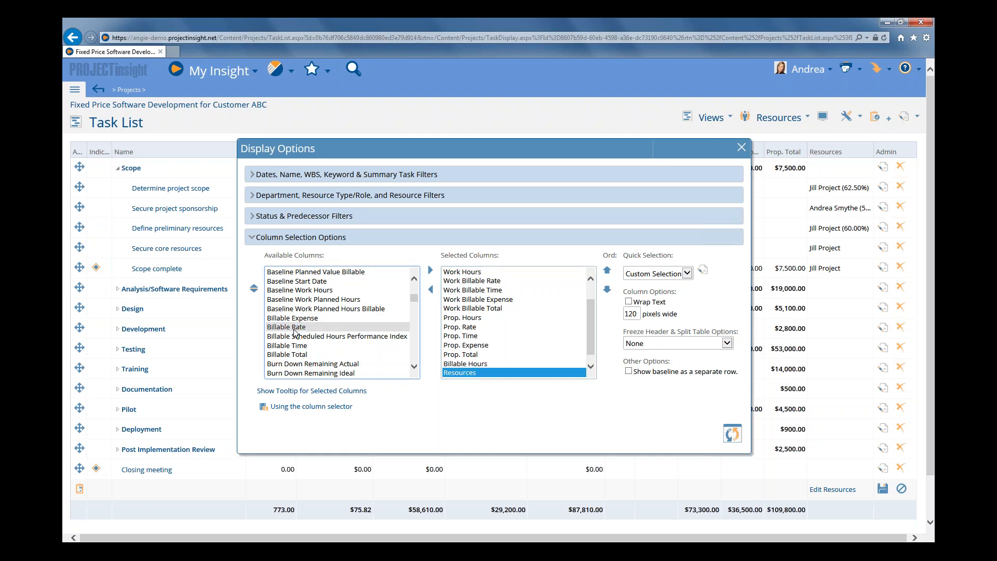
# Step: Add the Billable Rate, Billable Time, Billable Expense and Billable Total columns before Resources, and apply the column selection
pyautogui.click(295, 328)
pyautogui.doubleClick(293, 328)
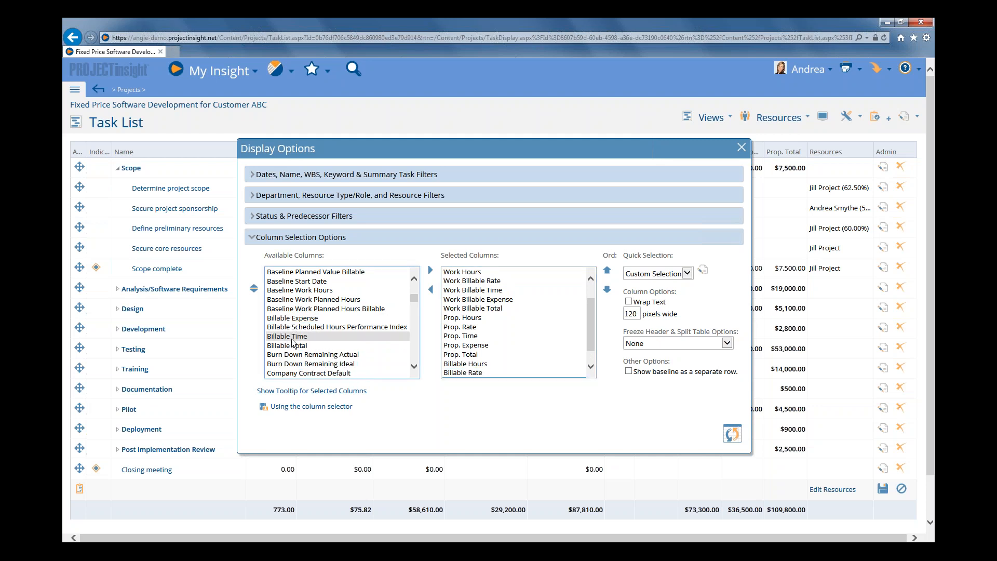
pyautogui.doubleClick(292, 337)
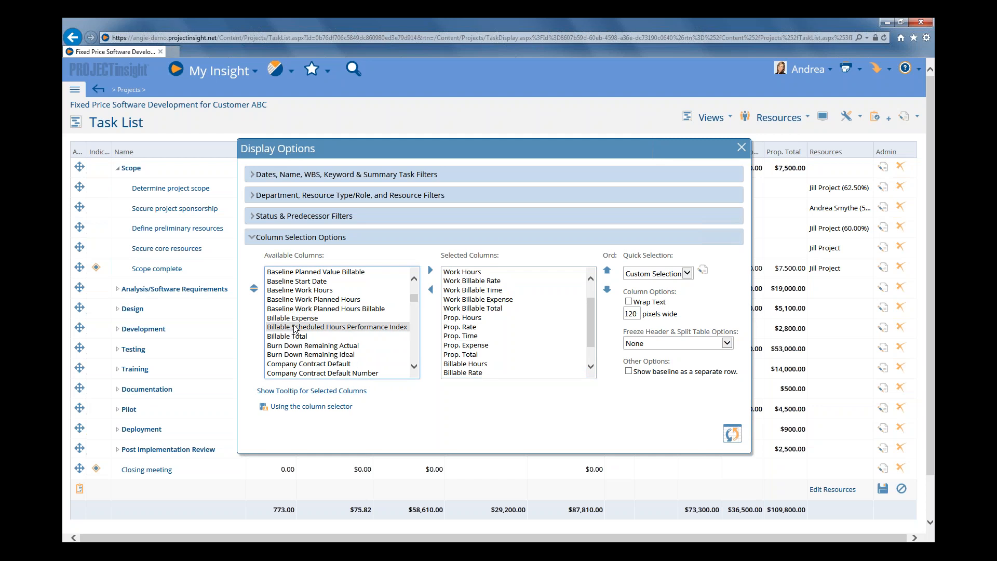
pyautogui.doubleClick(298, 317)
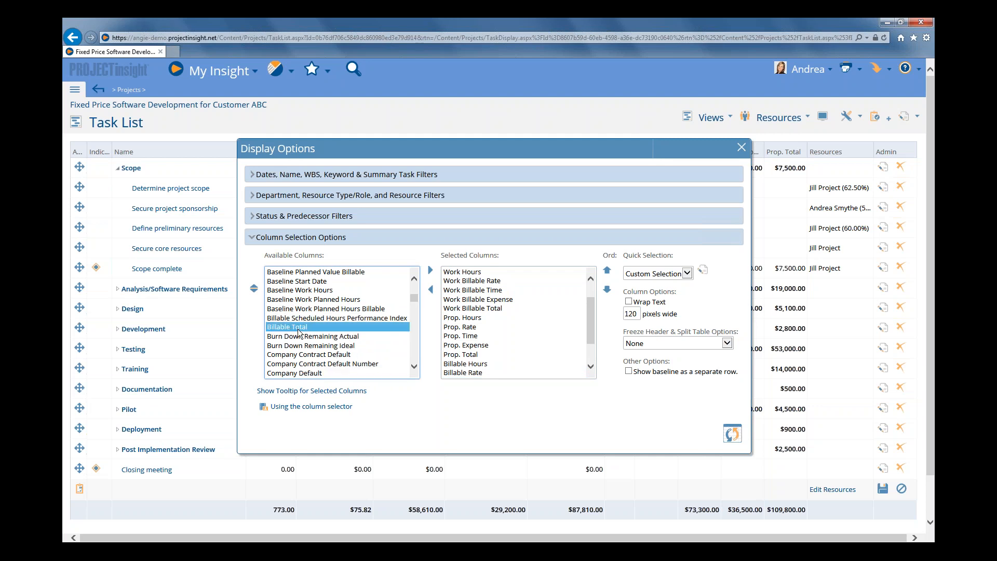
pyautogui.doubleClick(299, 327)
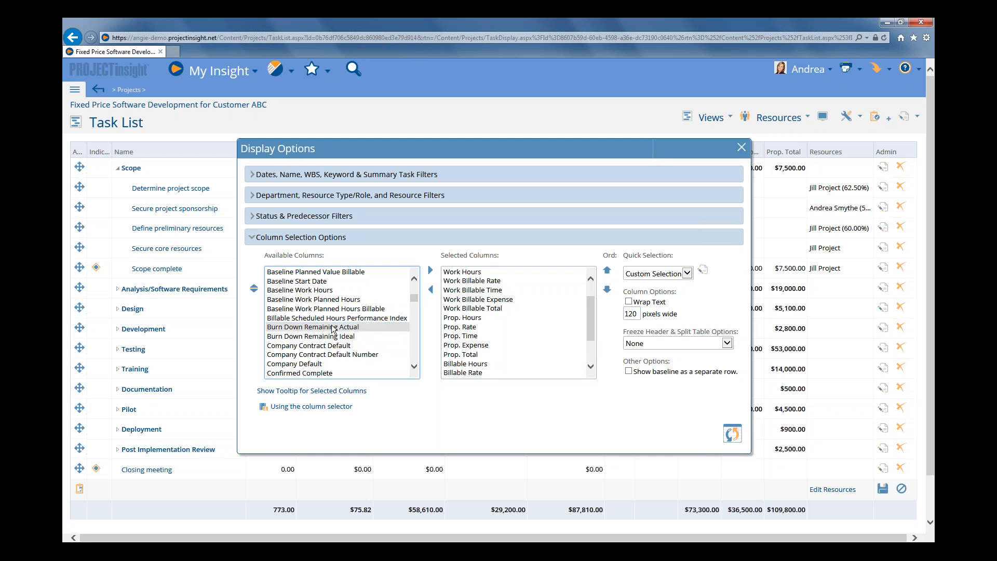
pyautogui.click(591, 311)
pyautogui.moveTo(591, 310); pyautogui.dragTo(591, 332)
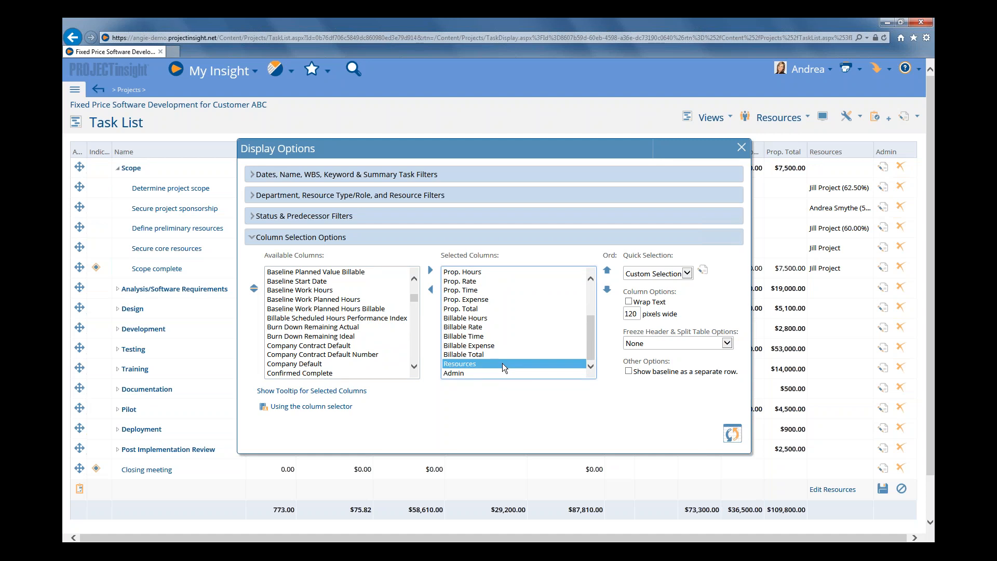
pyautogui.click(735, 434)
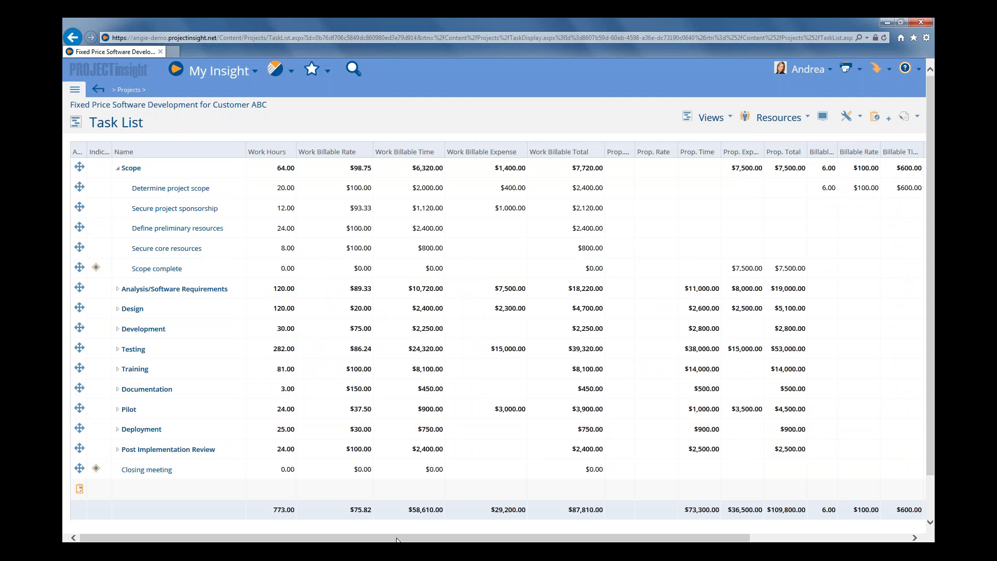
# Step: Widen the Billable Hours, Billable Time, Billable Expense and Billable Total columns to fit their full headings
pyautogui.moveTo(398, 540); pyautogui.dragTo(666, 537)
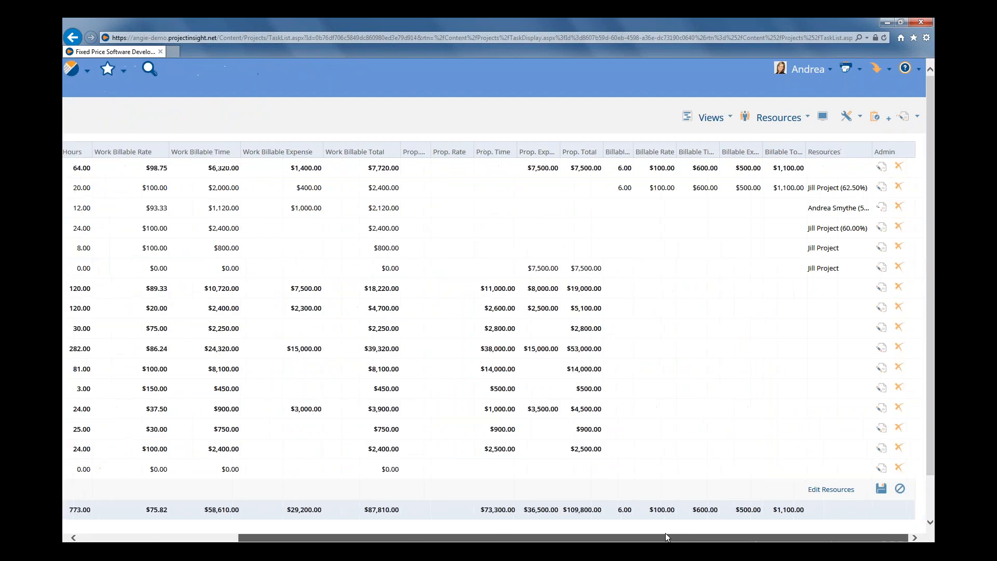
pyautogui.doubleClick(627, 144)
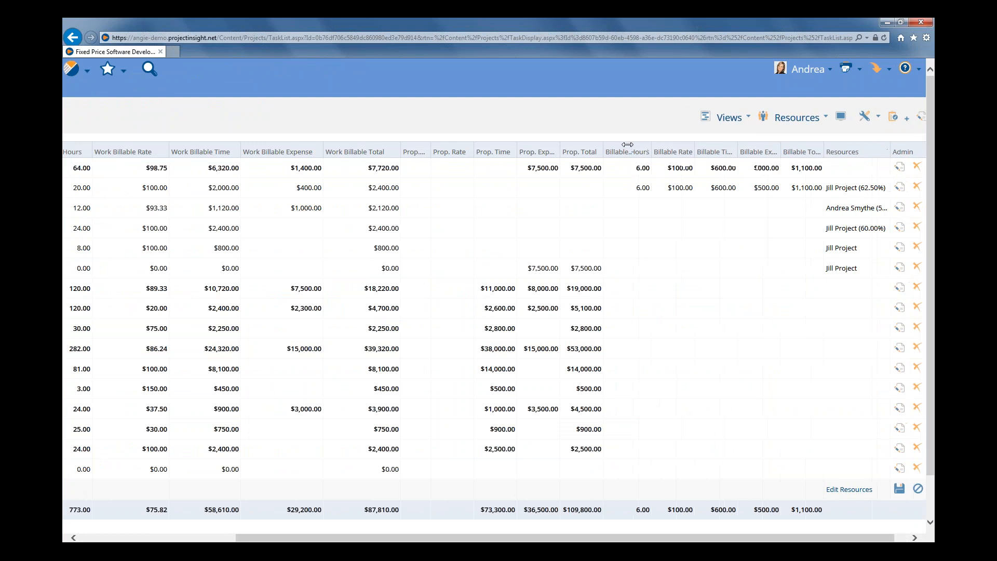
pyautogui.doubleClick(731, 143)
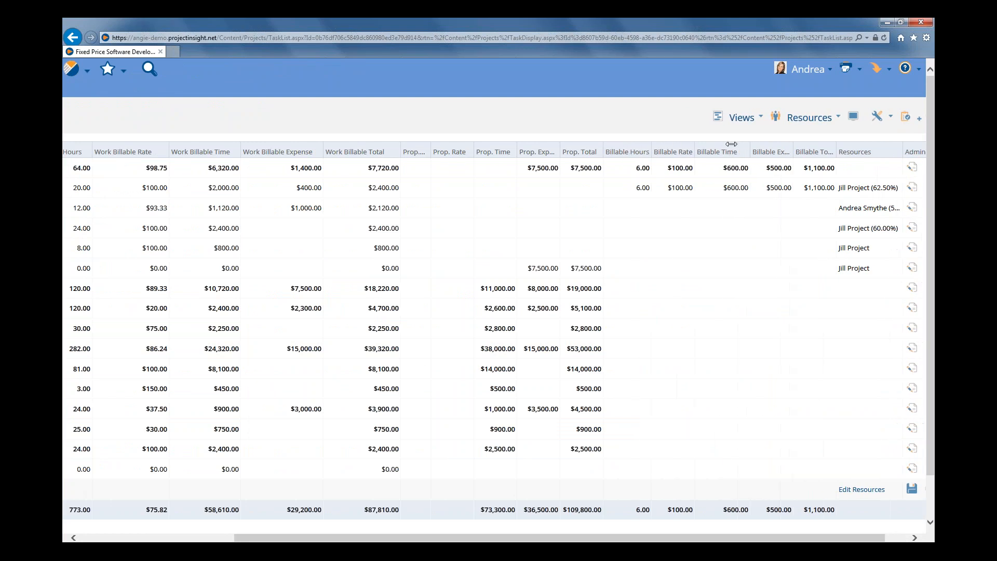
pyautogui.doubleClick(778, 145)
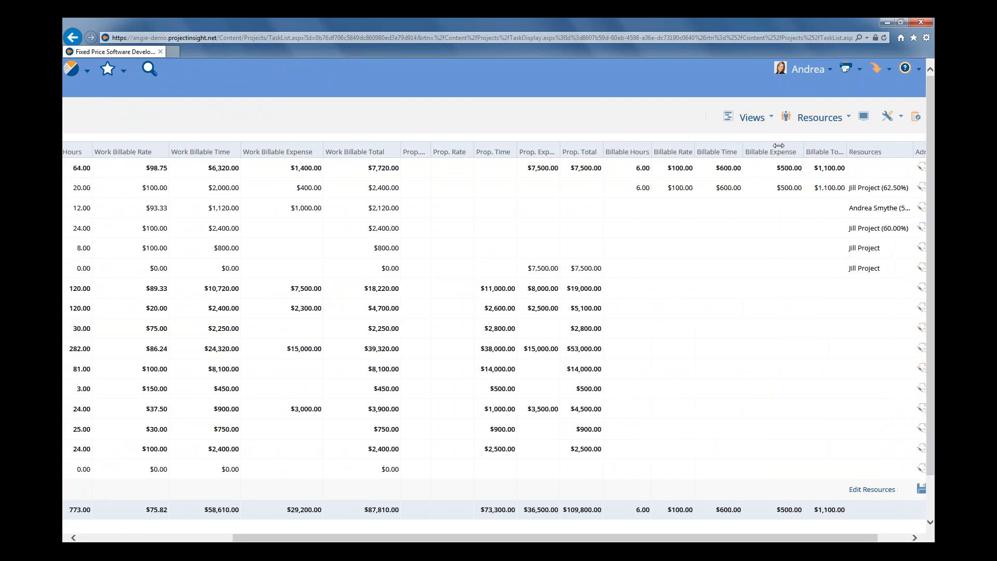
pyautogui.doubleClick(832, 144)
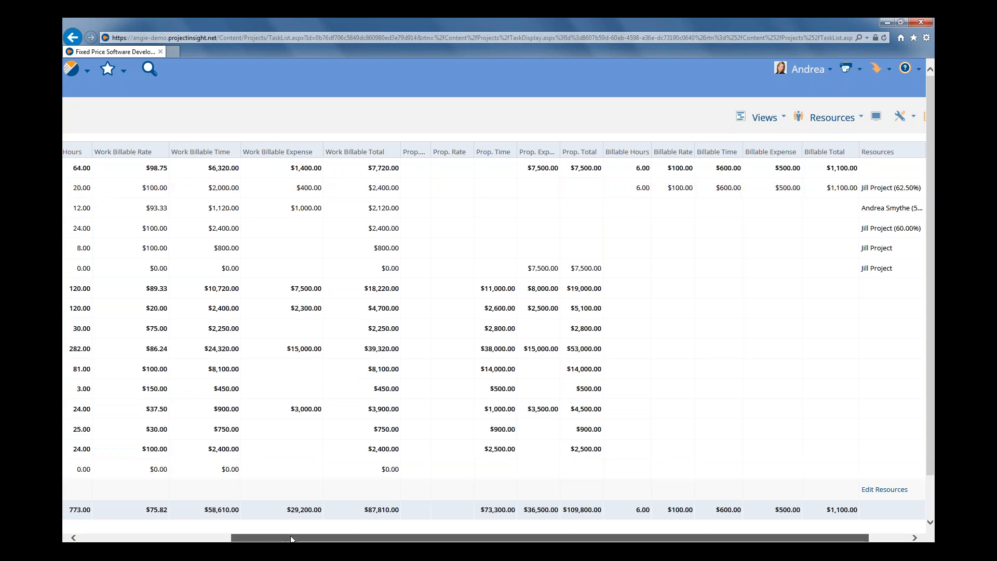
# Step: Save the task list's current column selection as a quick selection named "Fixed Price View" and apply it to the list
pyautogui.moveTo(291, 537); pyautogui.dragTo(249, 538)
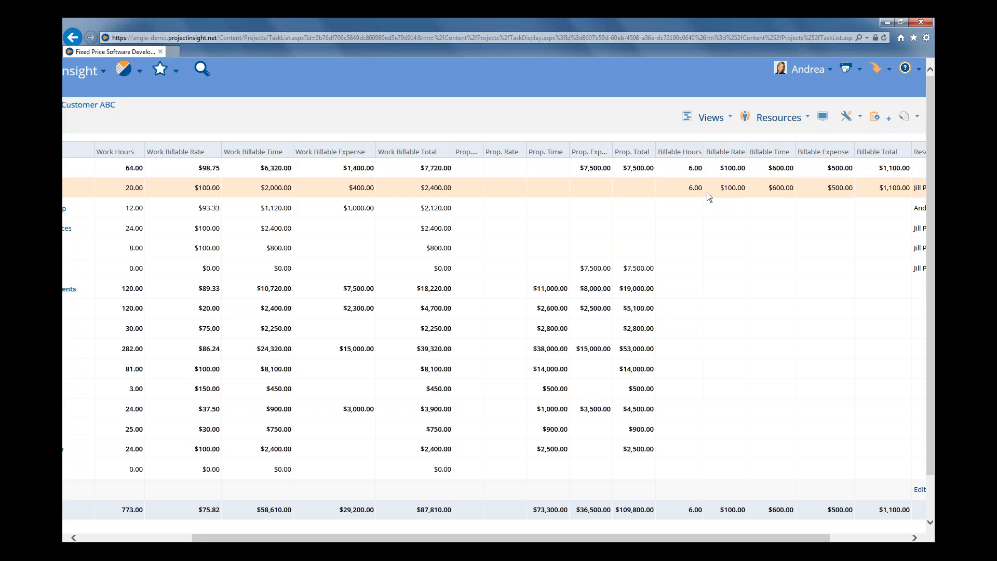
pyautogui.click(822, 119)
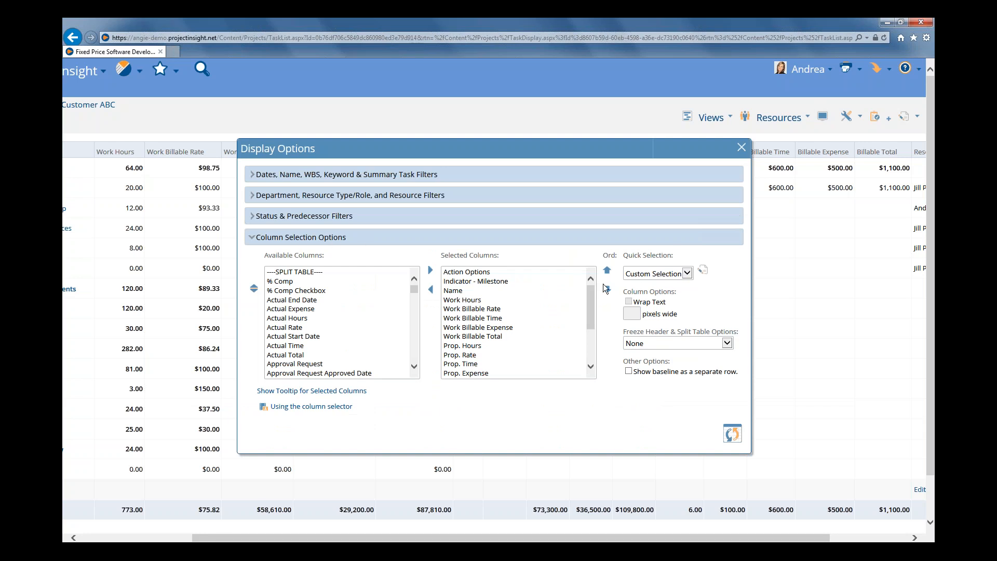
pyautogui.click(658, 273)
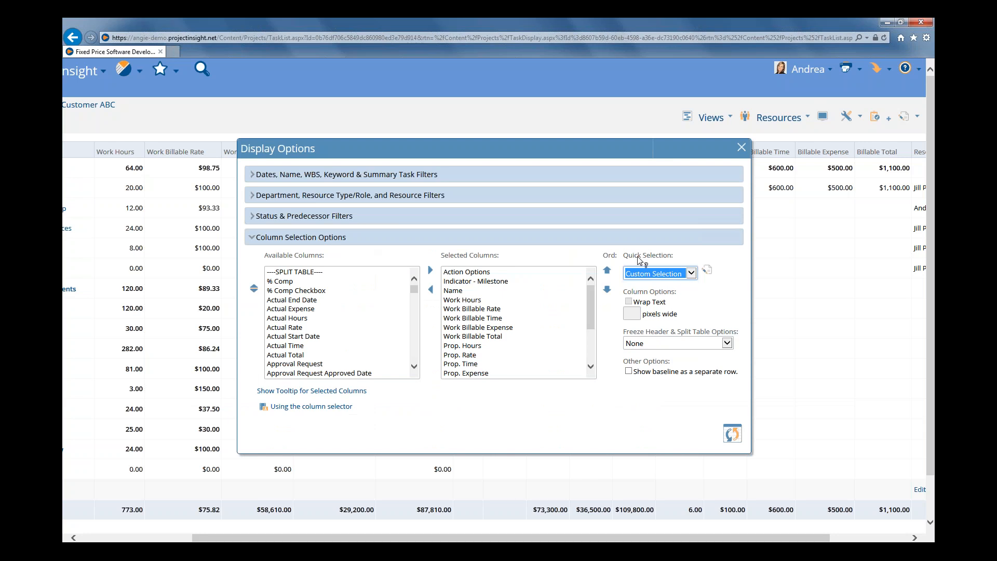
pyautogui.click(707, 269)
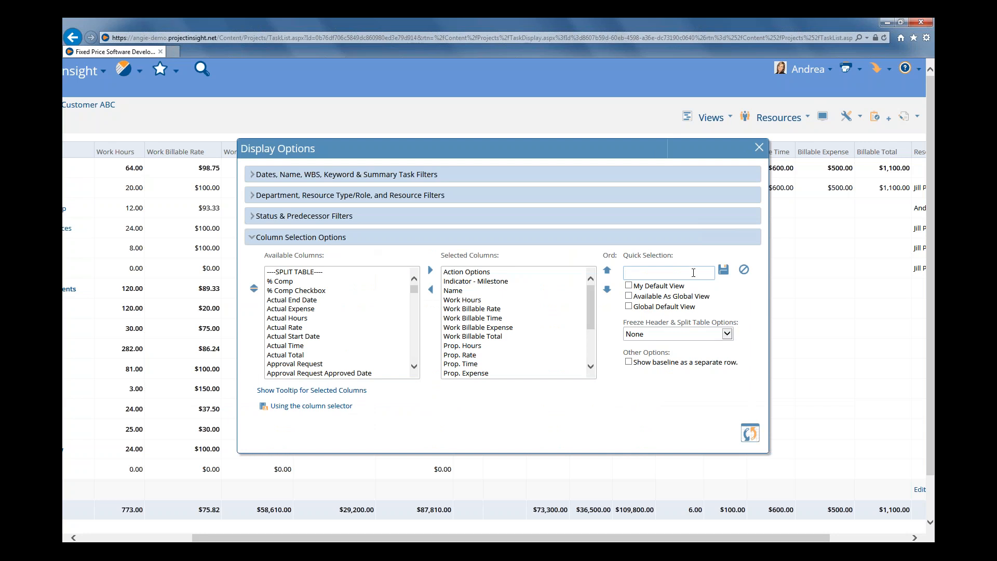
pyautogui.click(653, 271)
pyautogui.write('Fixed Price View')
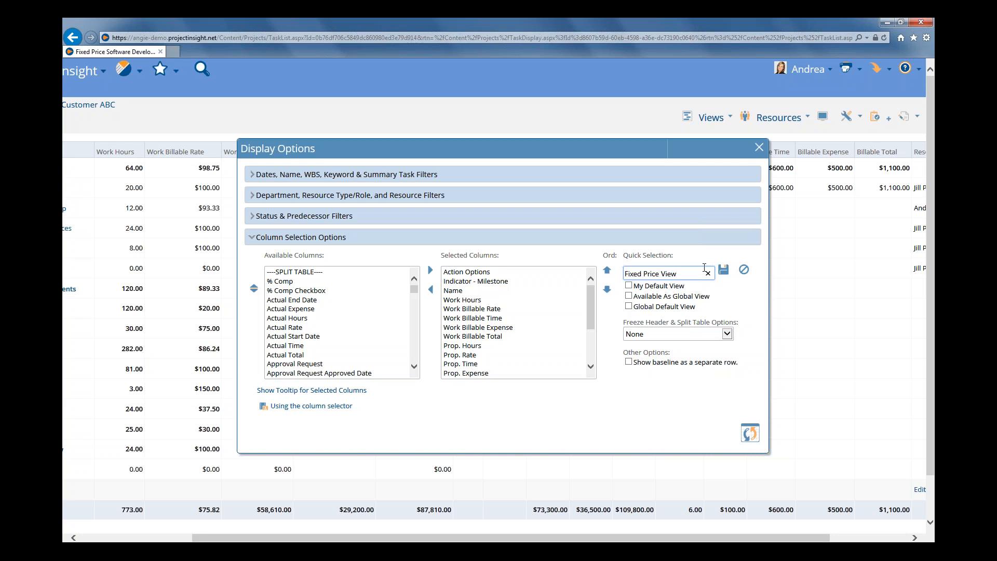
pyautogui.click(723, 270)
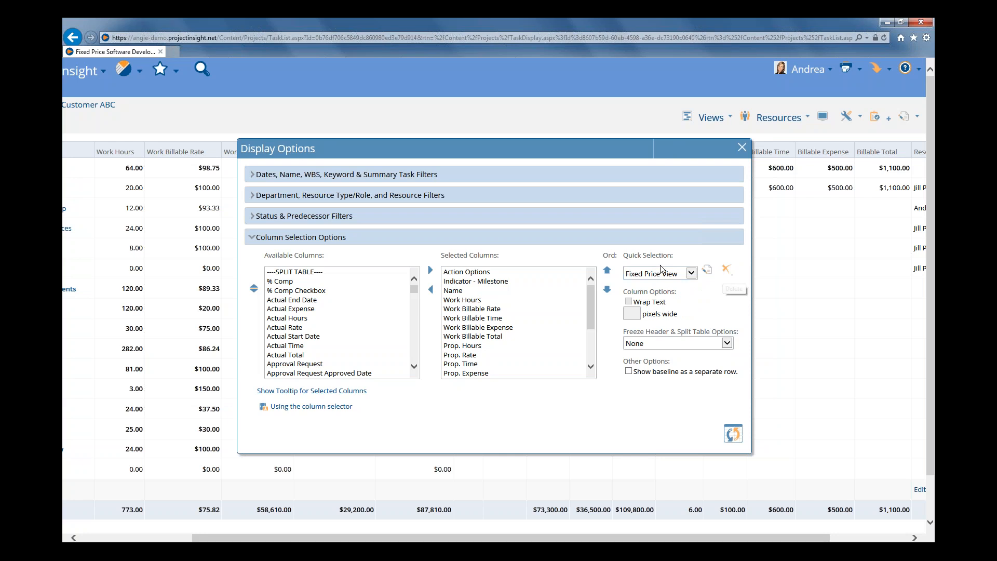
pyautogui.click(689, 275)
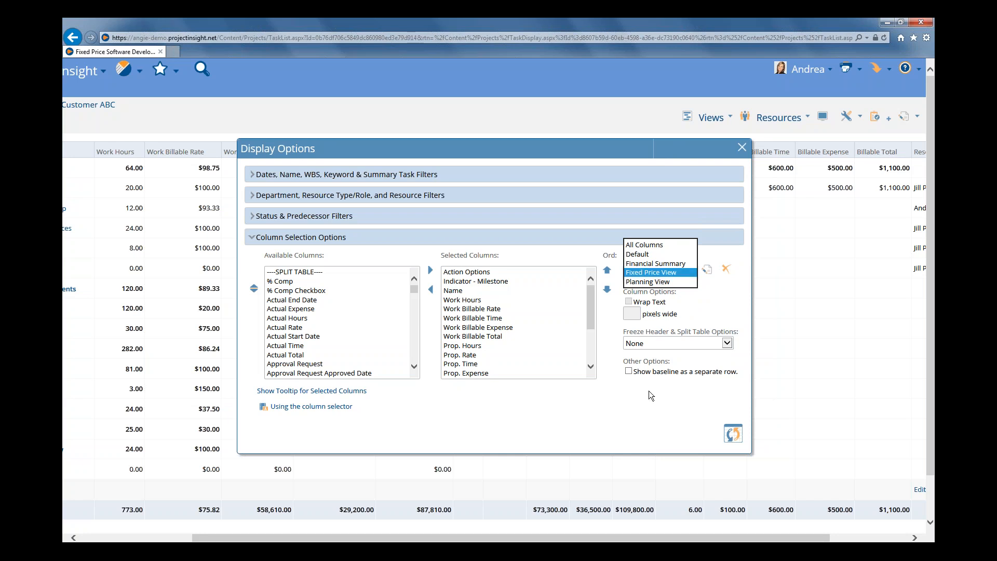
pyautogui.click(665, 413)
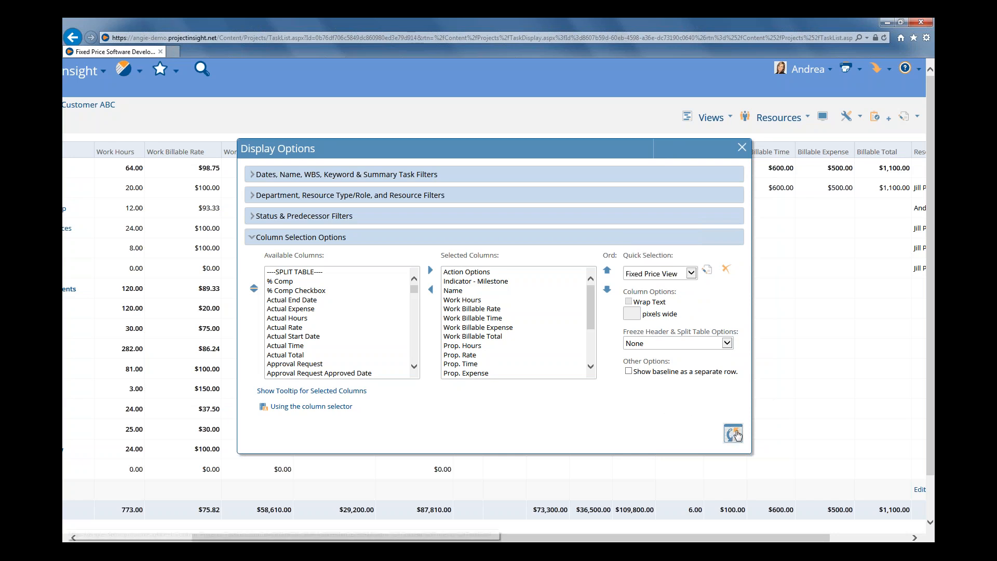
pyautogui.click(732, 434)
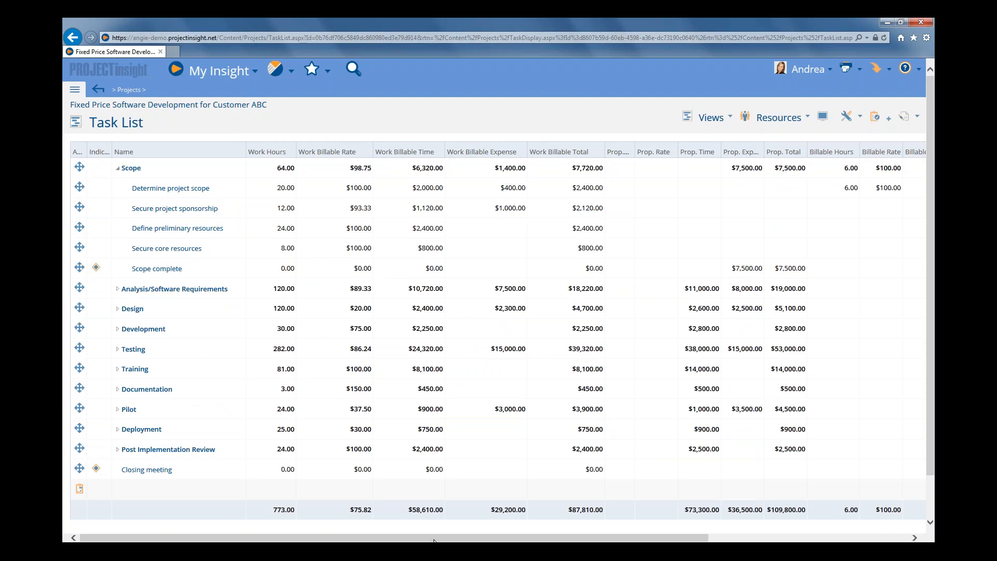
# Step: Expand the Analysis/Software Requirements and Design summary tasks to show their subtasks
pyautogui.moveTo(434, 541); pyautogui.dragTo(410, 530)
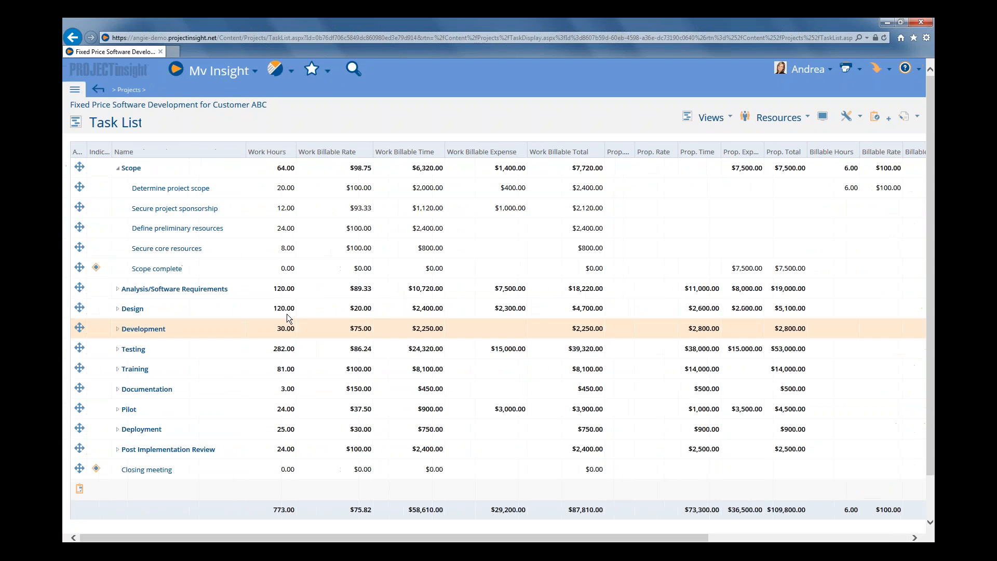
pyautogui.click(118, 288)
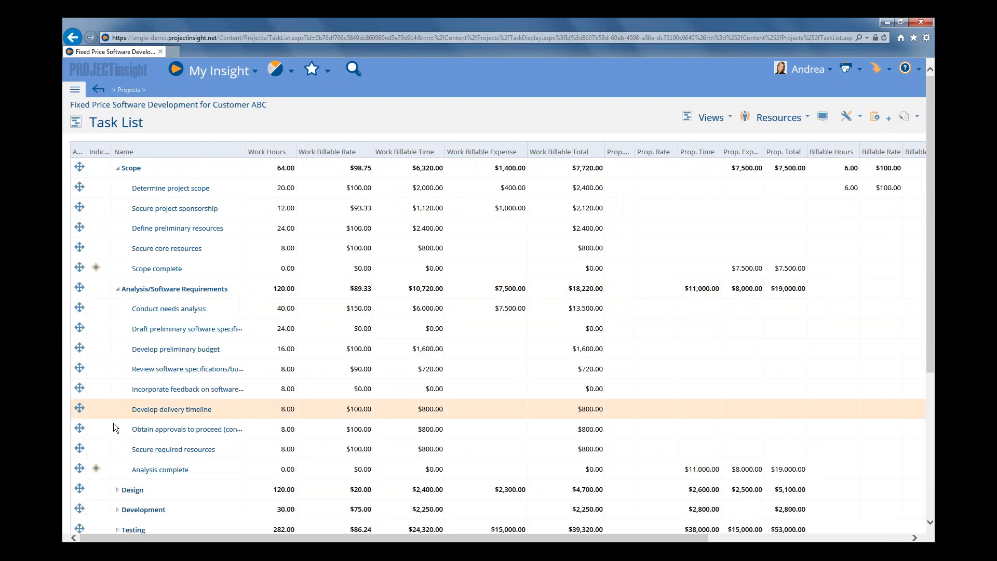
pyautogui.click(117, 489)
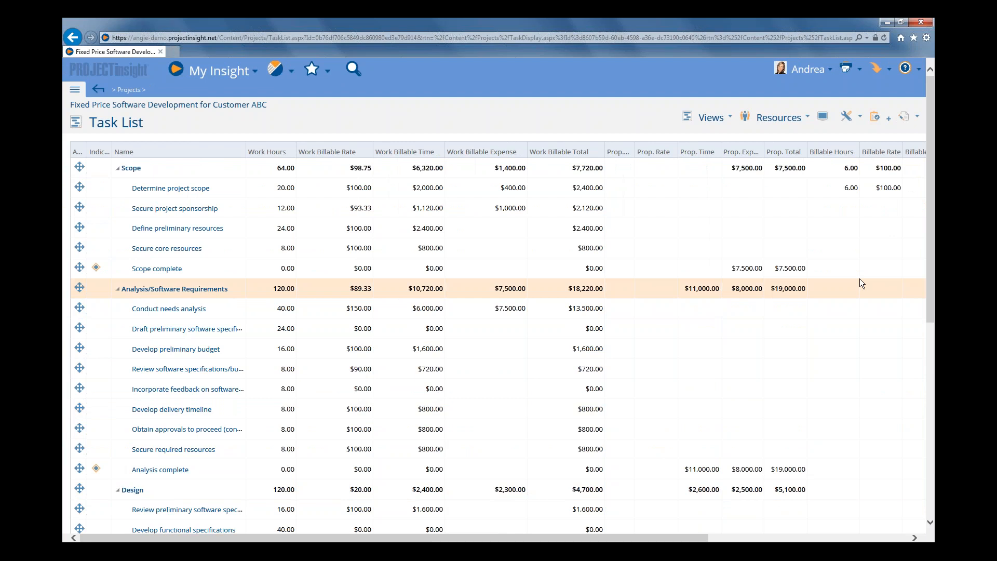
pyautogui.moveTo(931, 256); pyautogui.dragTo(930, 414)
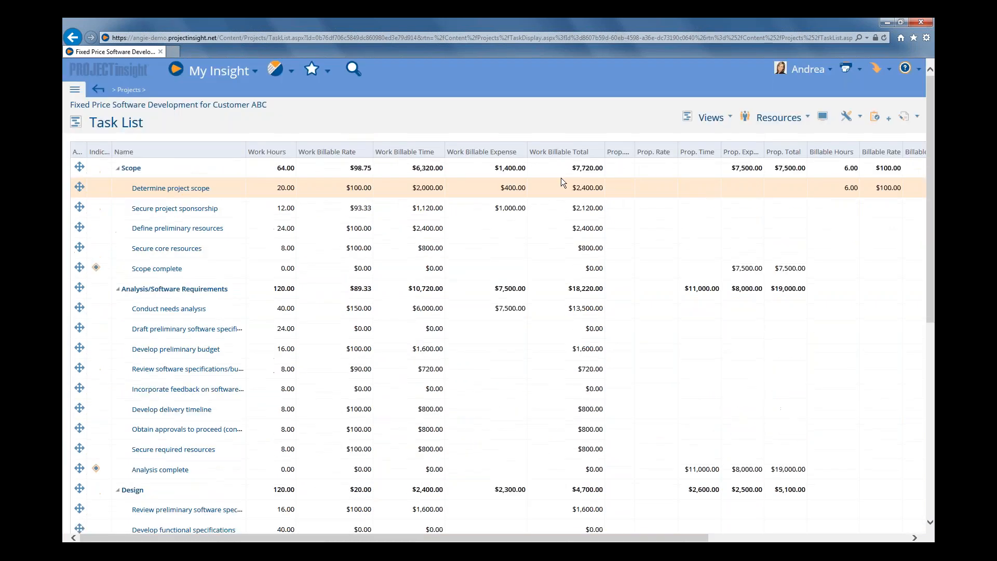
# Step: Show the task list in full screen and freeze its header and left panes
pyautogui.rightClick(183, 152)
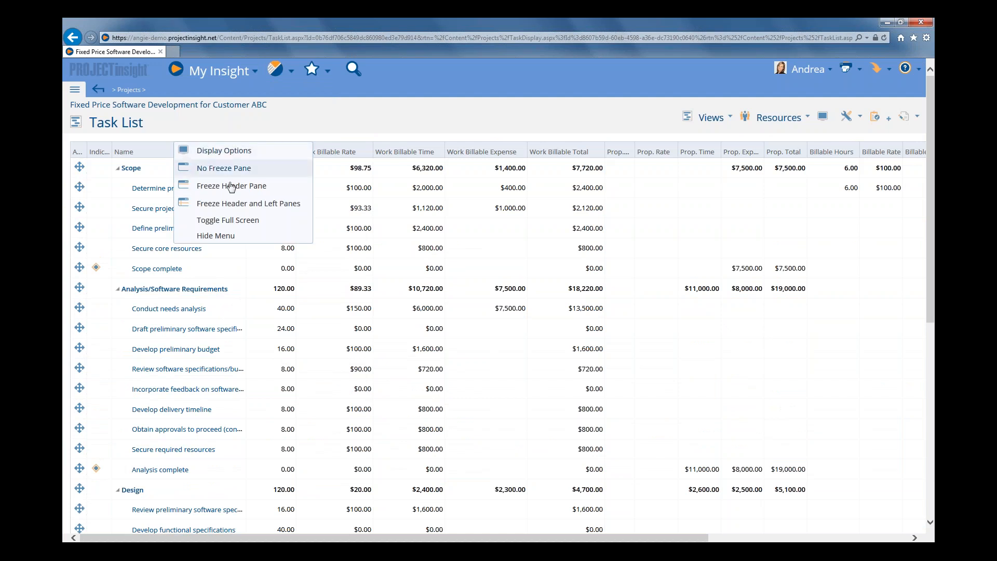
pyautogui.click(232, 221)
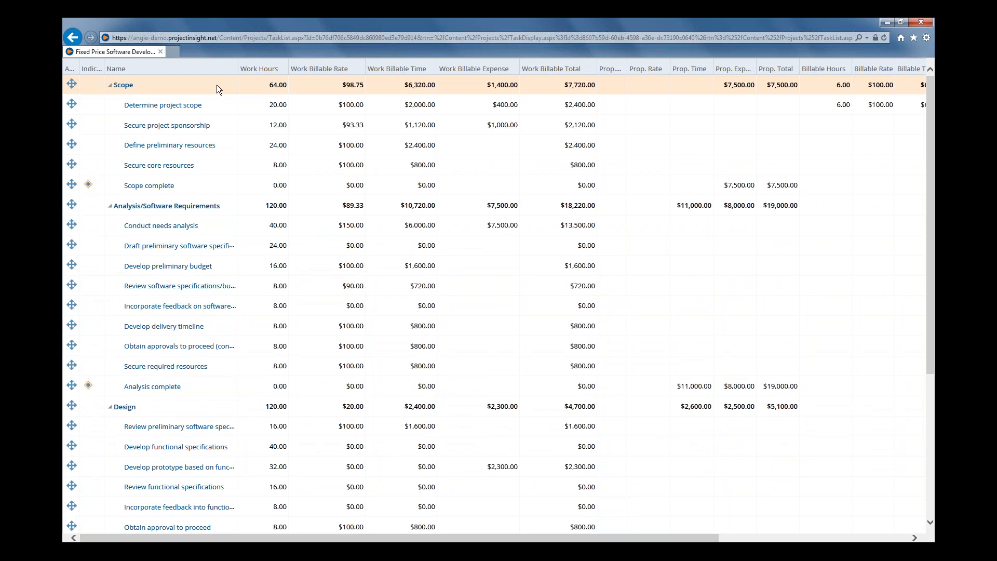
pyautogui.rightClick(149, 69)
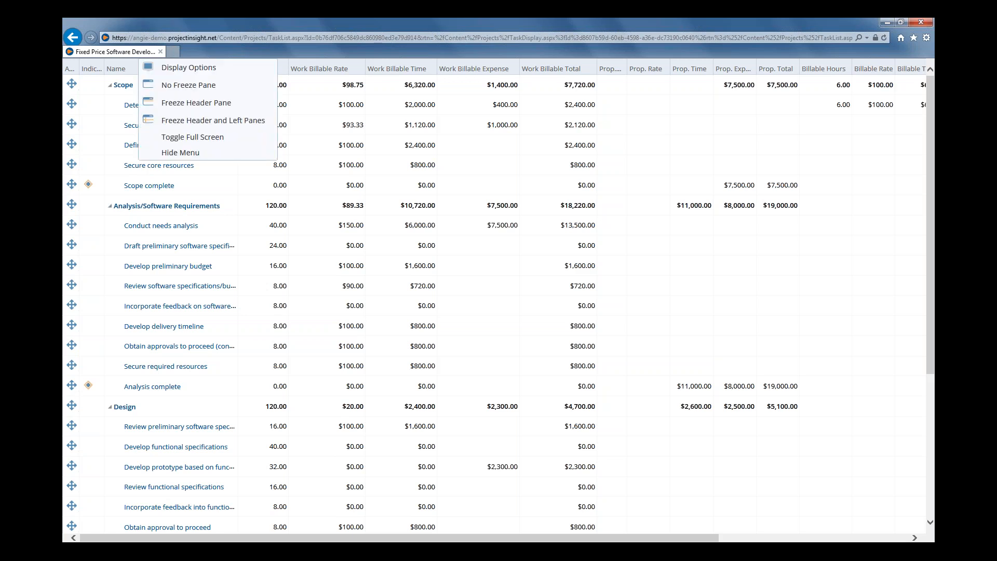
pyautogui.click(192, 124)
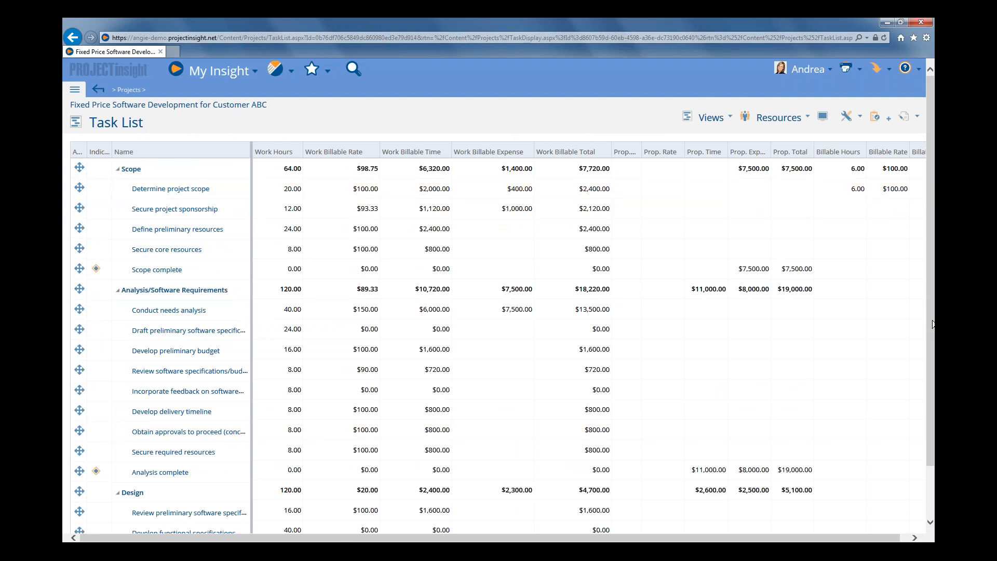
# Step: View the frozen-pane task list in full screen, return it to the normal layout and reload the page
pyautogui.moveTo(932, 325); pyautogui.dragTo(933, 333)
pyautogui.moveTo(466, 530); pyautogui.dragTo(494, 523)
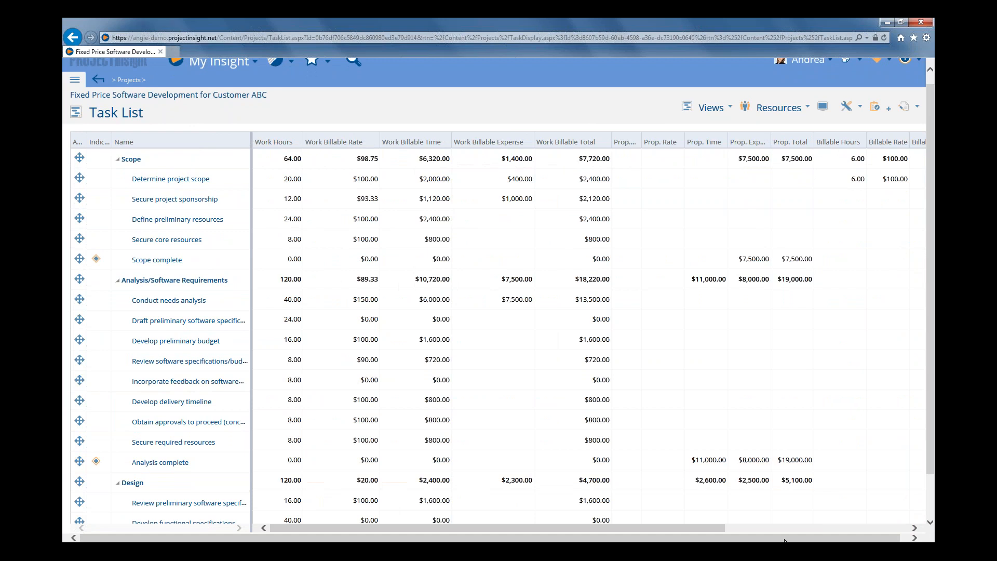
pyautogui.moveTo(785, 538); pyautogui.dragTo(794, 538)
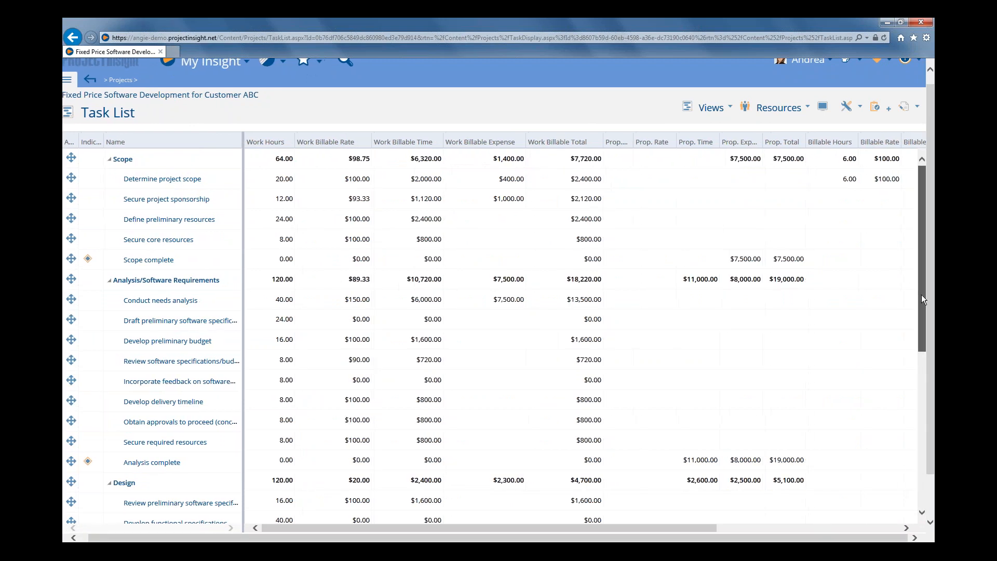
pyautogui.moveTo(921, 295)
pyautogui.mouseDown()
pyautogui.moveTo(913, 419)
pyautogui.moveTo(914, 278)
pyautogui.mouseUp()
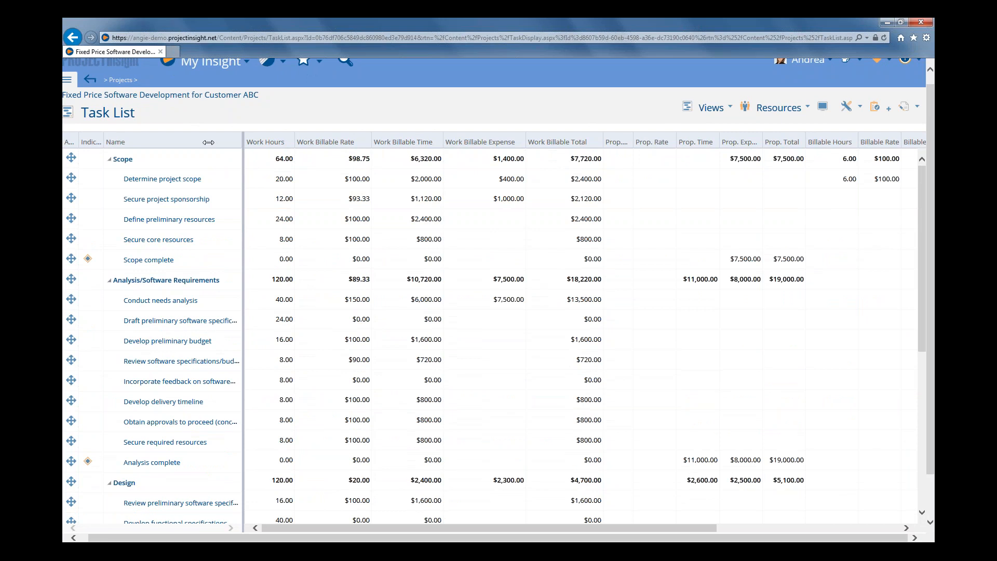
pyautogui.scroll(-2, 337, 145)
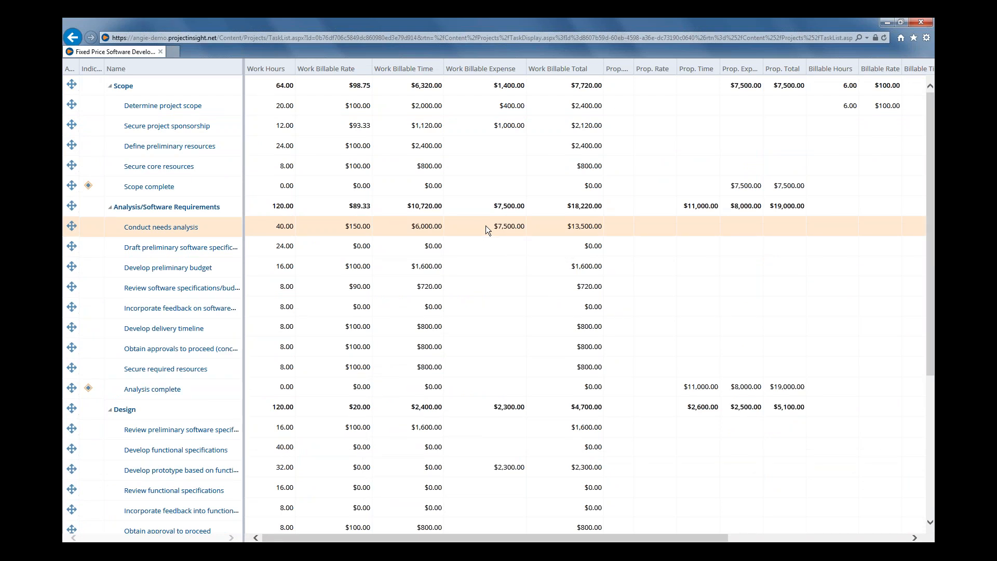
pyautogui.doubleClick(205, 69)
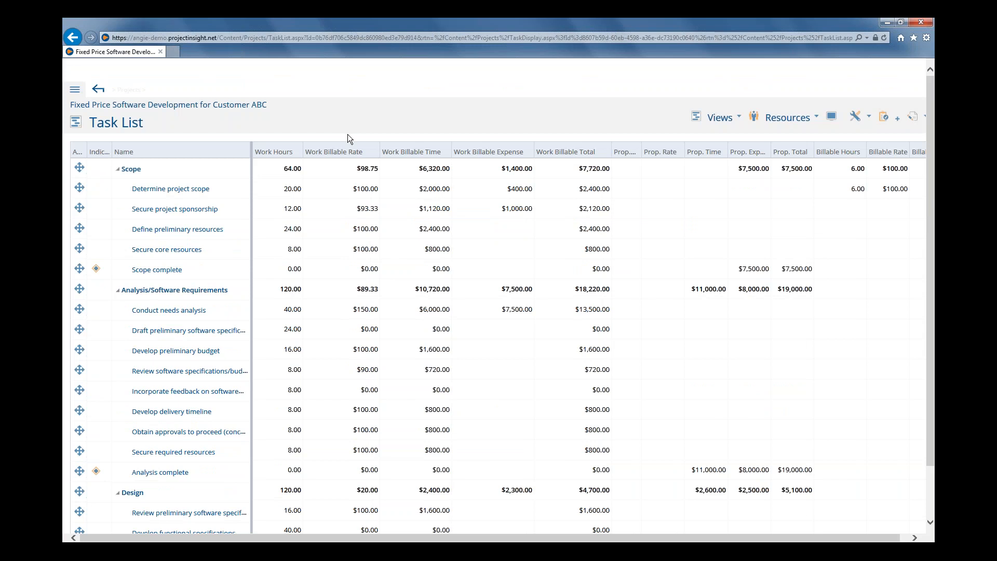
pyautogui.press('F5')
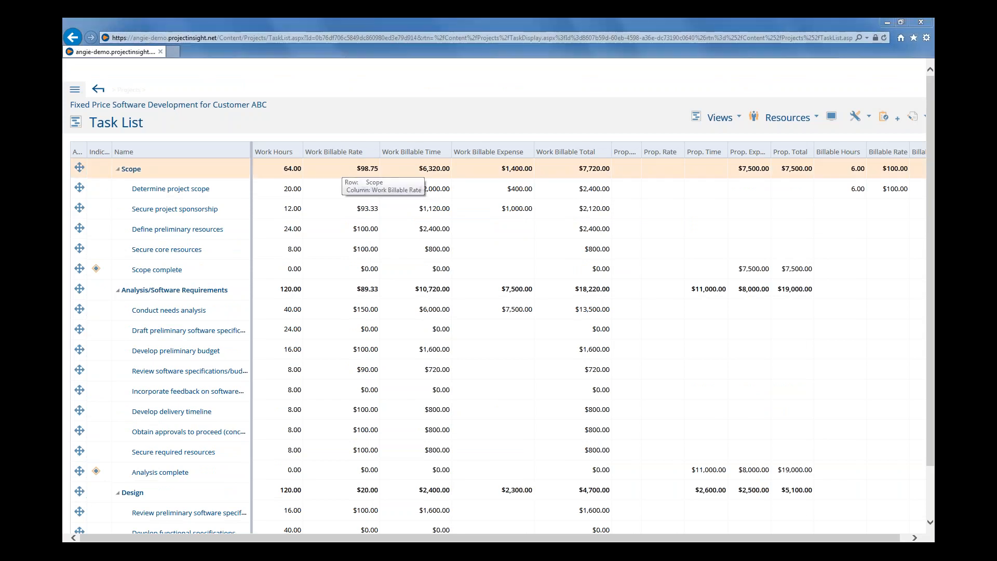
pyautogui.click(533, 337)
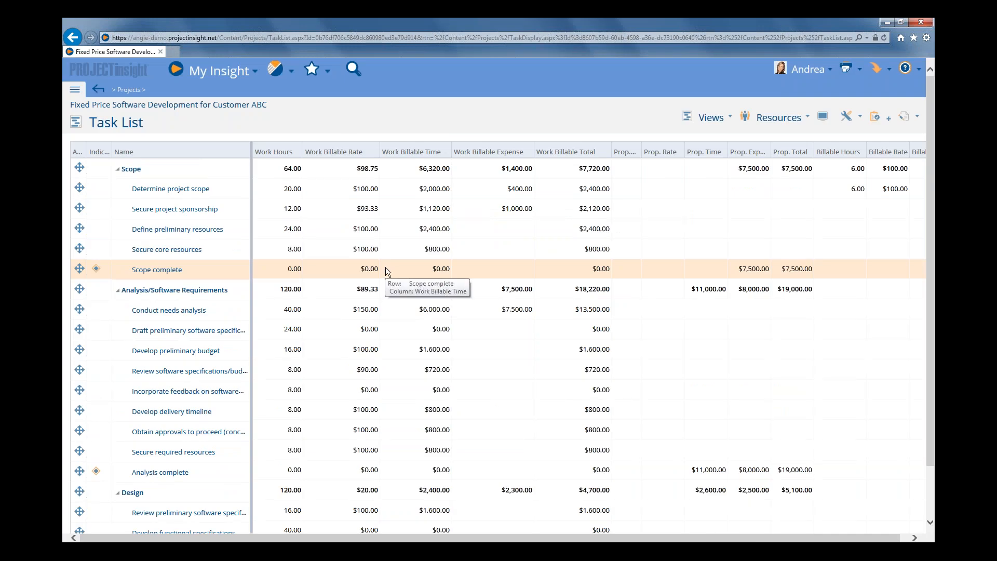
pyautogui.click(714, 126)
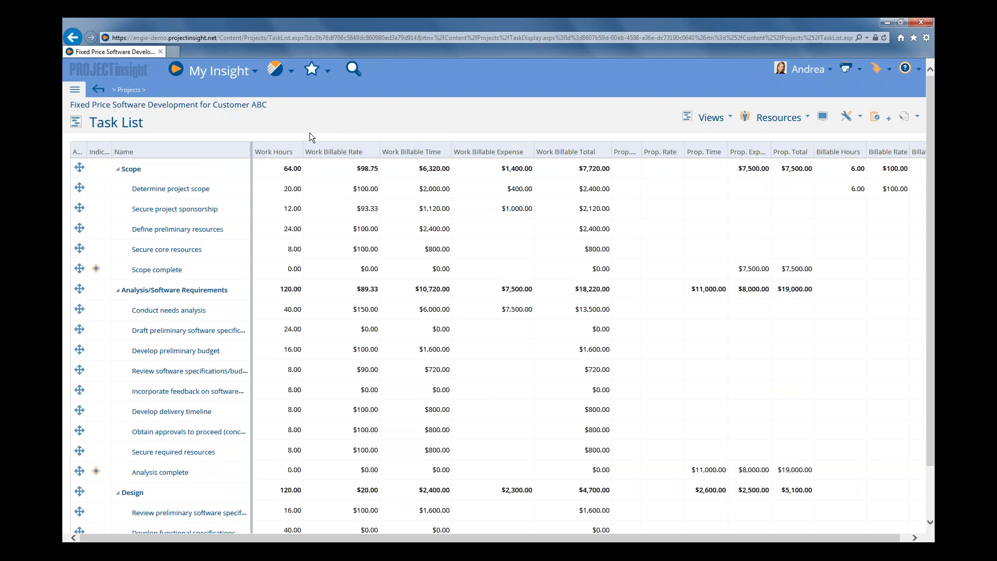
# Step: Go to the Reports page, look over the saved project reports and collapse their list
pyautogui.click(276, 75)
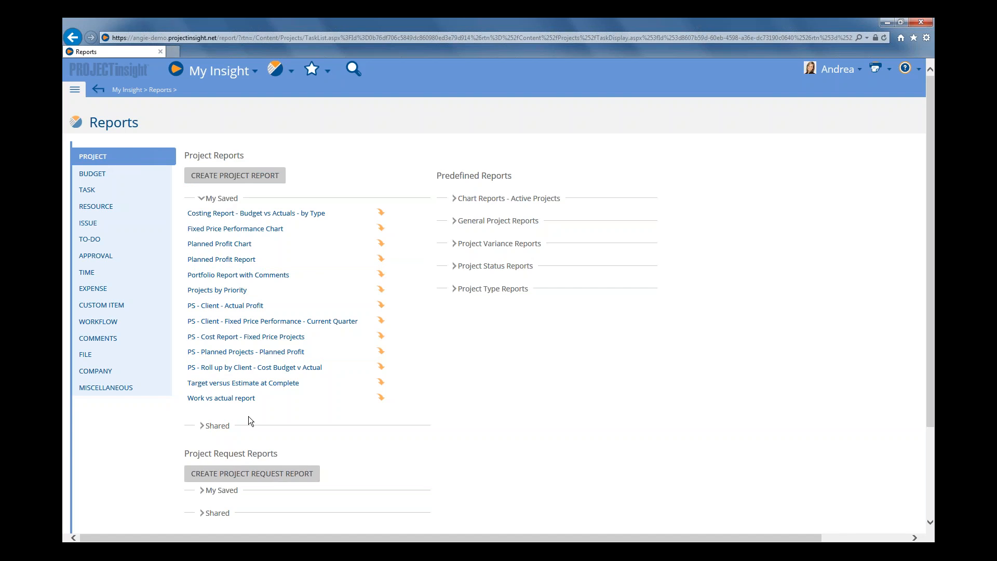
pyautogui.click(202, 198)
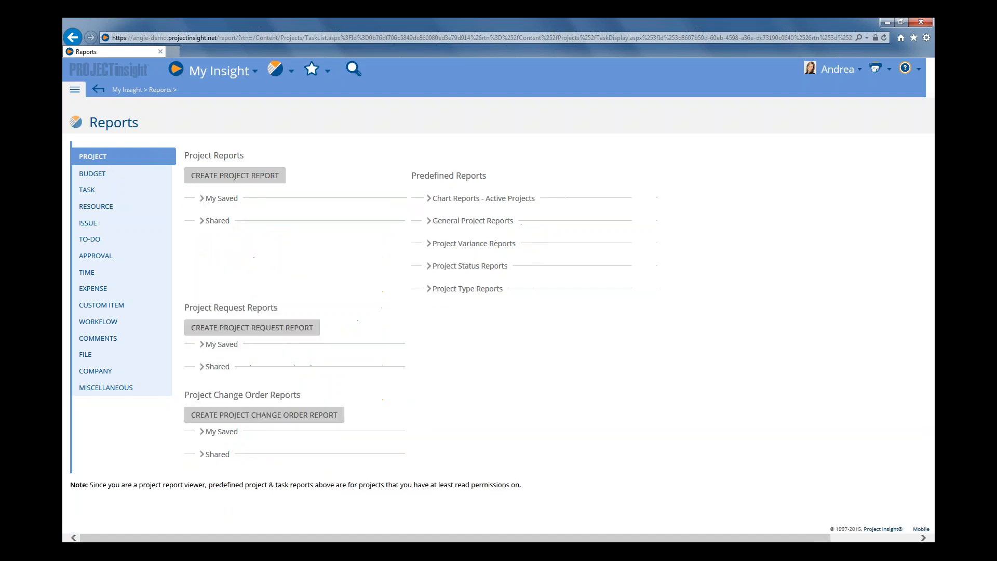
pyautogui.click(215, 199)
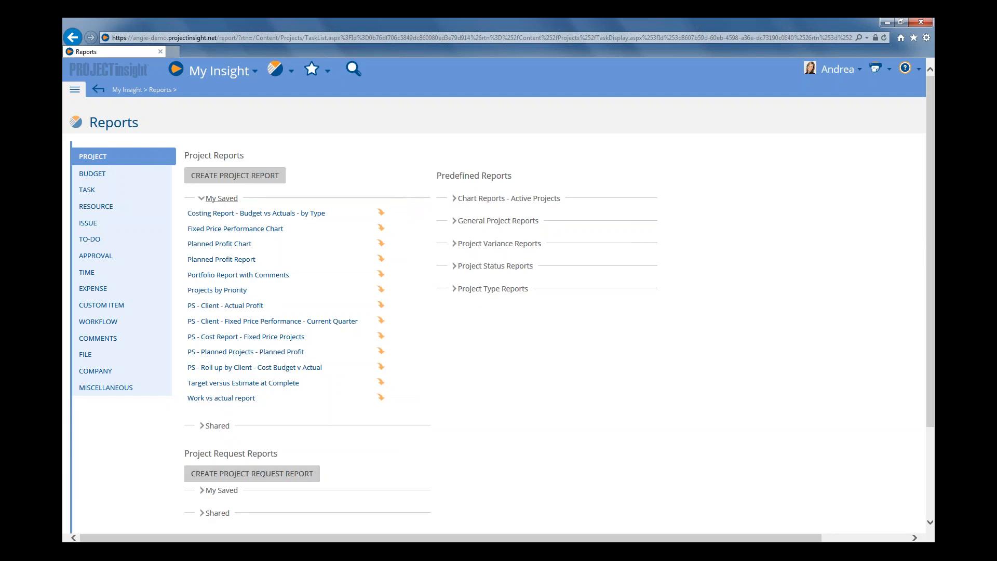
pyautogui.click(215, 198)
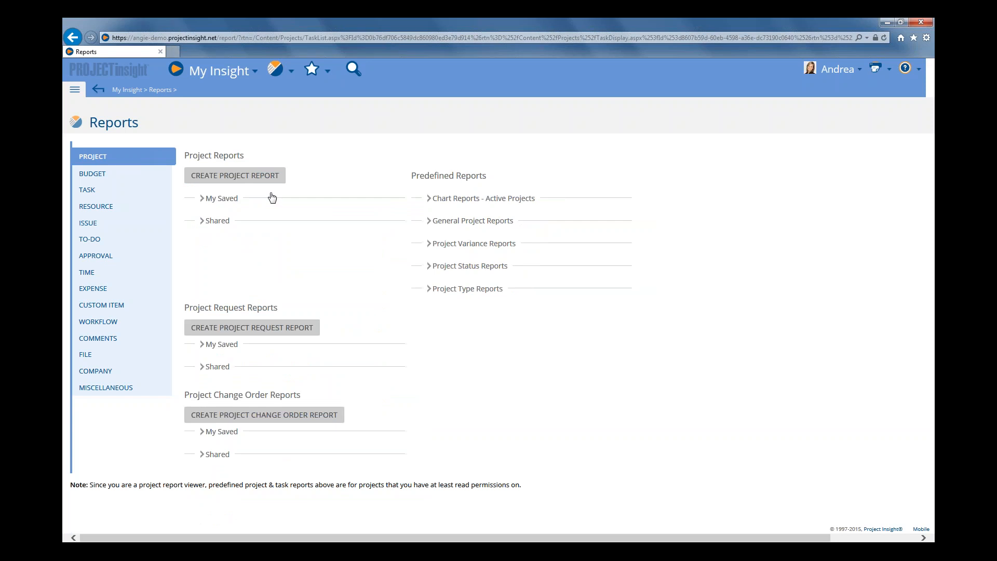
# Step: Create a new project report and remove every selected column except Name
pyautogui.click(250, 181)
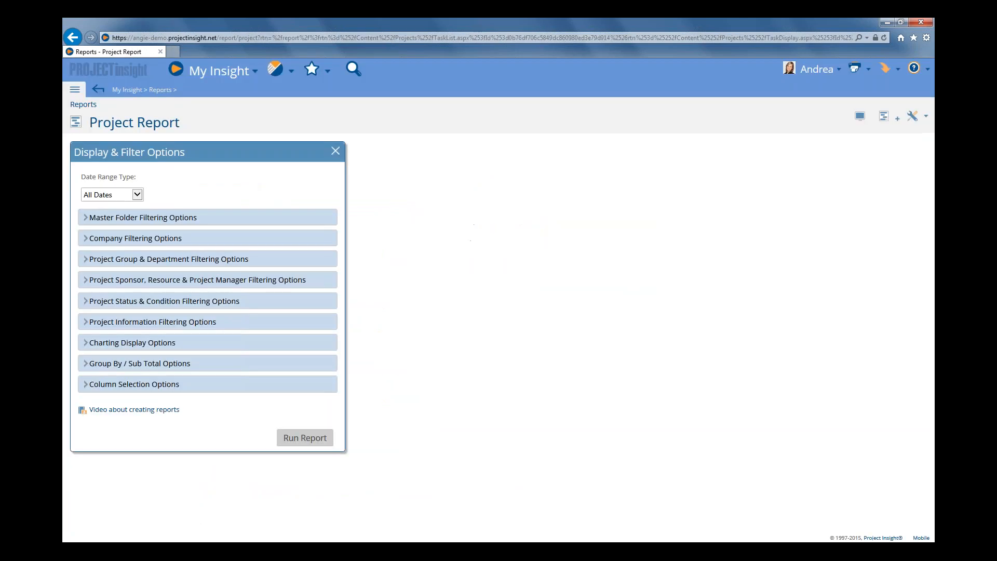
pyautogui.click(146, 388)
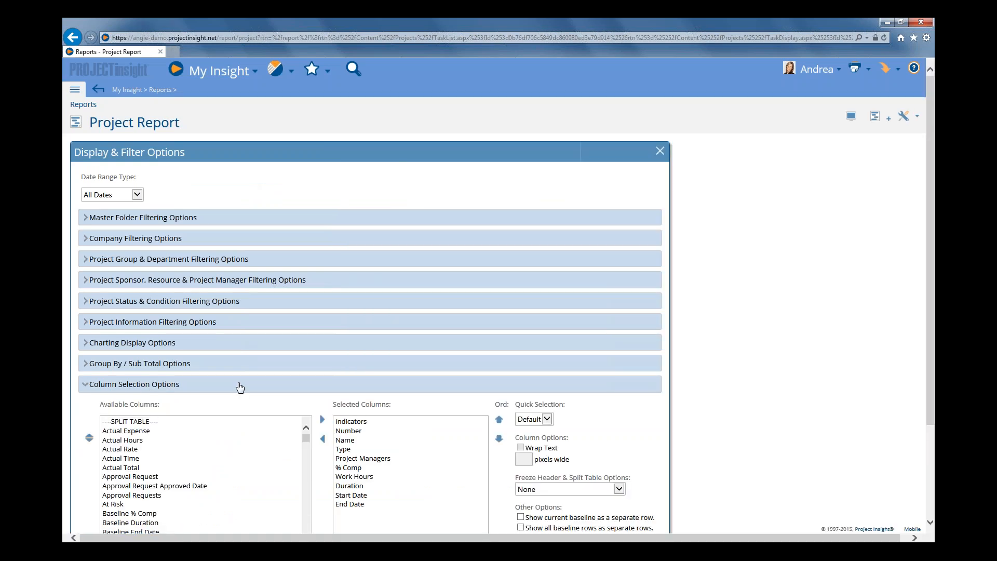
pyautogui.scroll(-2, 239, 387)
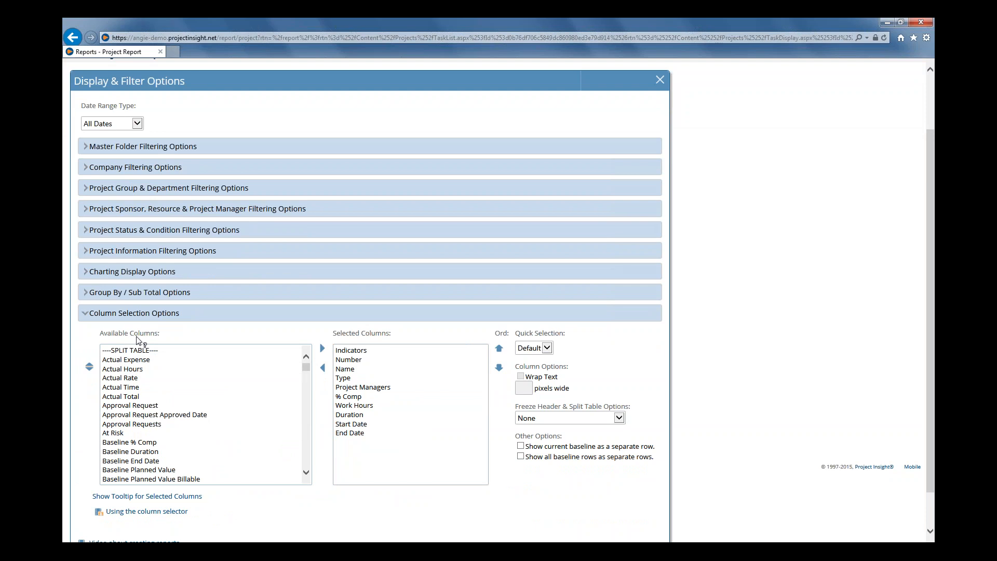
pyautogui.doubleClick(355, 353)
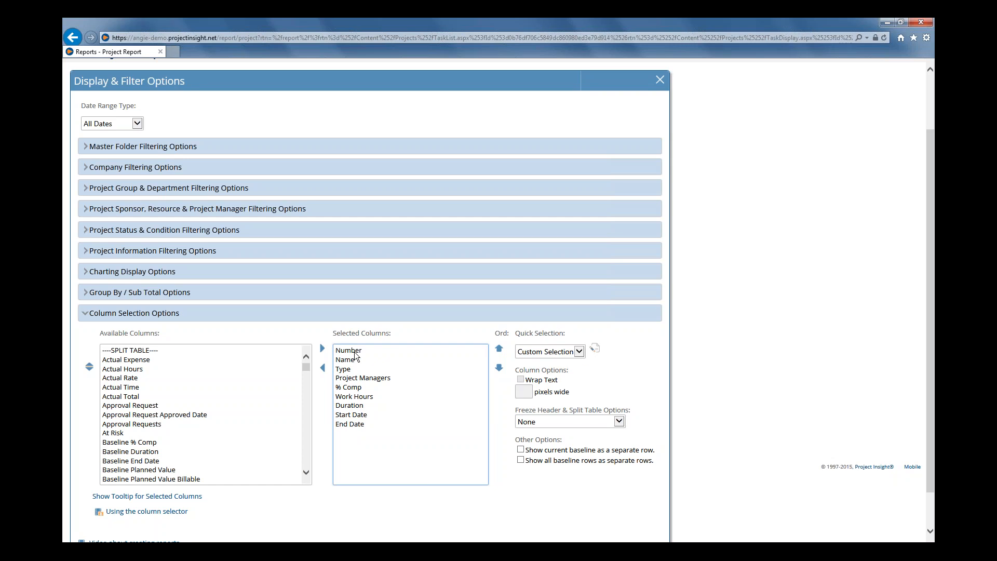
pyautogui.doubleClick(354, 352)
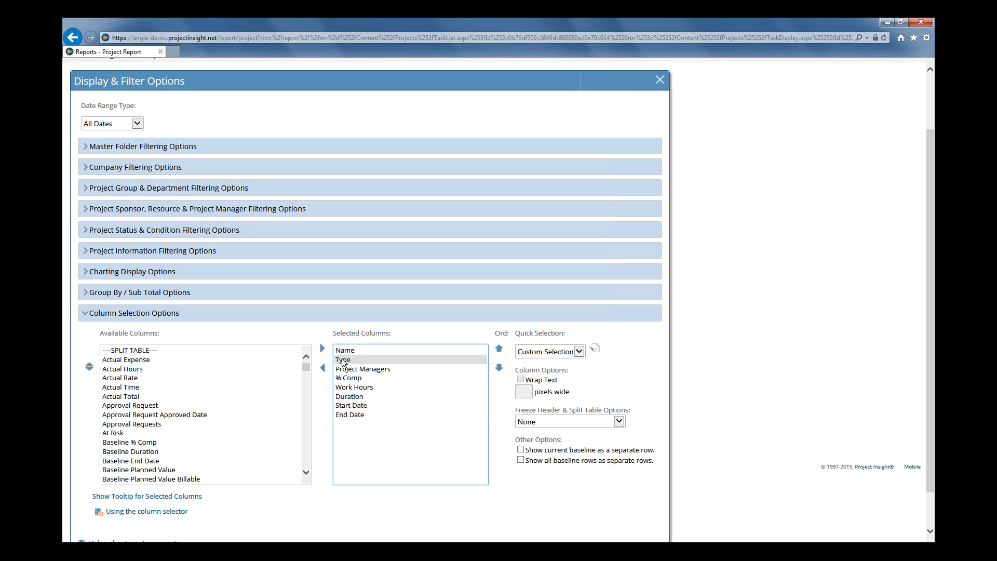
pyautogui.click(341, 358)
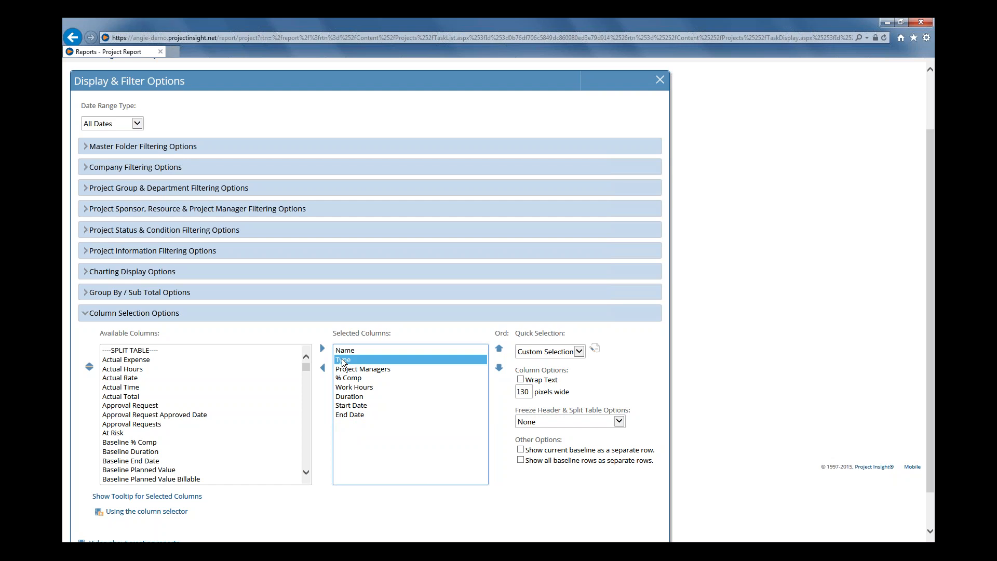
pyautogui.keyDown('shift'); pyautogui.click(342, 415); pyautogui.keyUp('shift')
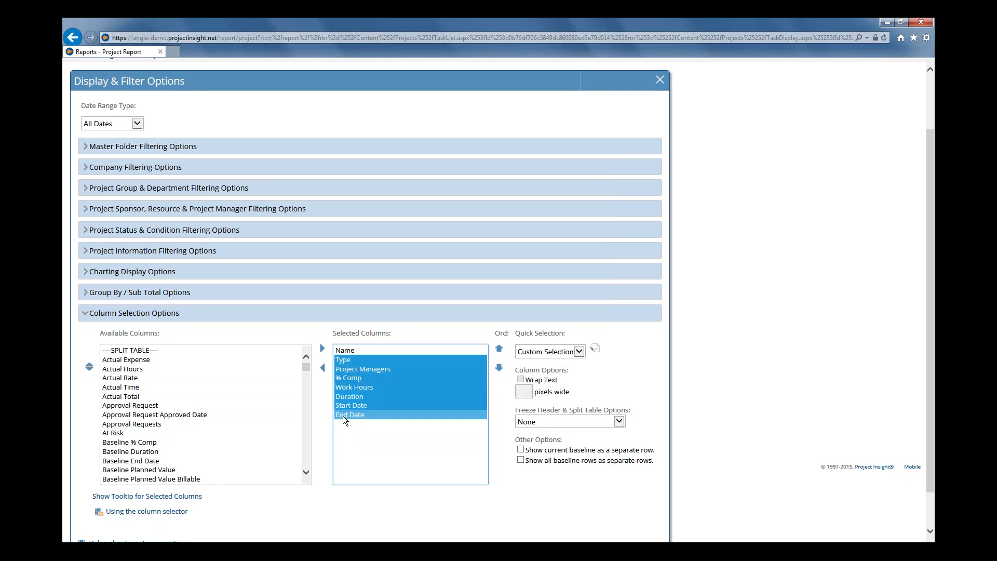
pyautogui.click(323, 371)
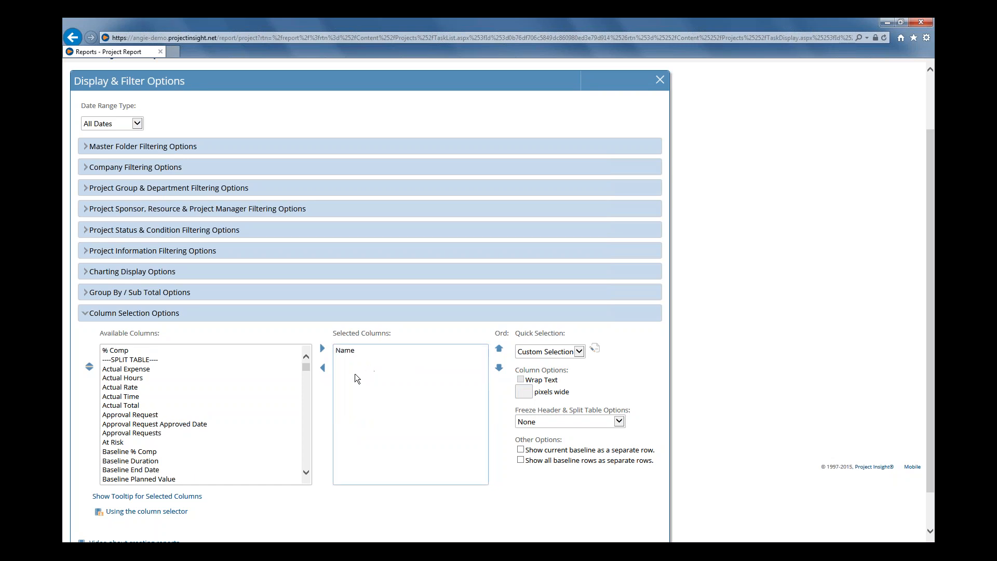
# Step: Add the Prop. Total column to the report's selected columns
pyautogui.click(131, 370)
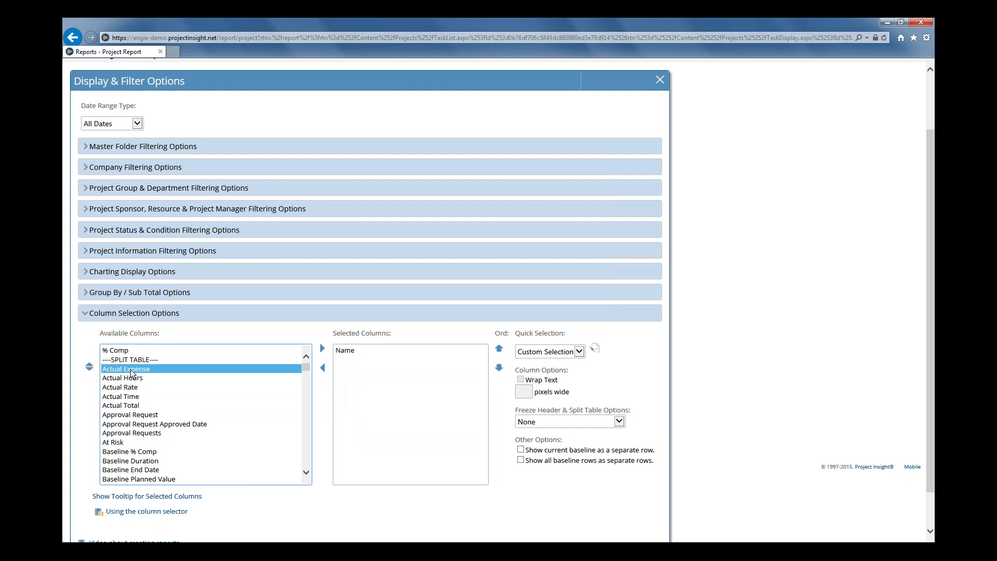
pyautogui.press('p')
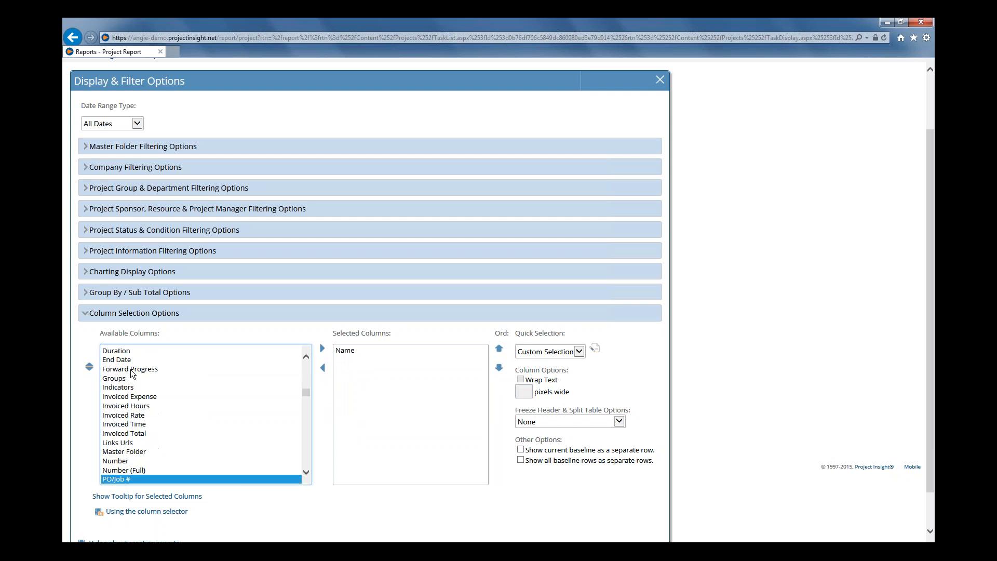
pyautogui.scroll(-4, 177, 405)
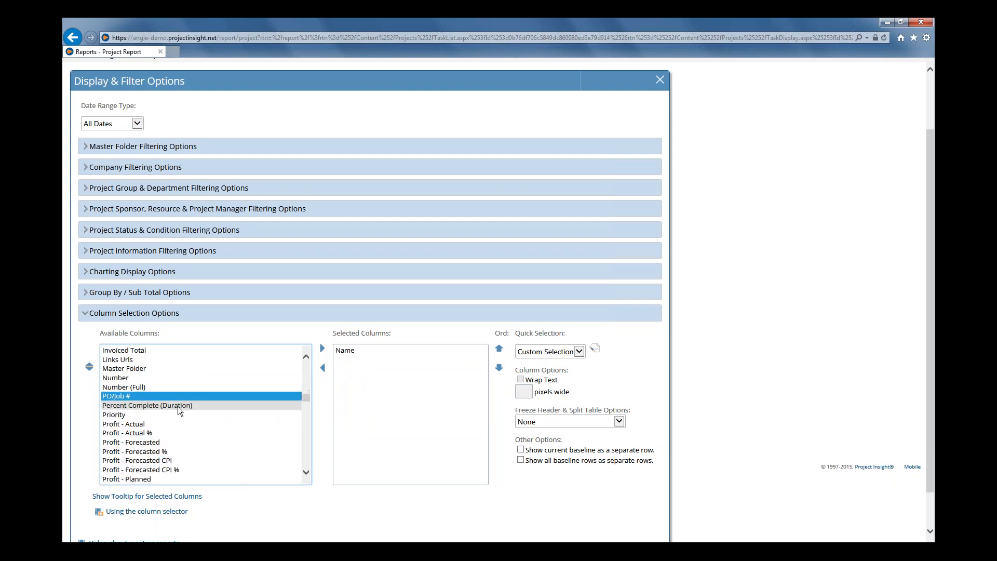
pyautogui.scroll(-3, 178, 406)
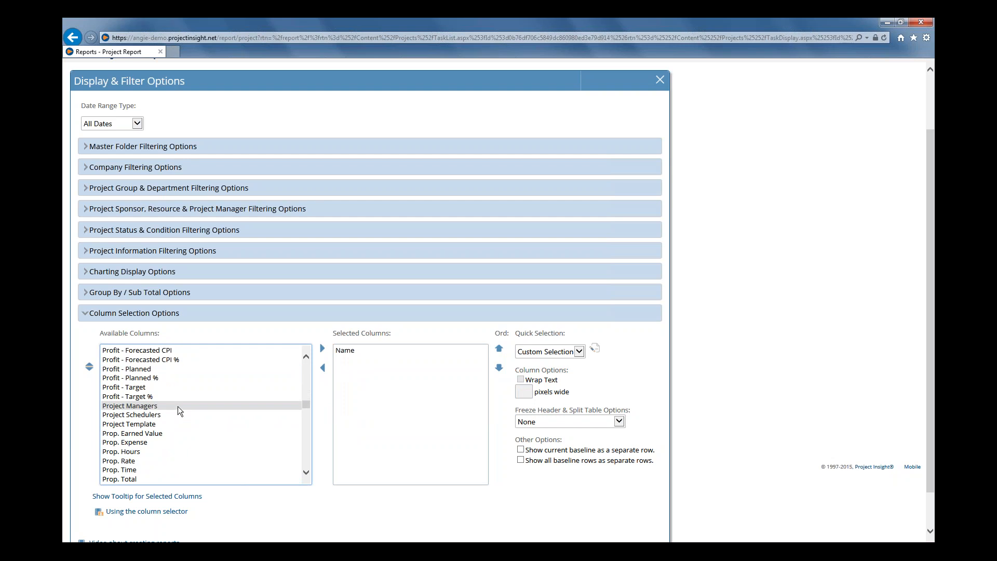
pyautogui.scroll(-1, 178, 406)
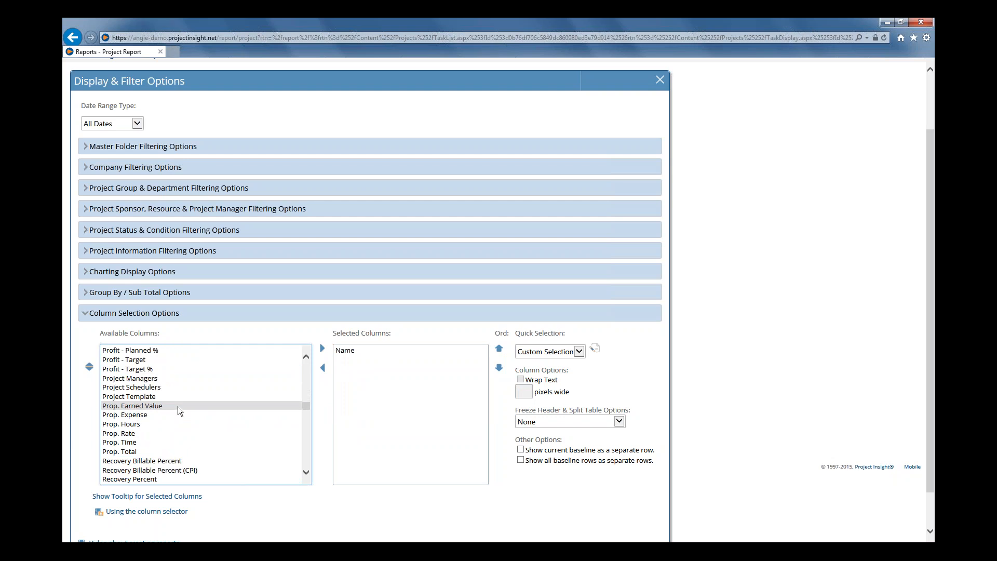
pyautogui.doubleClick(130, 453)
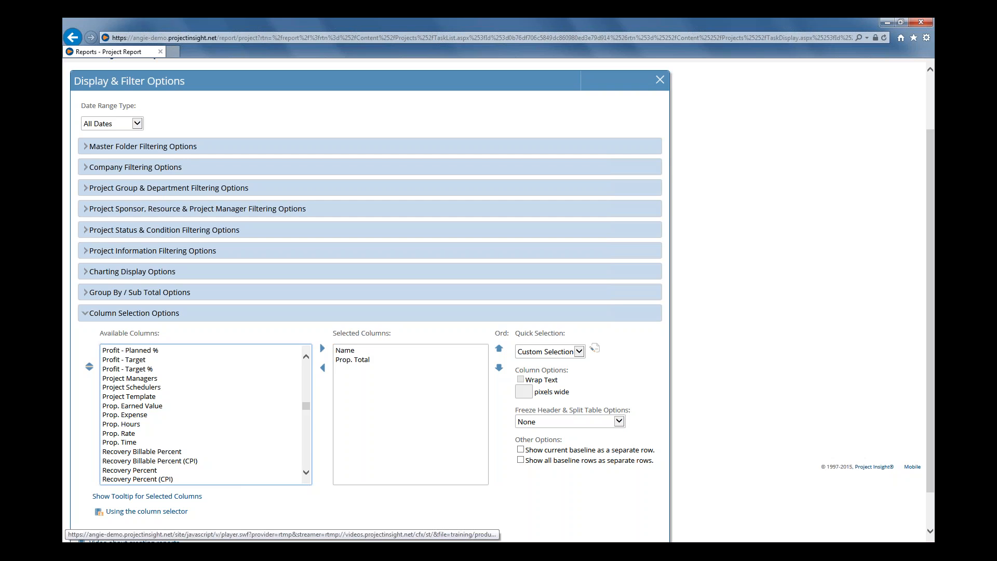
# Step: Add the Work Billable Total column to the report after Prop. Total
pyautogui.moveTo(303, 406); pyautogui.dragTo(304, 471)
pyautogui.scroll(2, 174, 426)
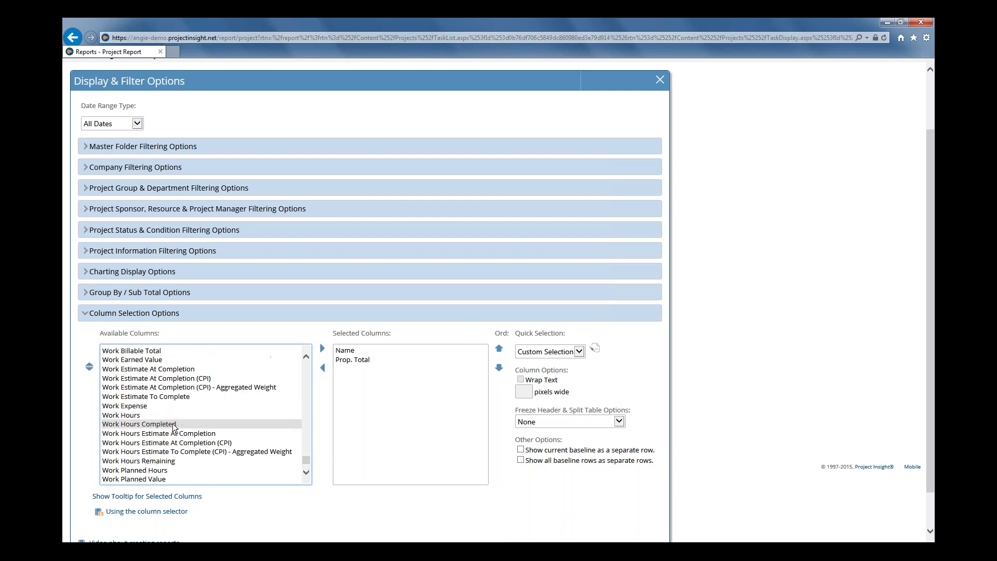
pyautogui.click(137, 379)
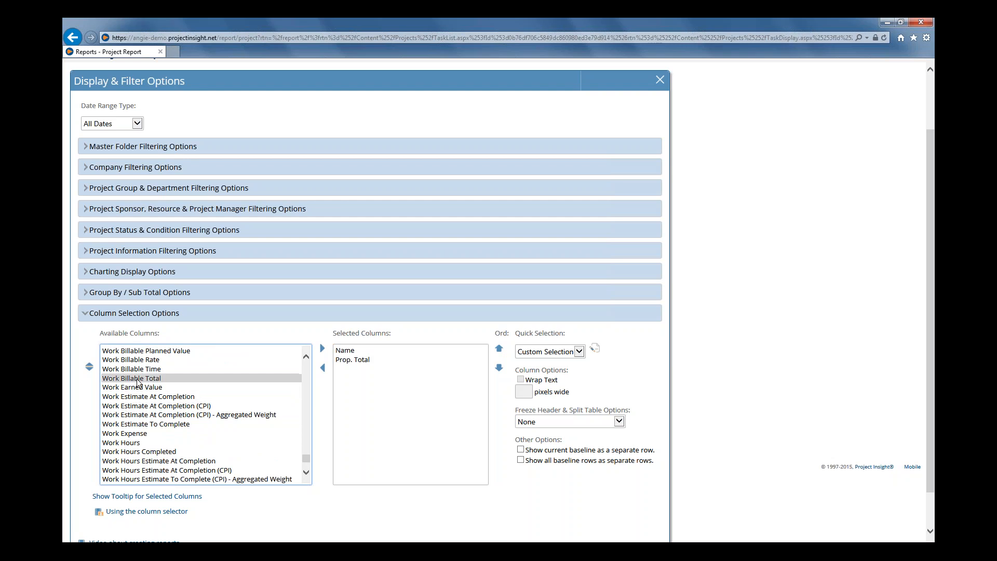
pyautogui.doubleClick(138, 379)
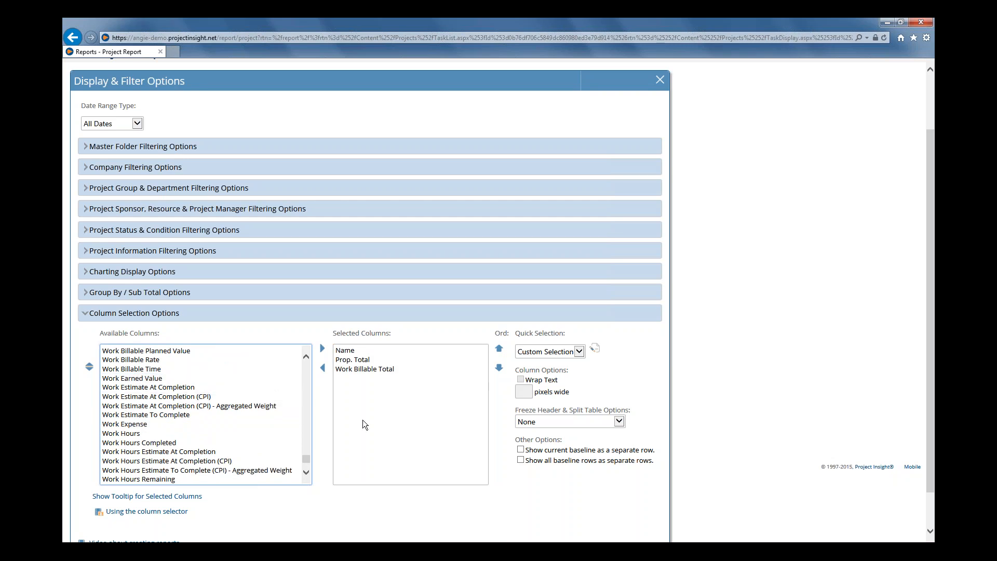
# Step: Add the Billable Total column to the report and order it after Work Billable Total
pyautogui.click(362, 368)
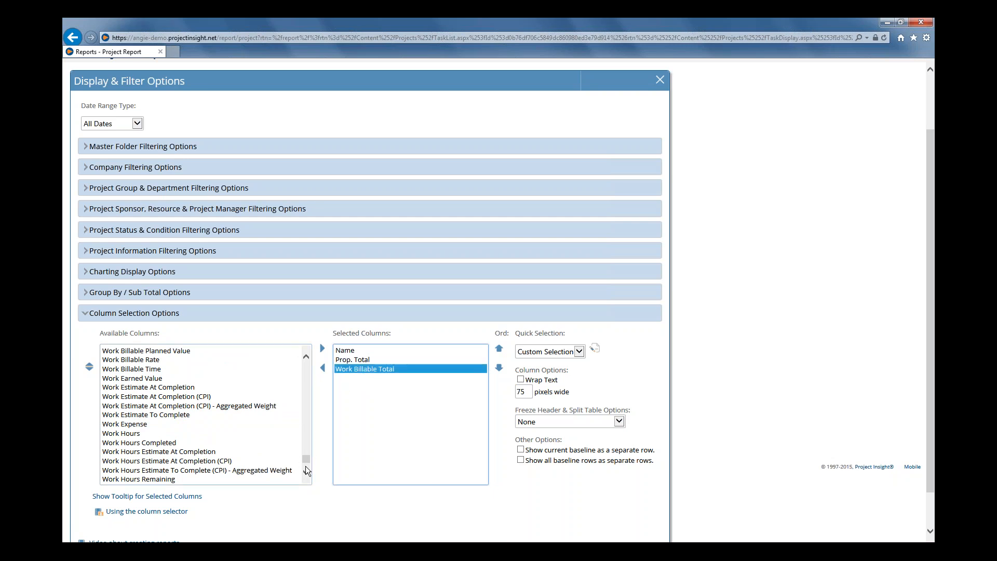
pyautogui.moveTo(305, 465); pyautogui.dragTo(311, 373)
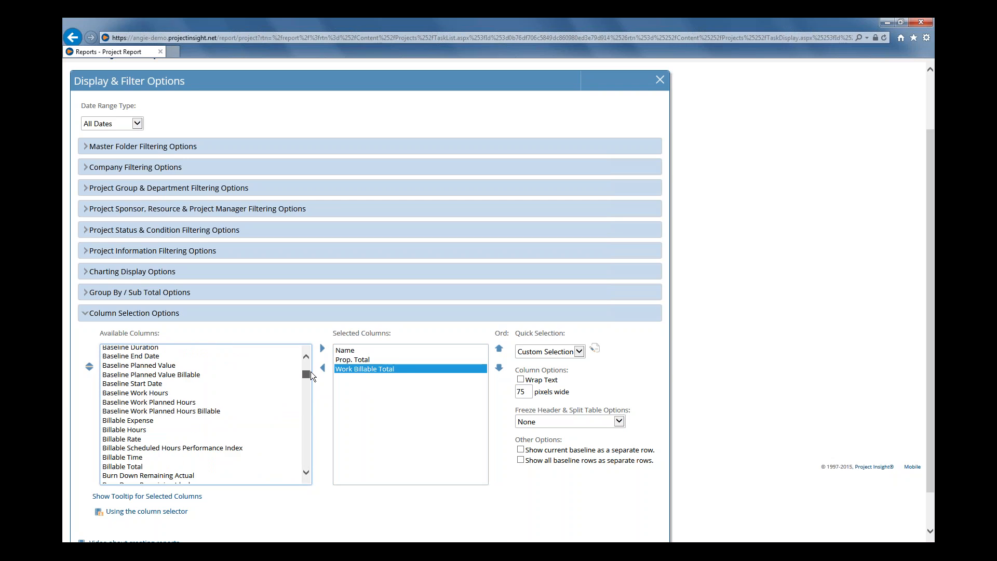
pyautogui.click(130, 467)
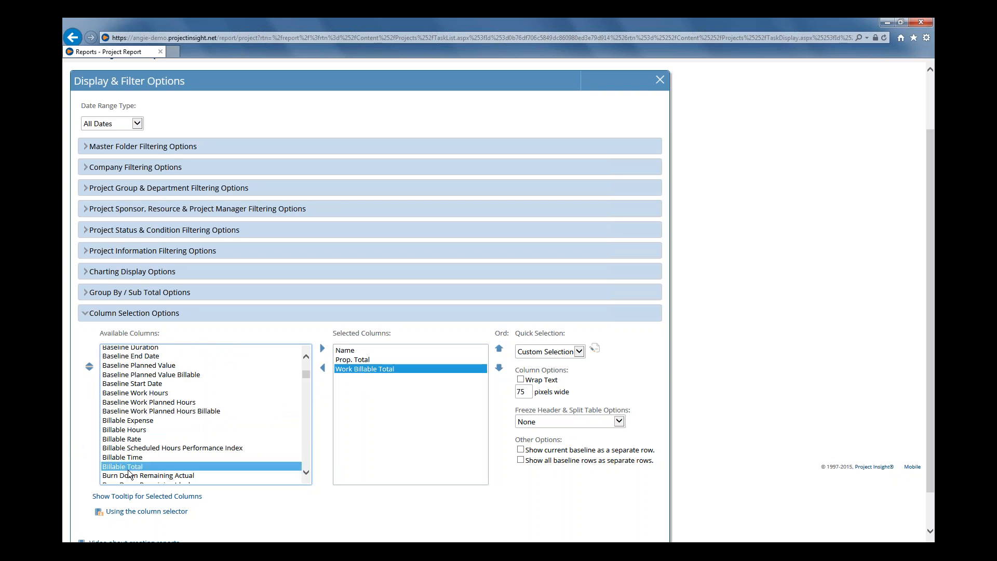
pyautogui.doubleClick(128, 470)
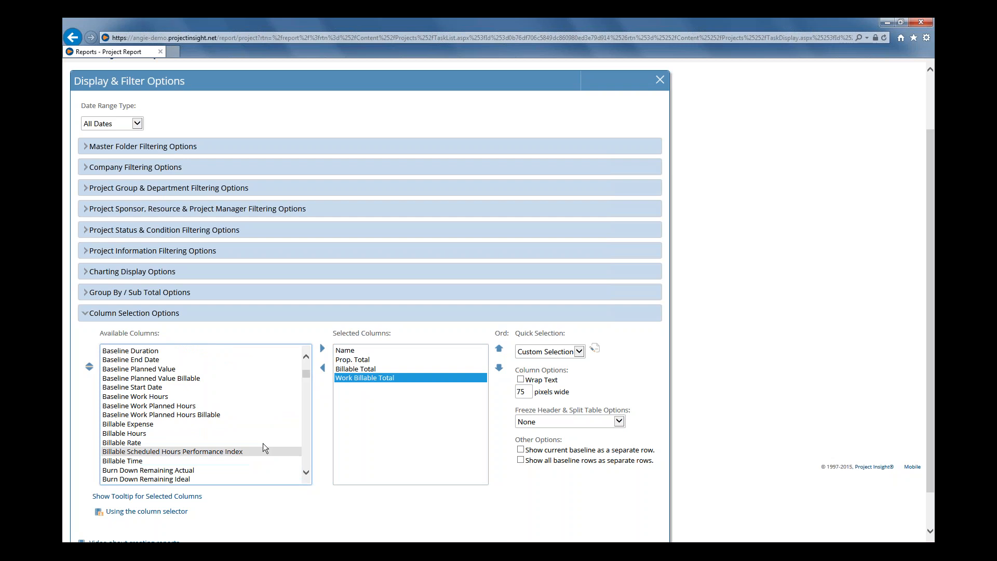
pyautogui.click(364, 371)
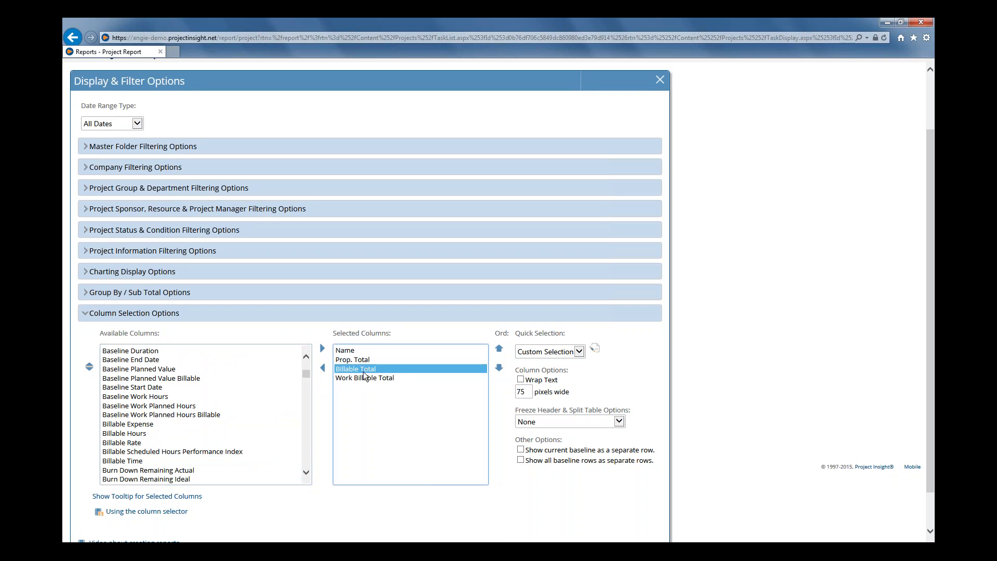
pyautogui.click(499, 368)
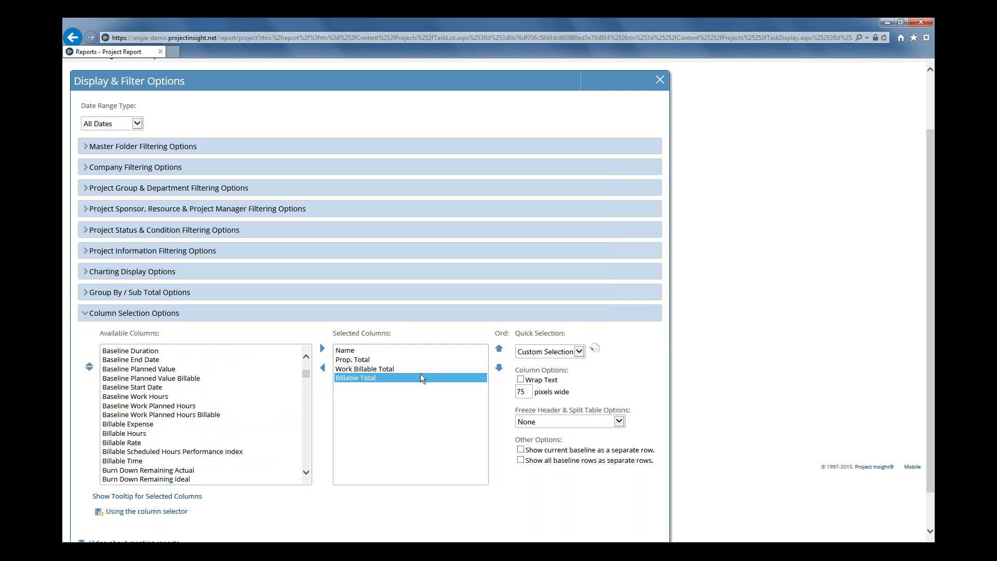
# Step: Add the Target Billable Total column between Work Billable Total and Billable Total
pyautogui.click(379, 411)
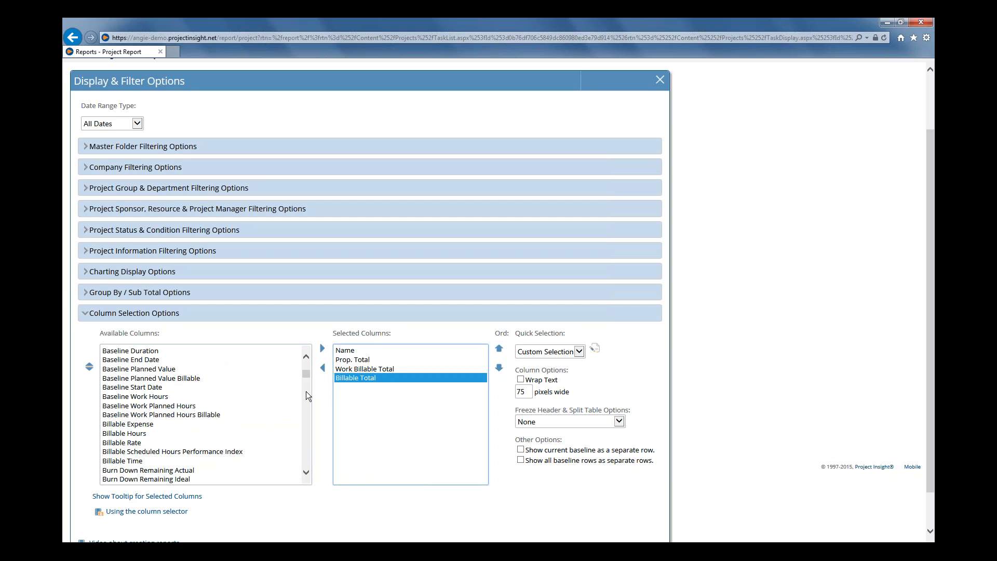
pyautogui.moveTo(306, 373); pyautogui.dragTo(308, 420)
pyautogui.doubleClick(161, 432)
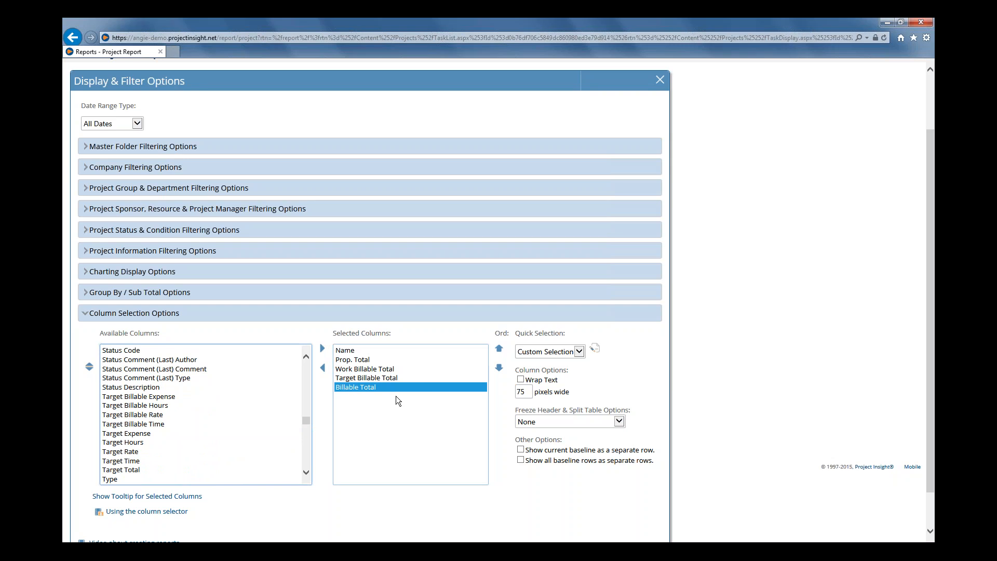
# Step: Read the tooltips for the Prop. Total, Work Billable Total, Target Billable Total and Billable Total columns, and close them
pyautogui.keyDown('shift'); pyautogui.click(364, 360); pyautogui.keyUp('shift')
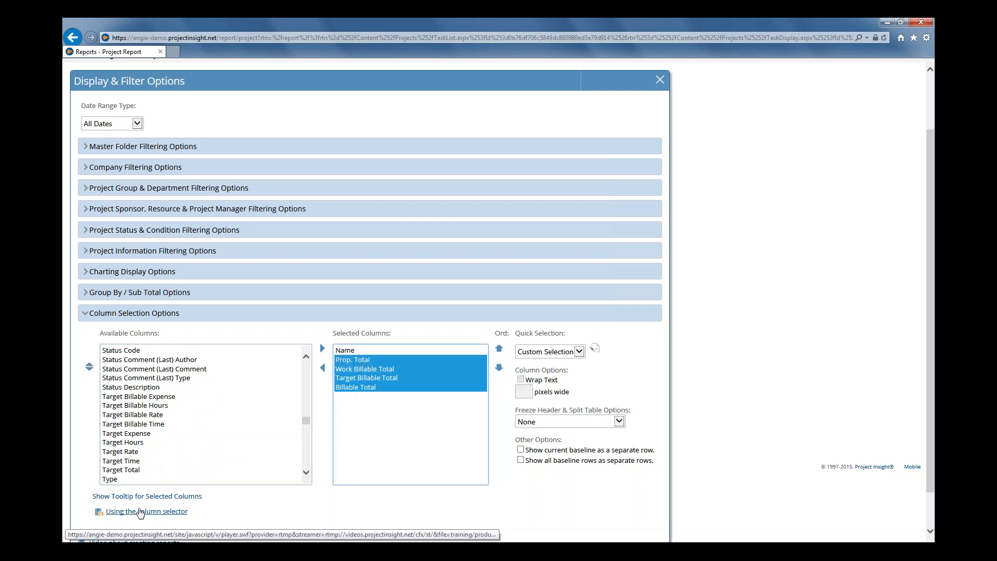
pyautogui.click(112, 497)
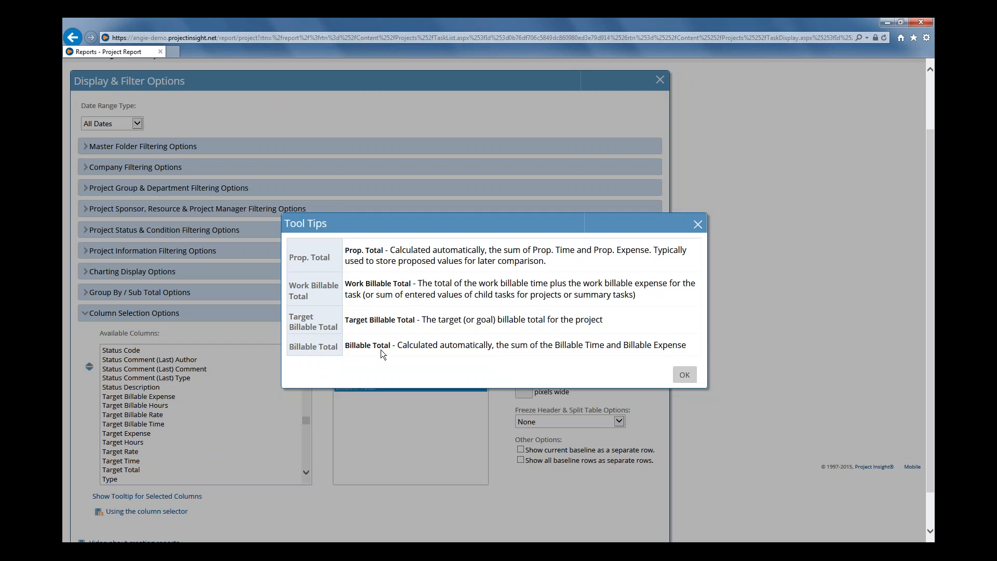
pyautogui.click(684, 376)
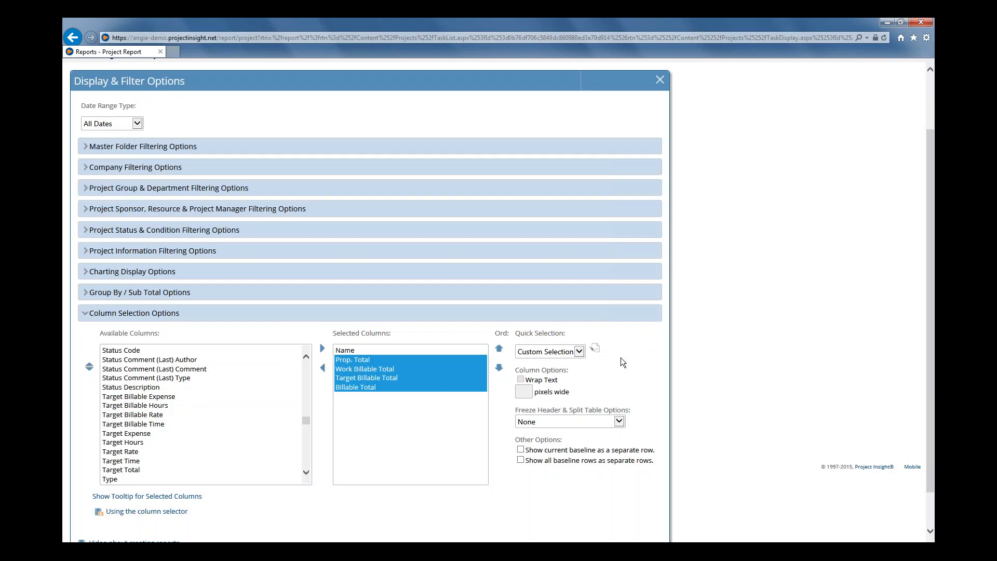
# Step: Run the project report and widen its total columns so their full headings fit
pyautogui.scroll(-2, 621, 357)
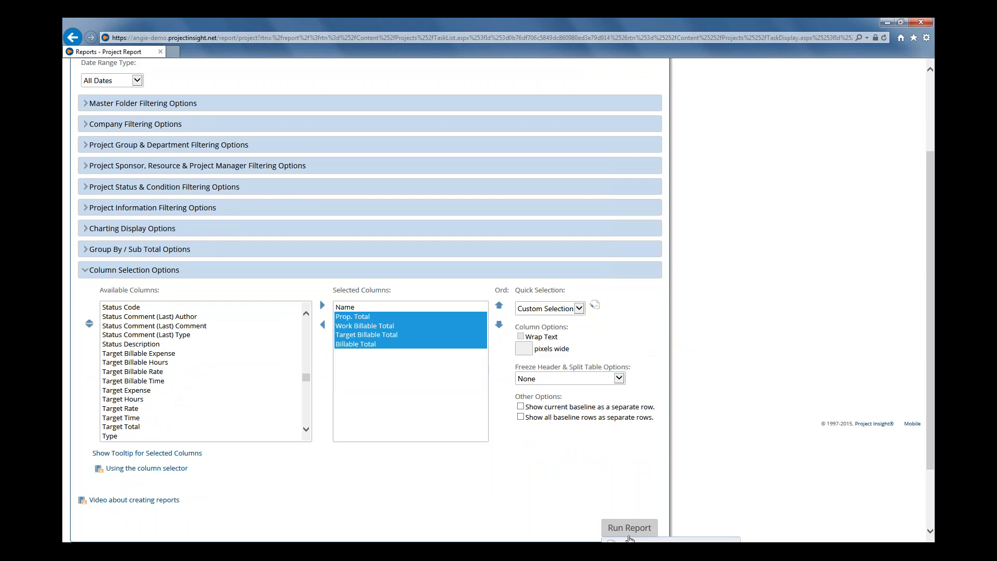
pyautogui.click(628, 528)
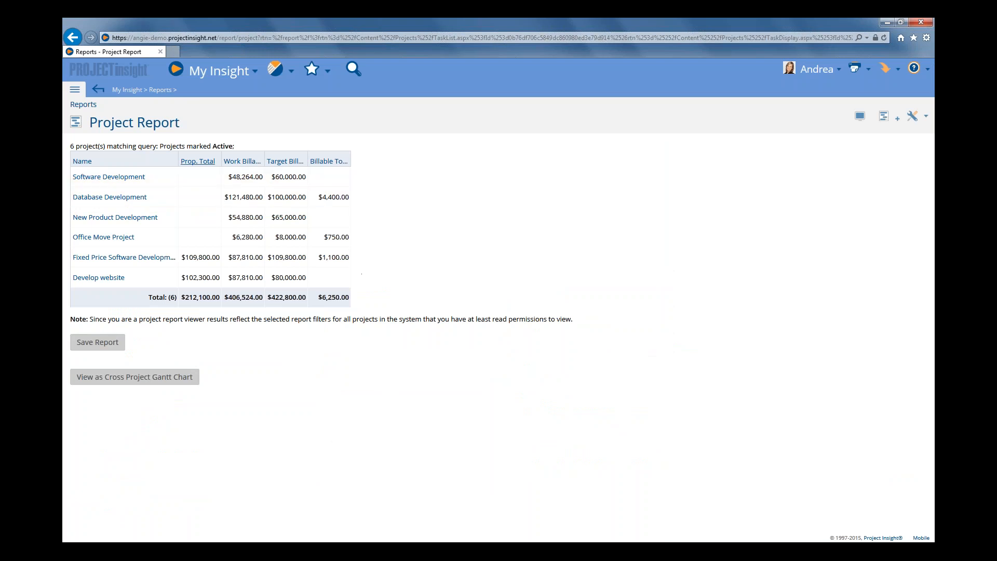
pyautogui.moveTo(203, 155); pyautogui.dragTo(281, 152)
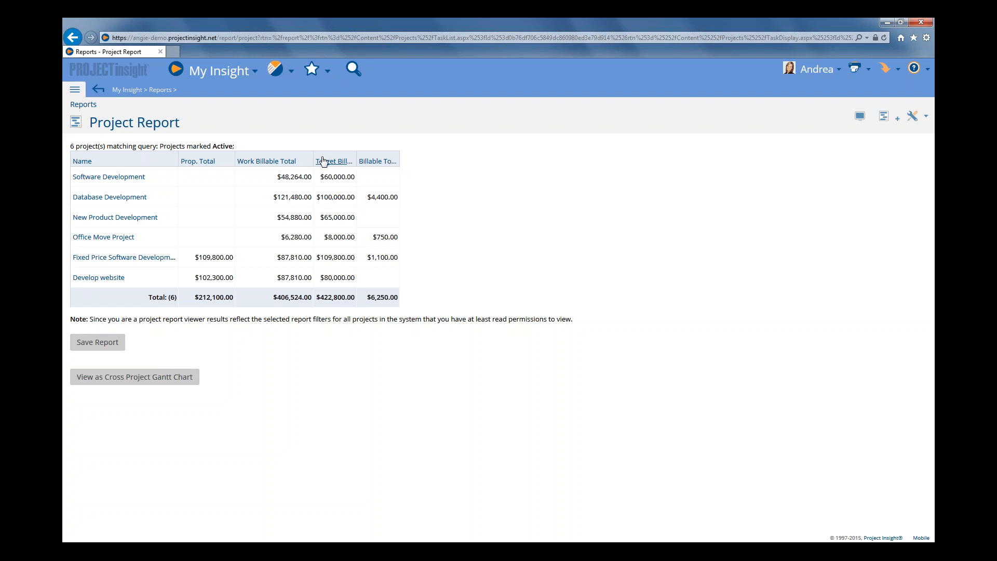
pyautogui.moveTo(356, 156); pyautogui.dragTo(440, 153)
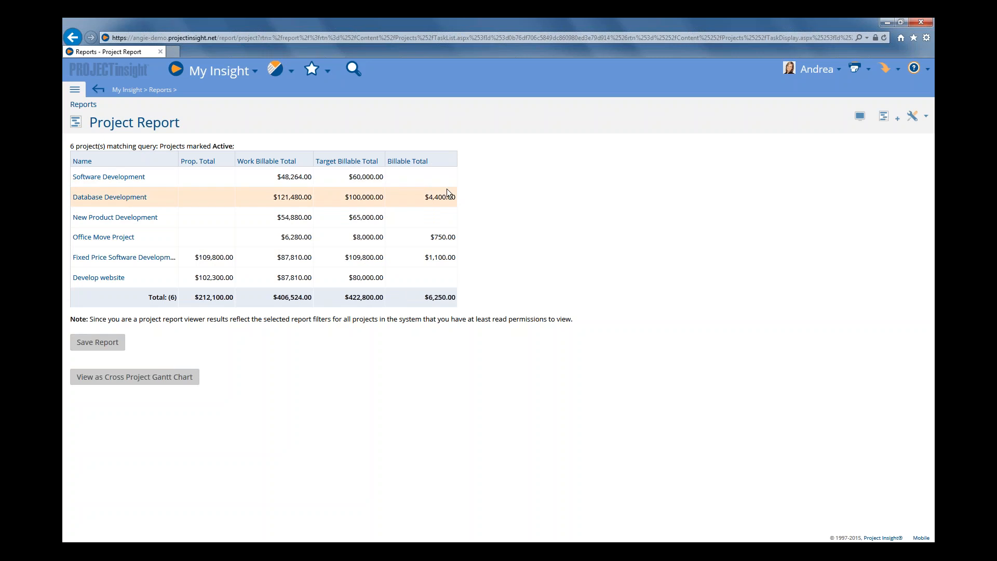
# Step: Start saving the report and name it Fixed Price Projects
pyautogui.click(109, 347)
pyautogui.click(432, 305)
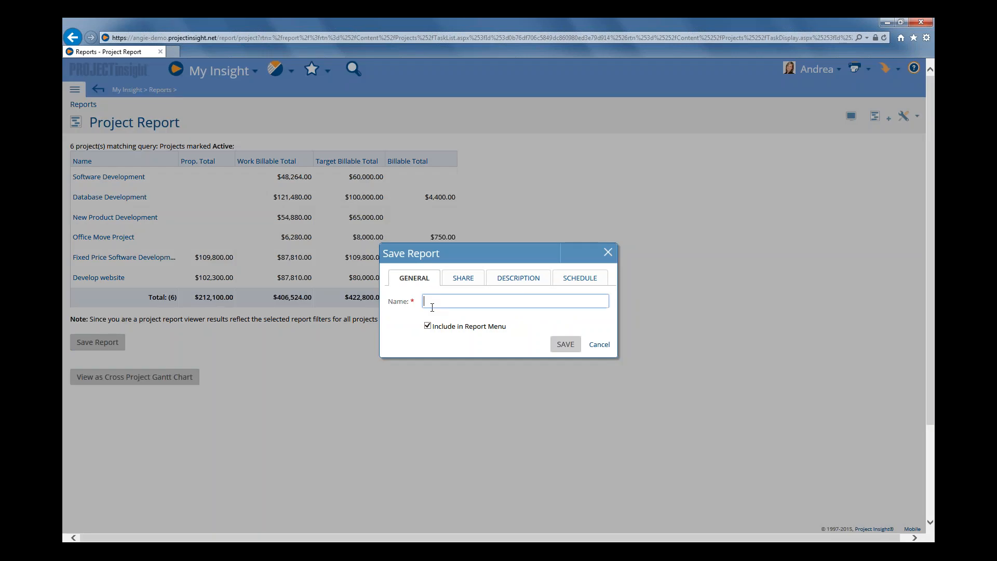
pyautogui.write('Fixed Price Projects')
# Step: Go through the sharing, description and schedule settings of the Fixed Price Projects report and save it
pyautogui.click(464, 279)
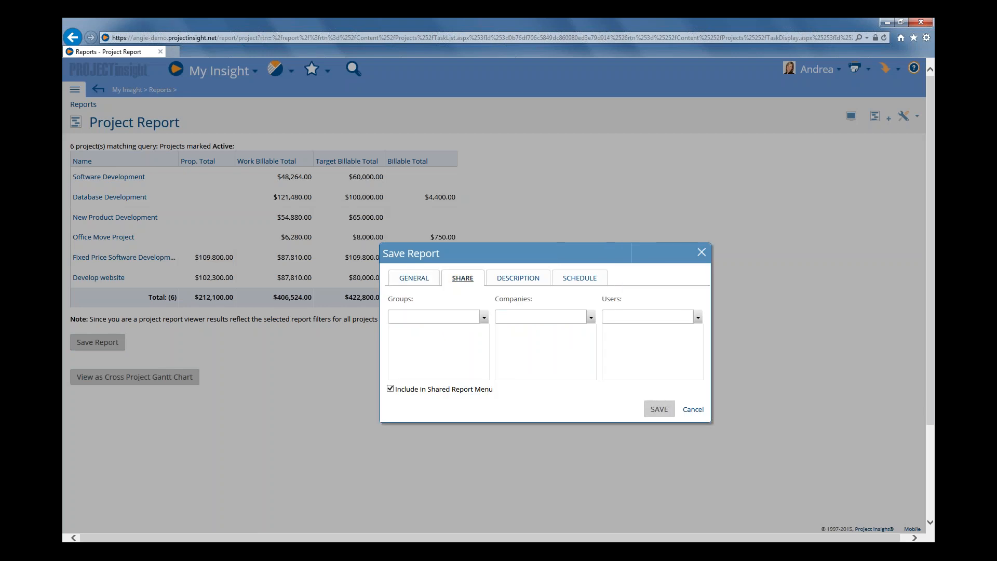
pyautogui.click(463, 315)
pyautogui.click(524, 279)
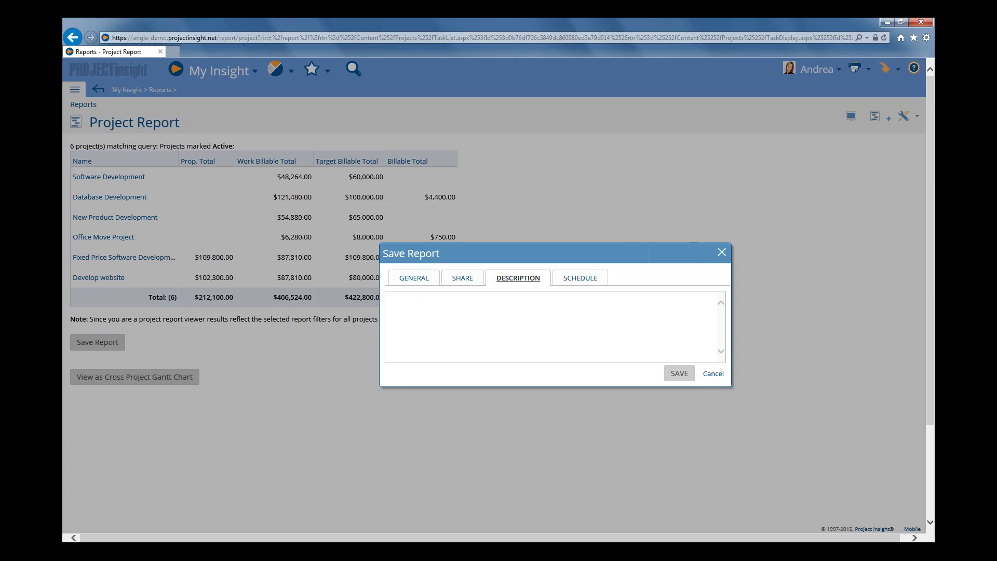
pyautogui.click(469, 322)
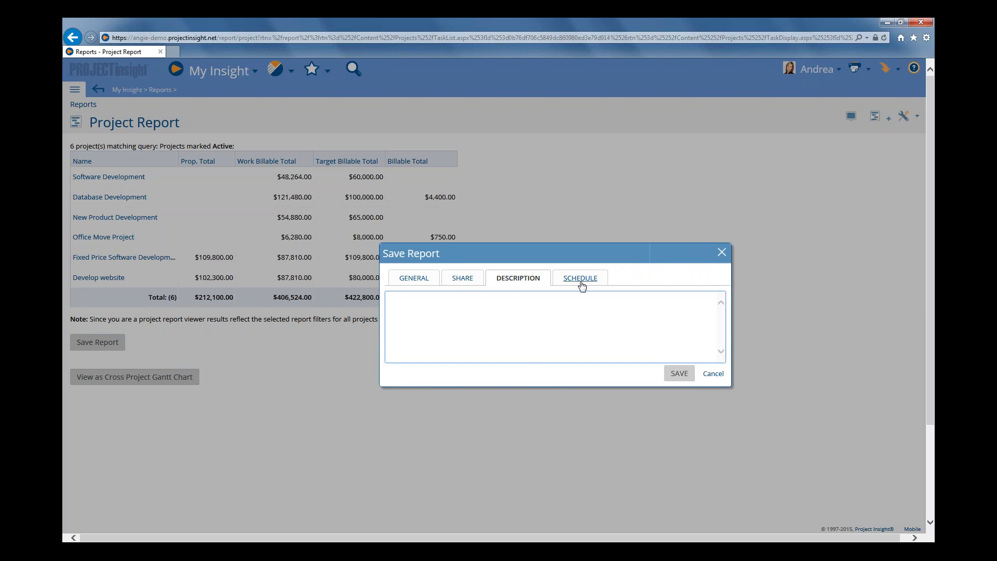
pyautogui.click(580, 280)
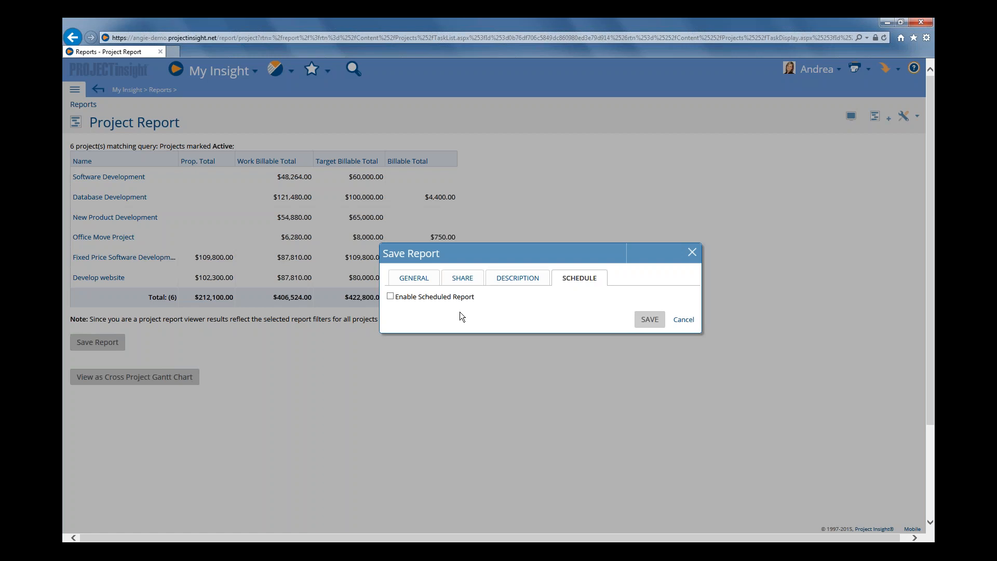
pyautogui.click(648, 319)
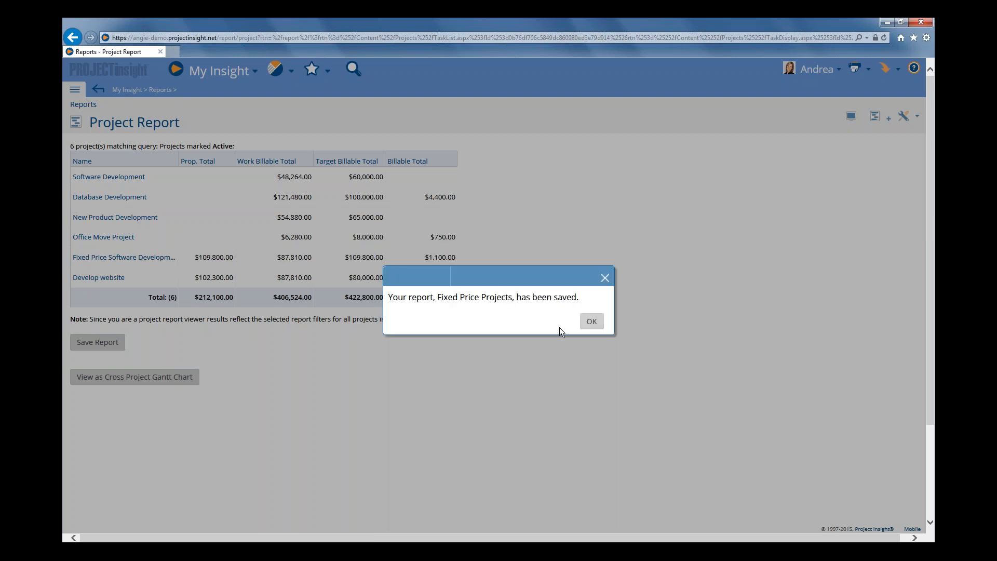
pyautogui.click(591, 322)
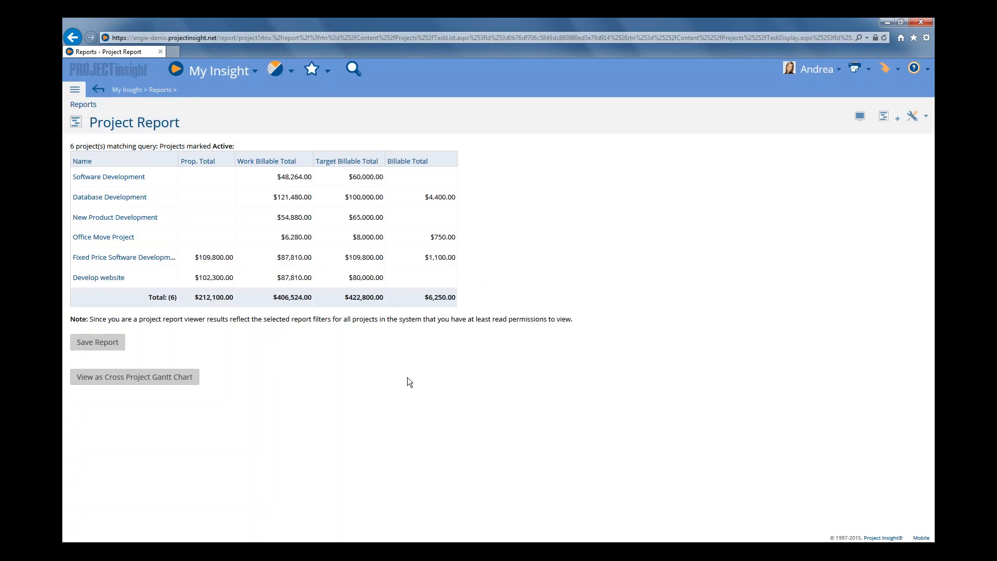
# Step: Open the saved Fixed Price Projects report from the list of project reports
pyautogui.click(276, 72)
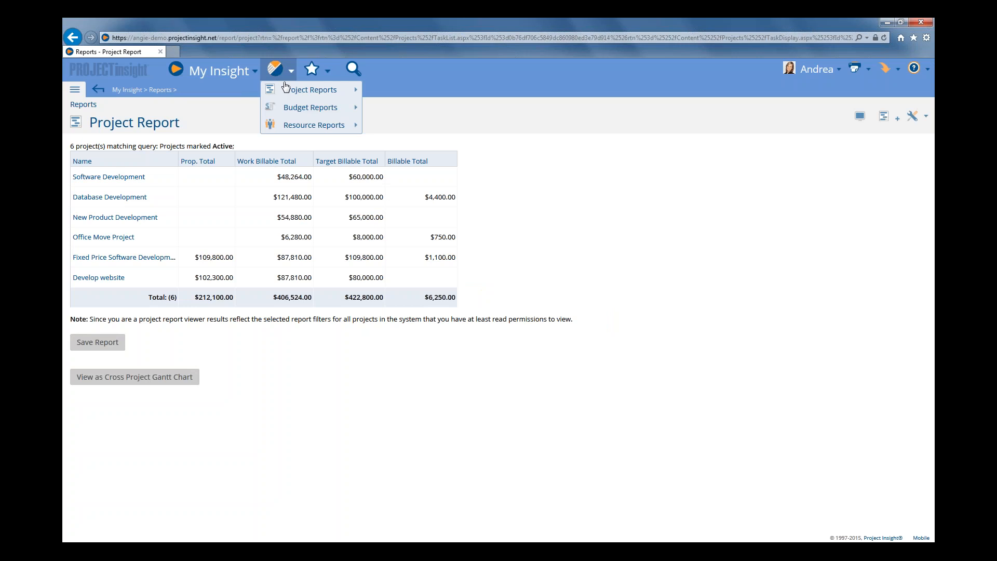
pyautogui.moveTo(297, 93)
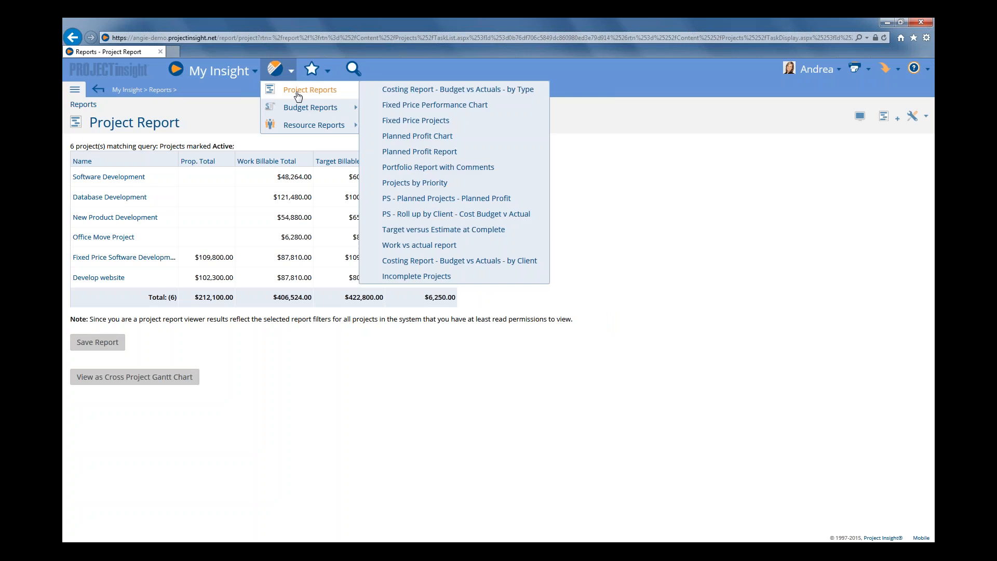
pyautogui.click(427, 125)
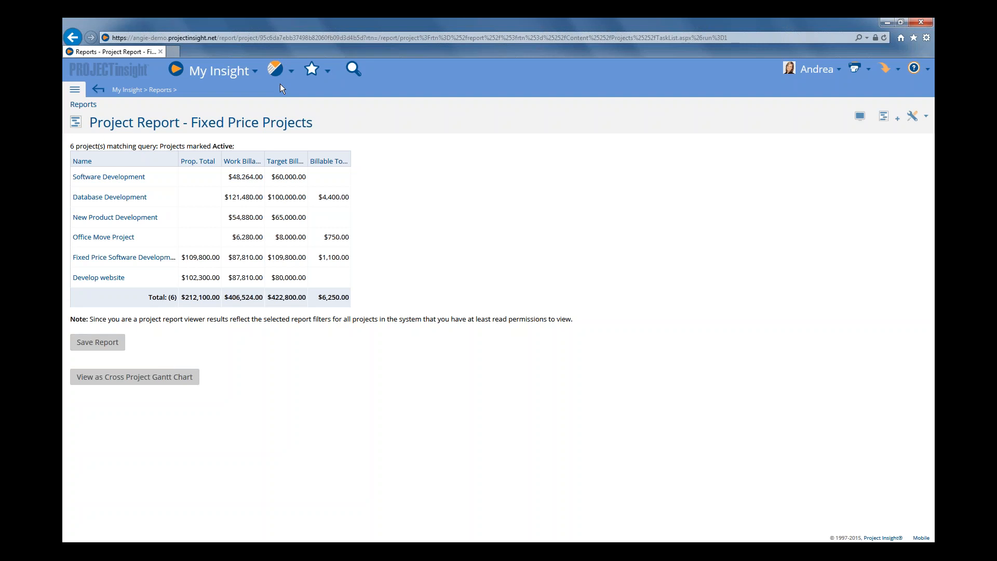
# Step: Open the Planned Profit Report and sort its projects by Profit - Planned % in descending order
pyautogui.click(276, 69)
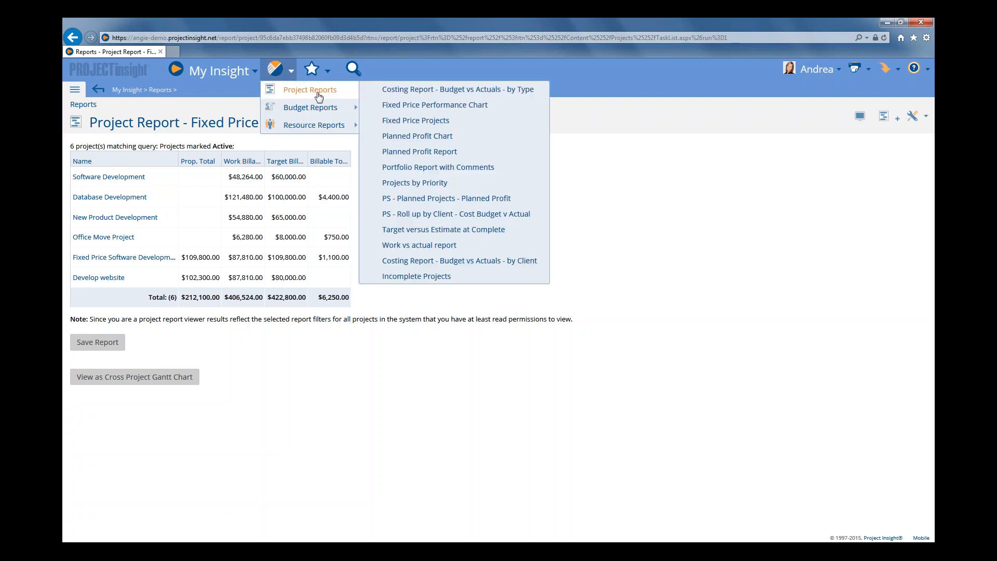
pyautogui.click(414, 154)
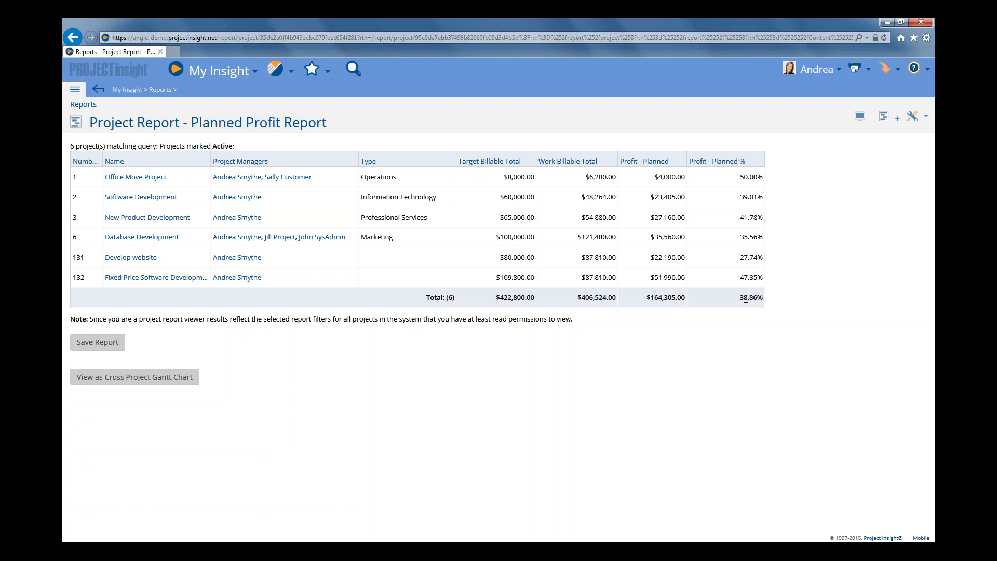
pyautogui.click(727, 162)
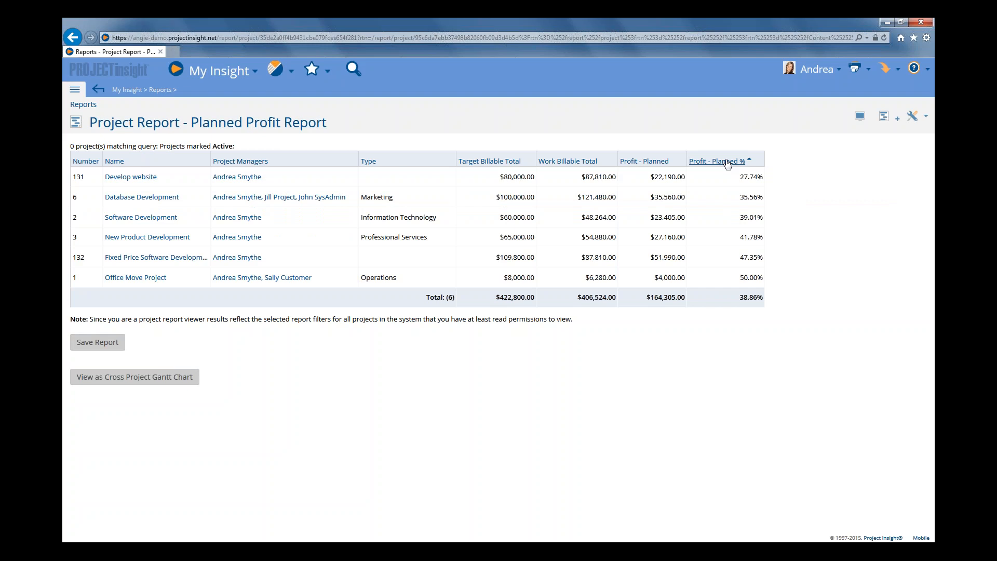
pyautogui.click(698, 162)
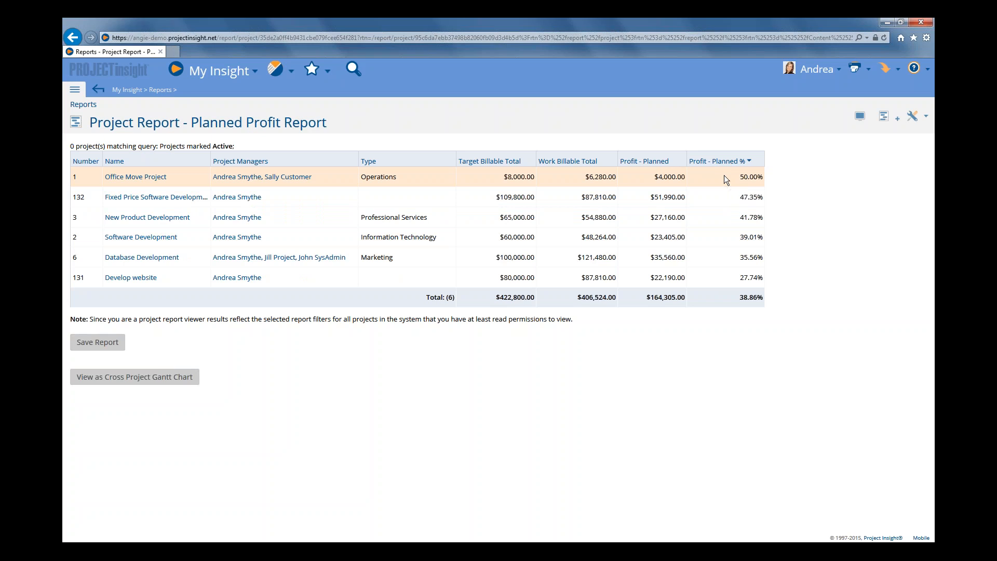
# Step: Open the Fixed Price Performance Chart and compare Target Billable Total with Work Billable Estimate At Completion for Customer ABC and Customer DEF
pyautogui.click(277, 69)
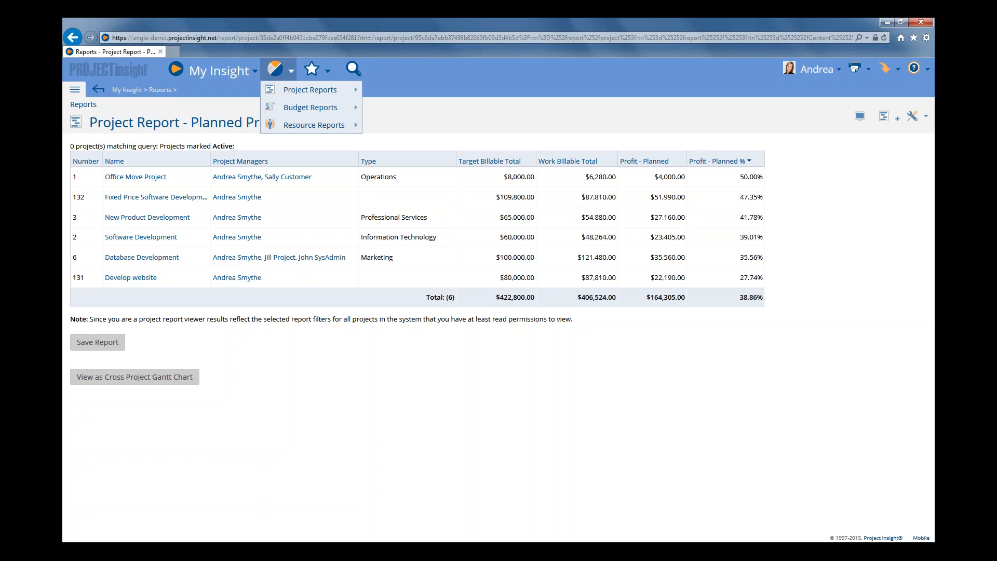
pyautogui.moveTo(288, 91)
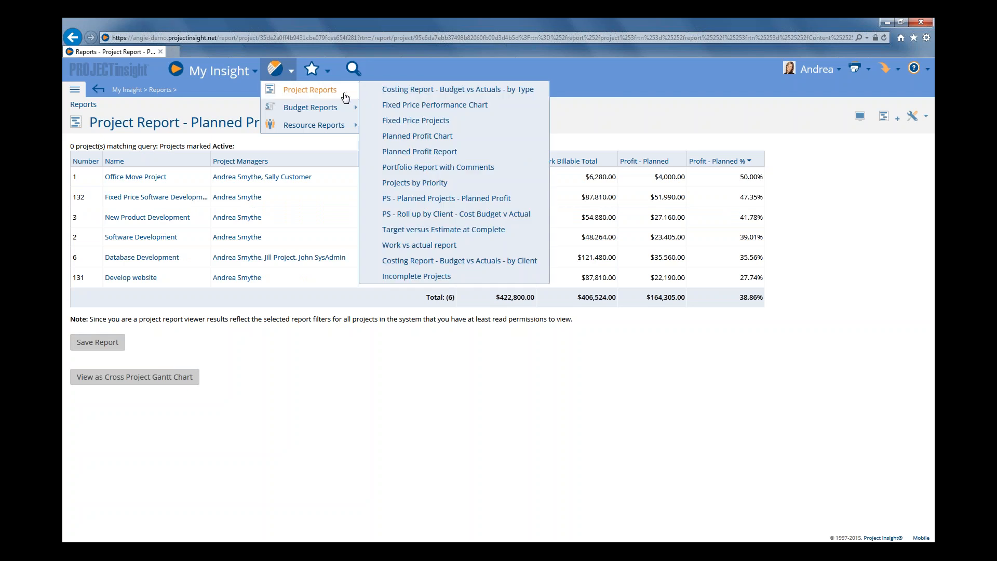
pyautogui.click(421, 110)
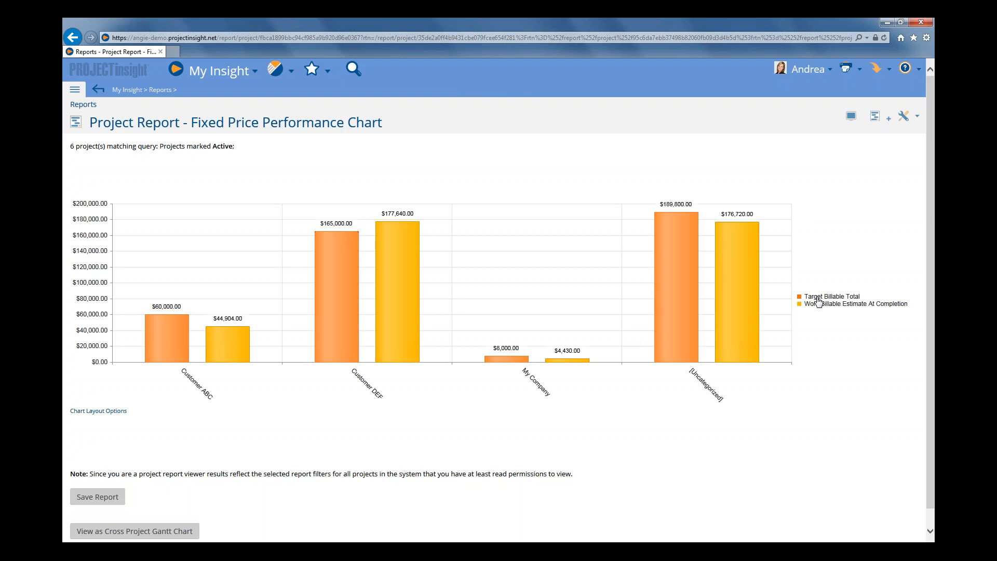
pyautogui.moveTo(690, 251)
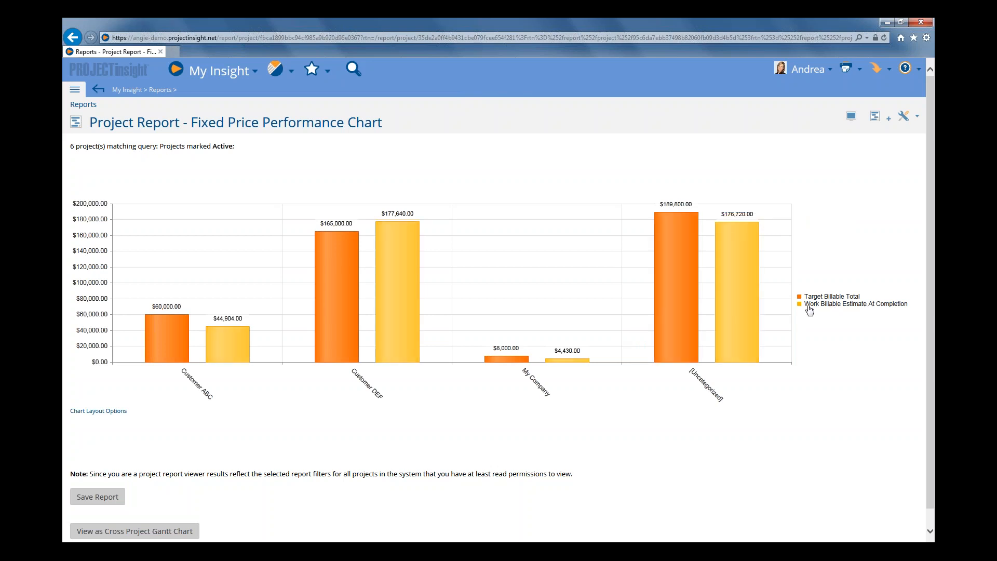
pyautogui.moveTo(741, 229)
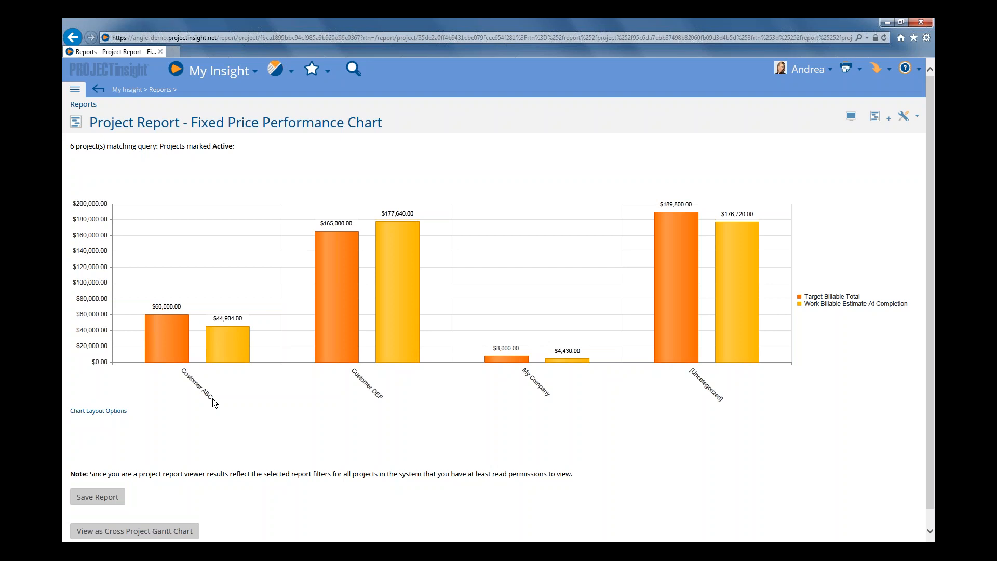
pyautogui.moveTo(178, 345)
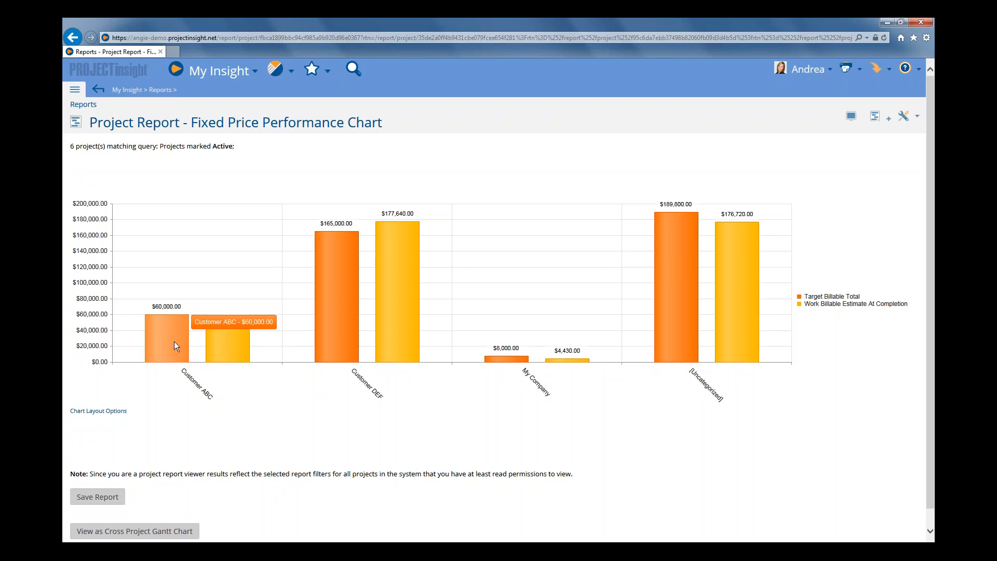
pyautogui.moveTo(225, 351)
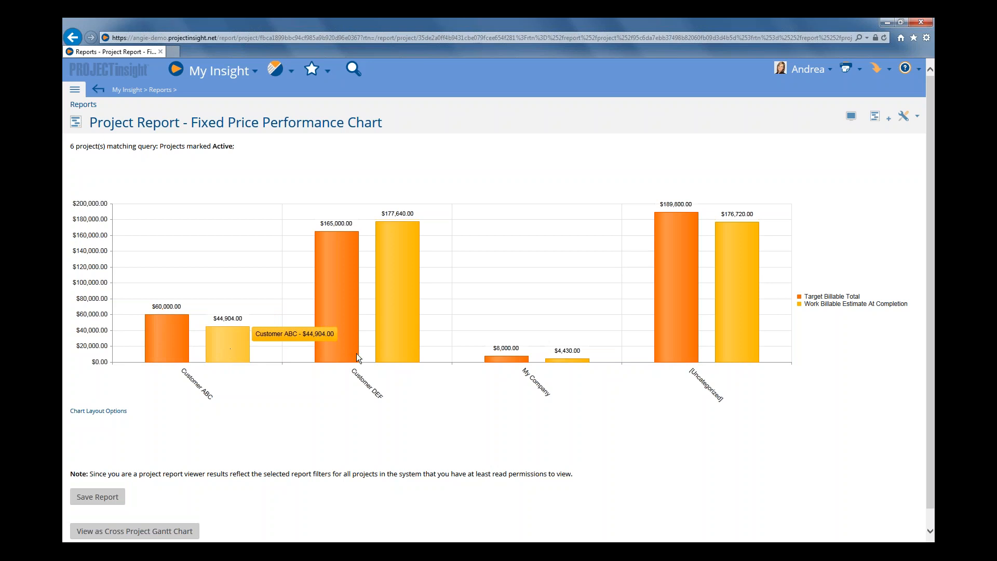
pyautogui.moveTo(335, 296)
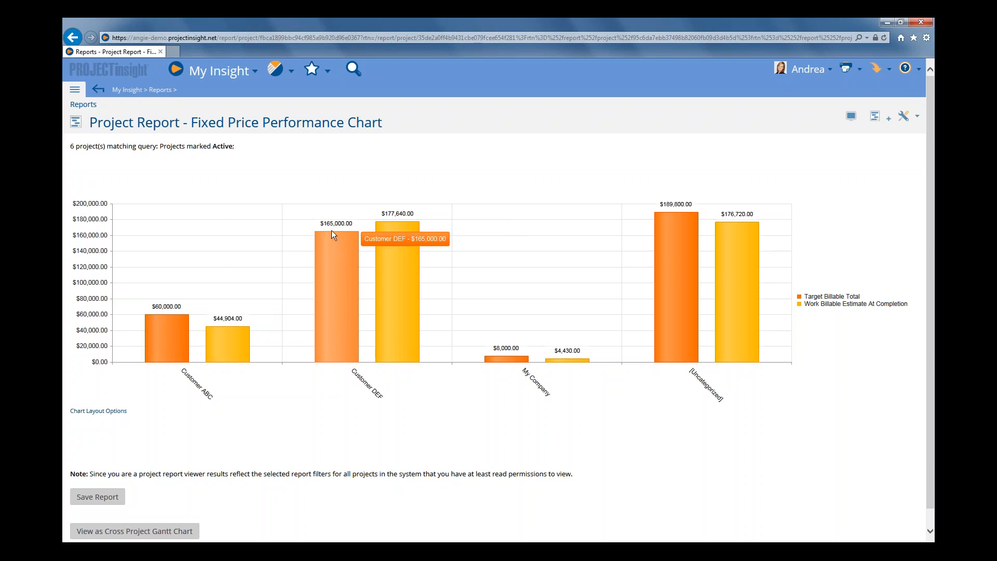
pyautogui.moveTo(399, 234)
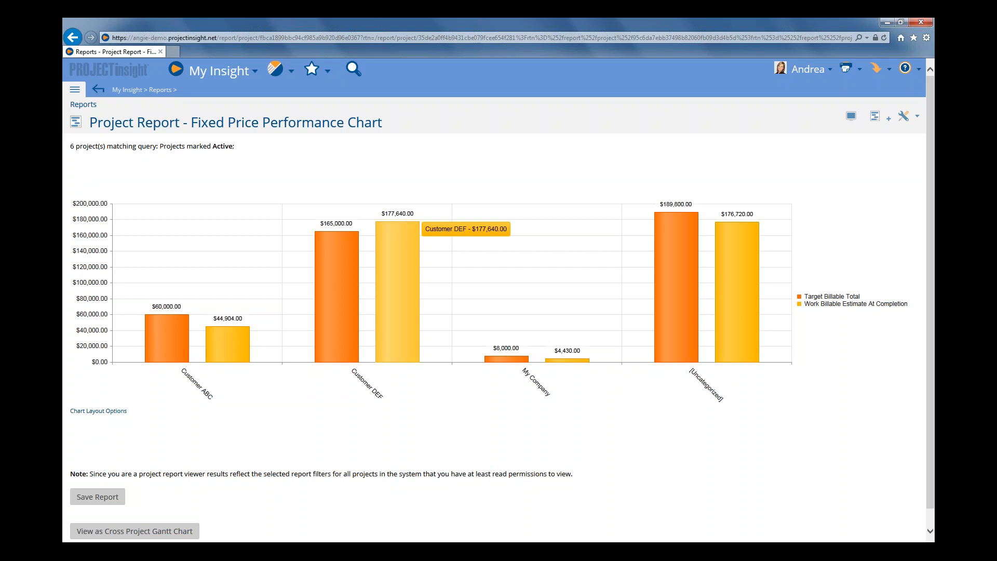
# Step: Show the actions available for the Fixed Price Performance Chart report
pyautogui.click(904, 115)
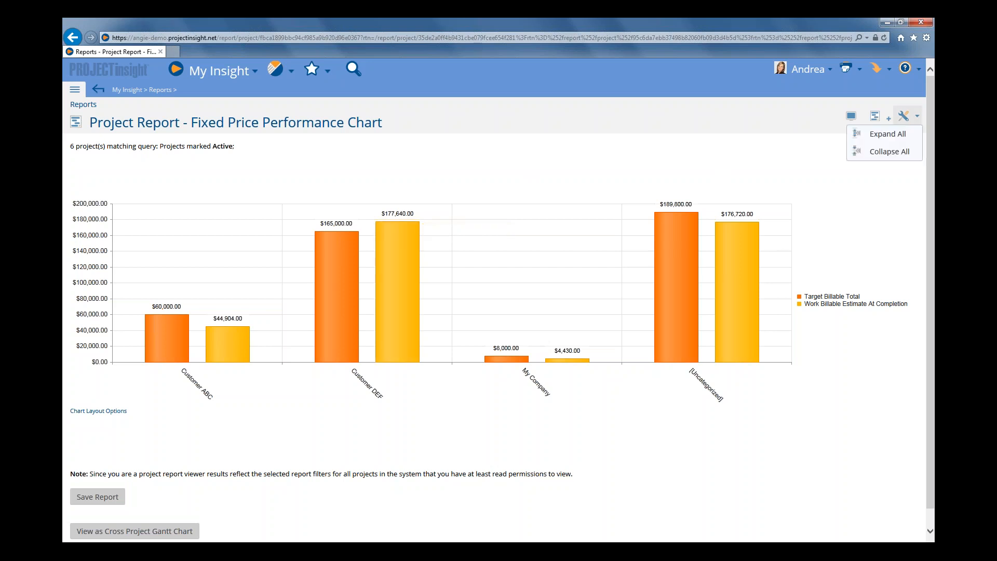